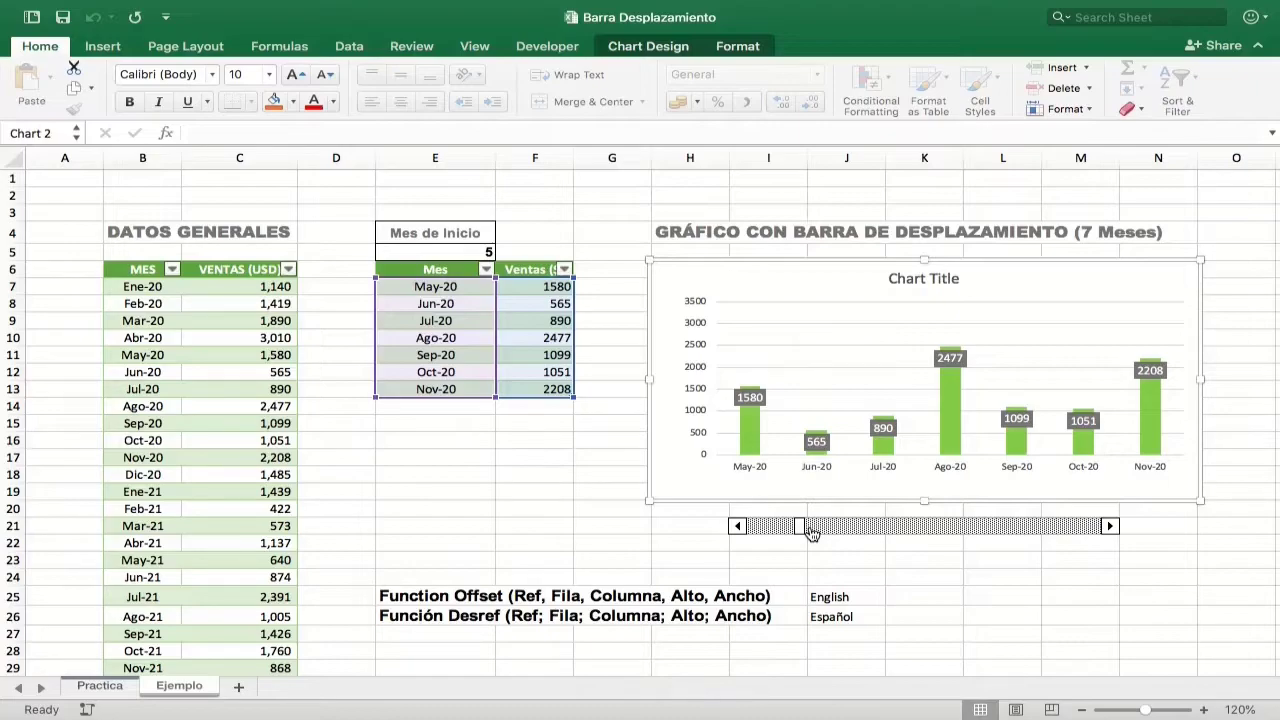
# Step: Review the full sales data table under DATOS GENERALES on the Ejemplo sheet
pyautogui.press('Escape')
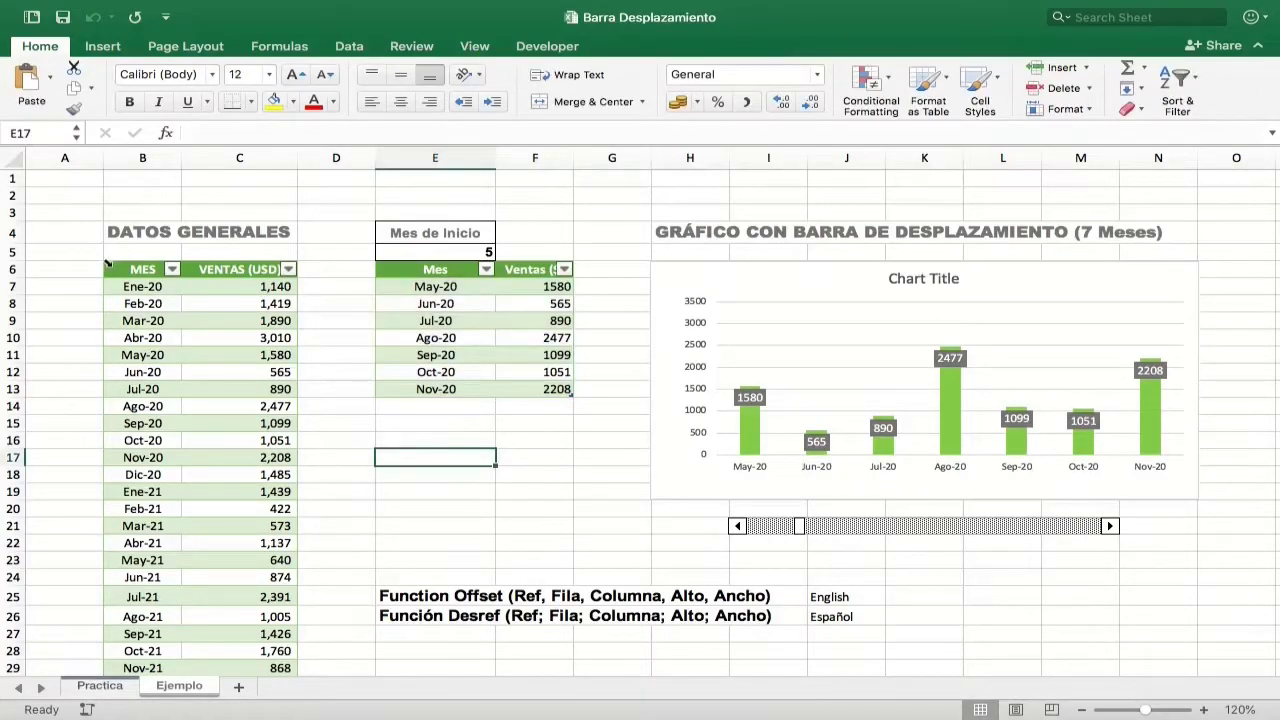
pyautogui.click(107, 264)
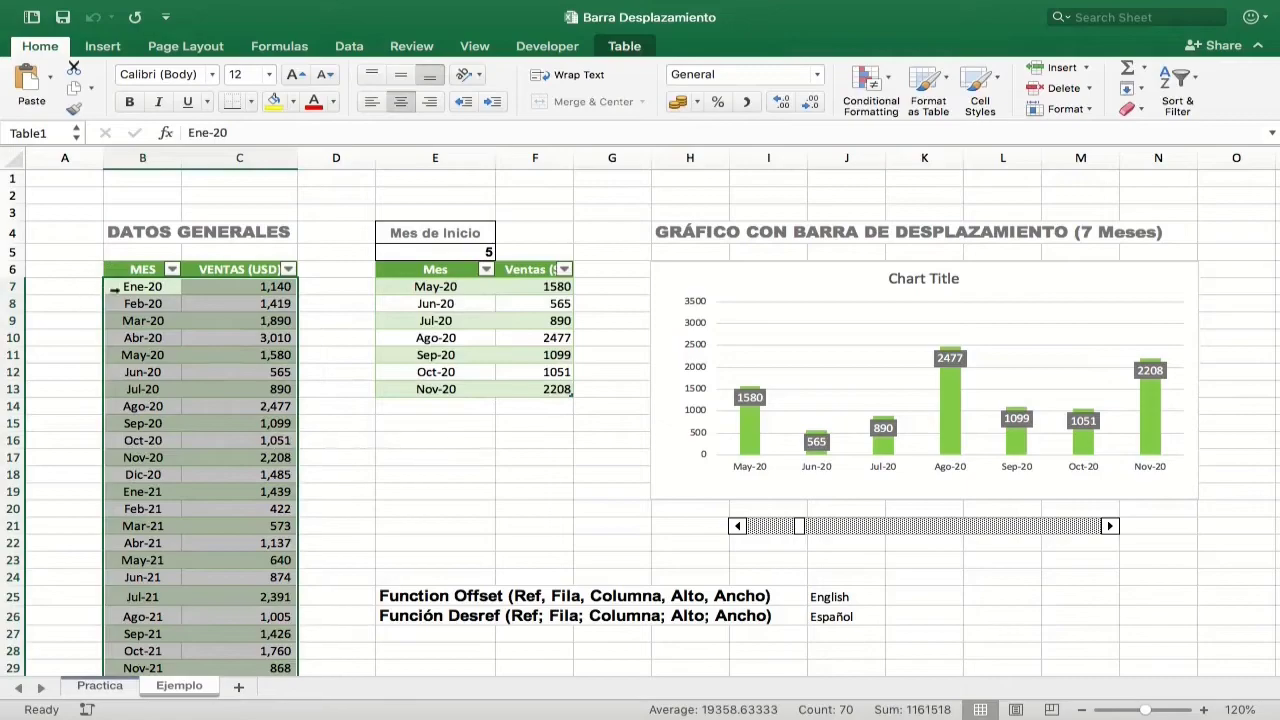
pyautogui.scroll(-6, 229, 451)
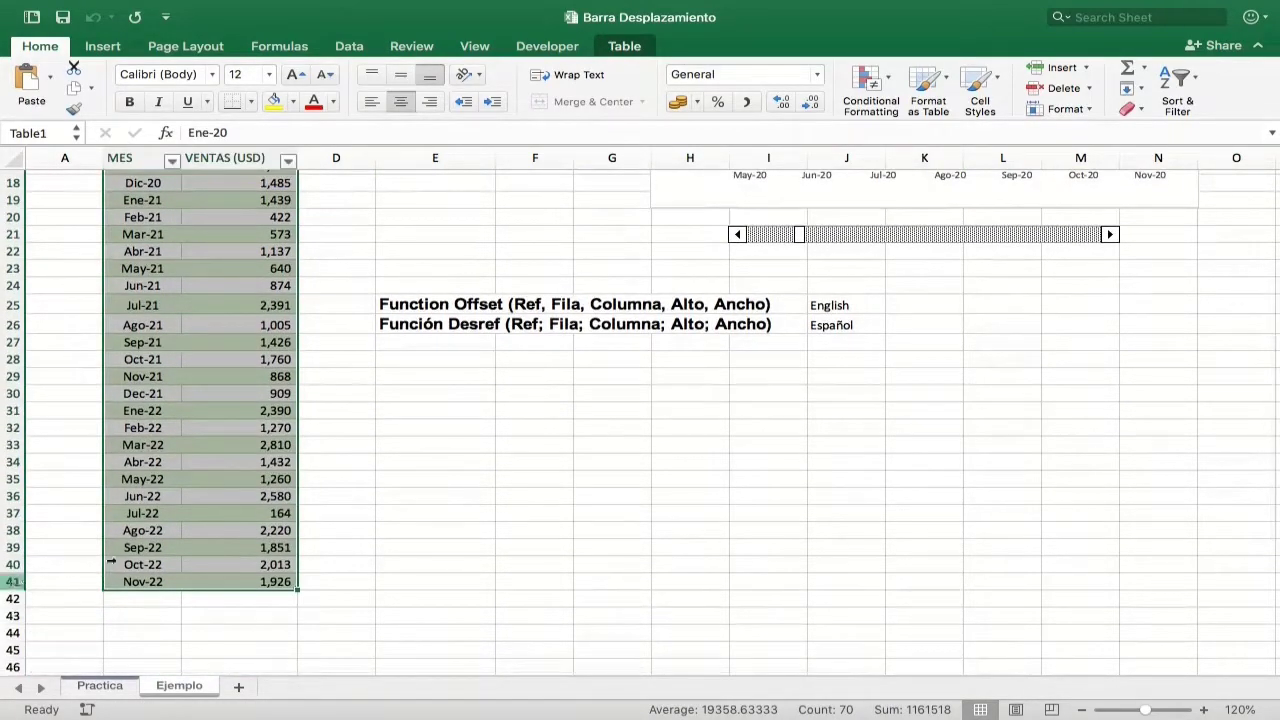
pyautogui.scroll(6, 420, 440)
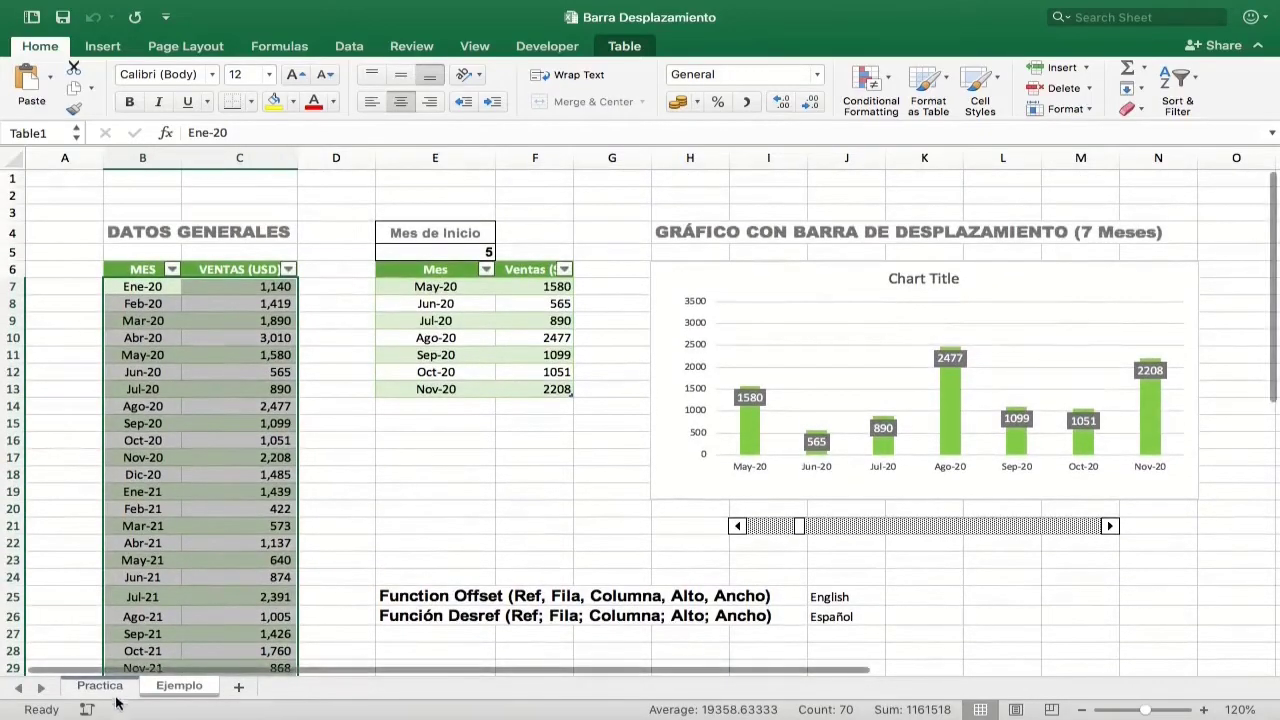
# Step: On the Practica sheet, insert a 2-D clustered column chart from B6:C41 and place it below the GRÁFICO CON BARRA DE DESPLAZAMIENTO heading
pyautogui.click(104, 686)
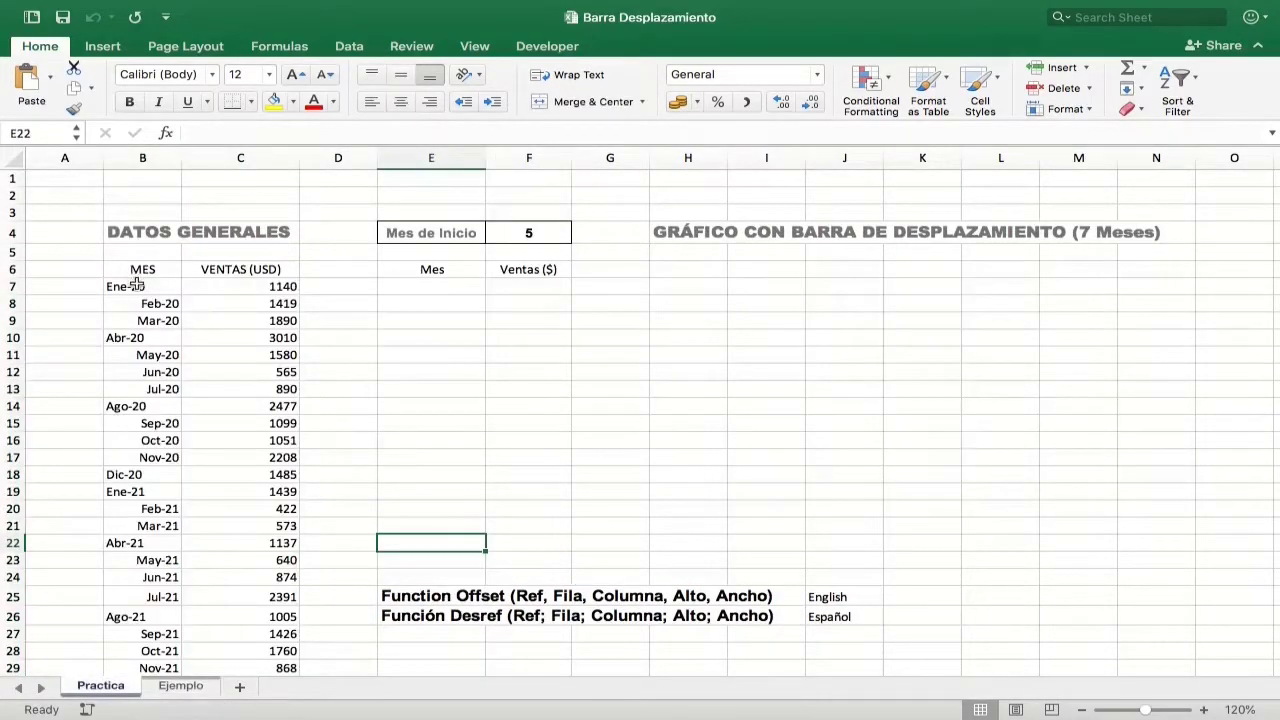
pyautogui.moveTo(140, 268); pyautogui.dragTo(271, 562)
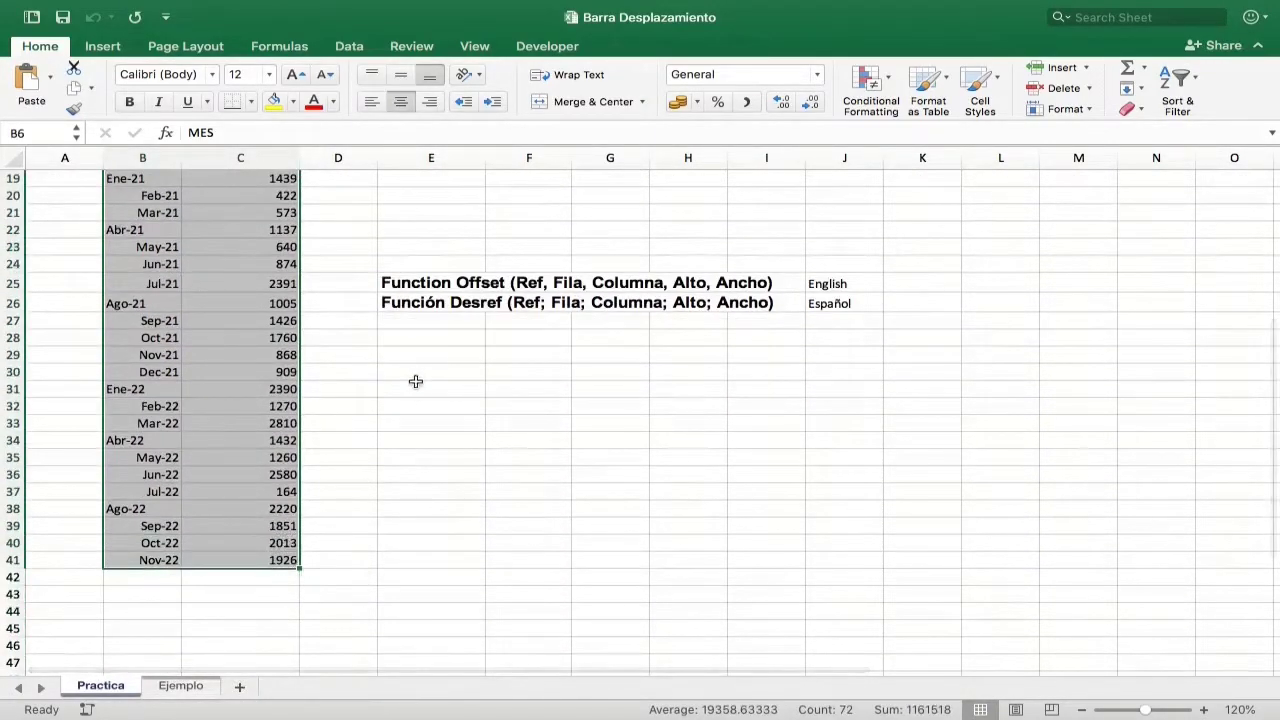
pyautogui.scroll(6, 414, 374)
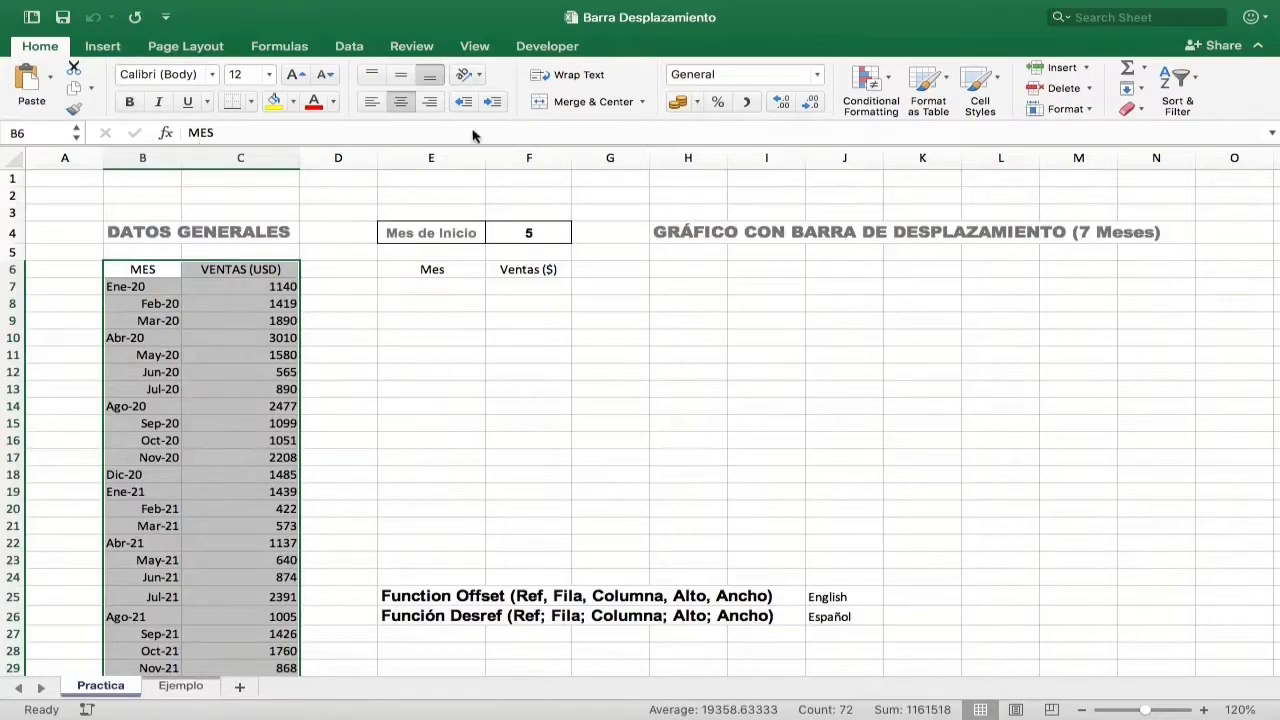
pyautogui.click(102, 46)
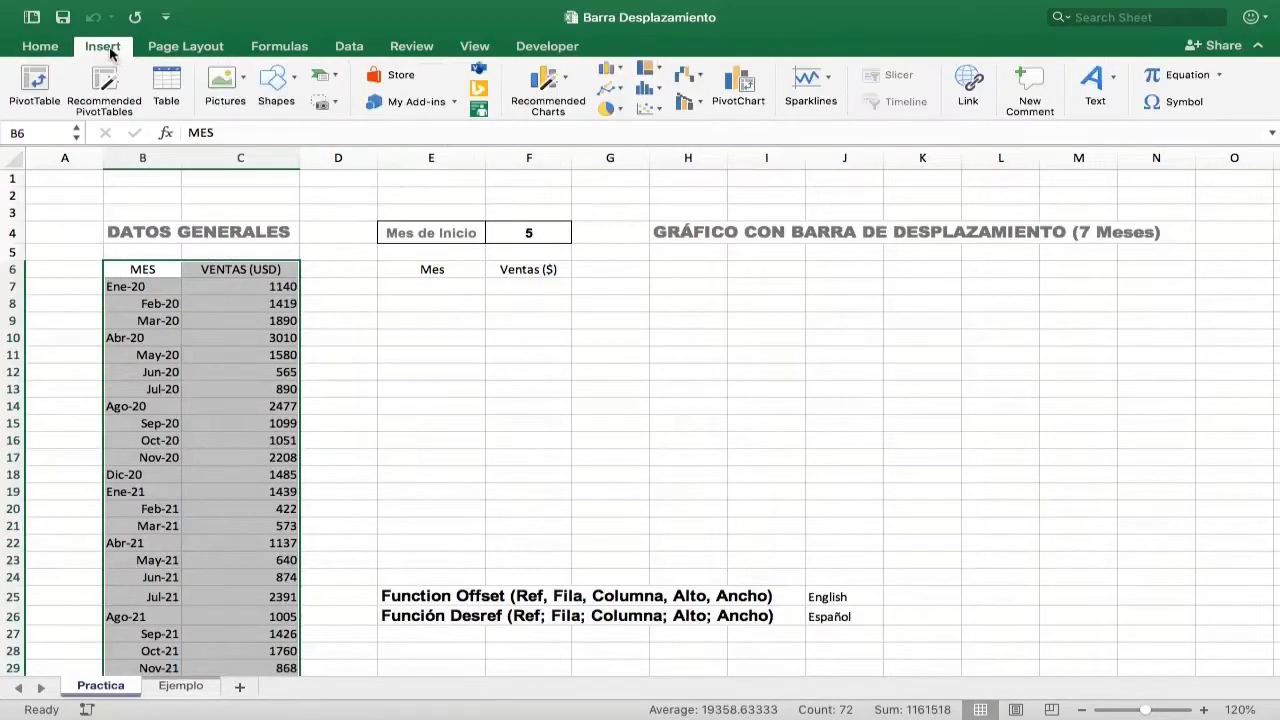
pyautogui.click(621, 72)
pyautogui.click(647, 135)
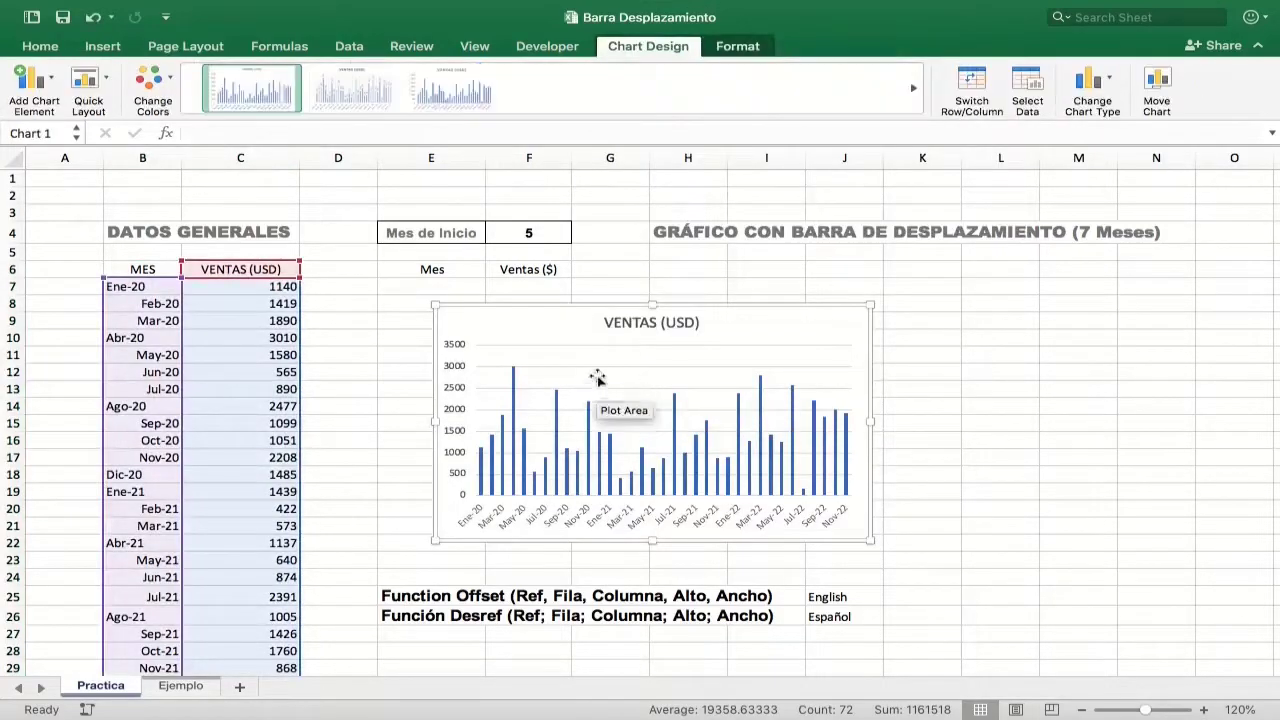
pyautogui.moveTo(569, 320); pyautogui.dragTo(784, 295)
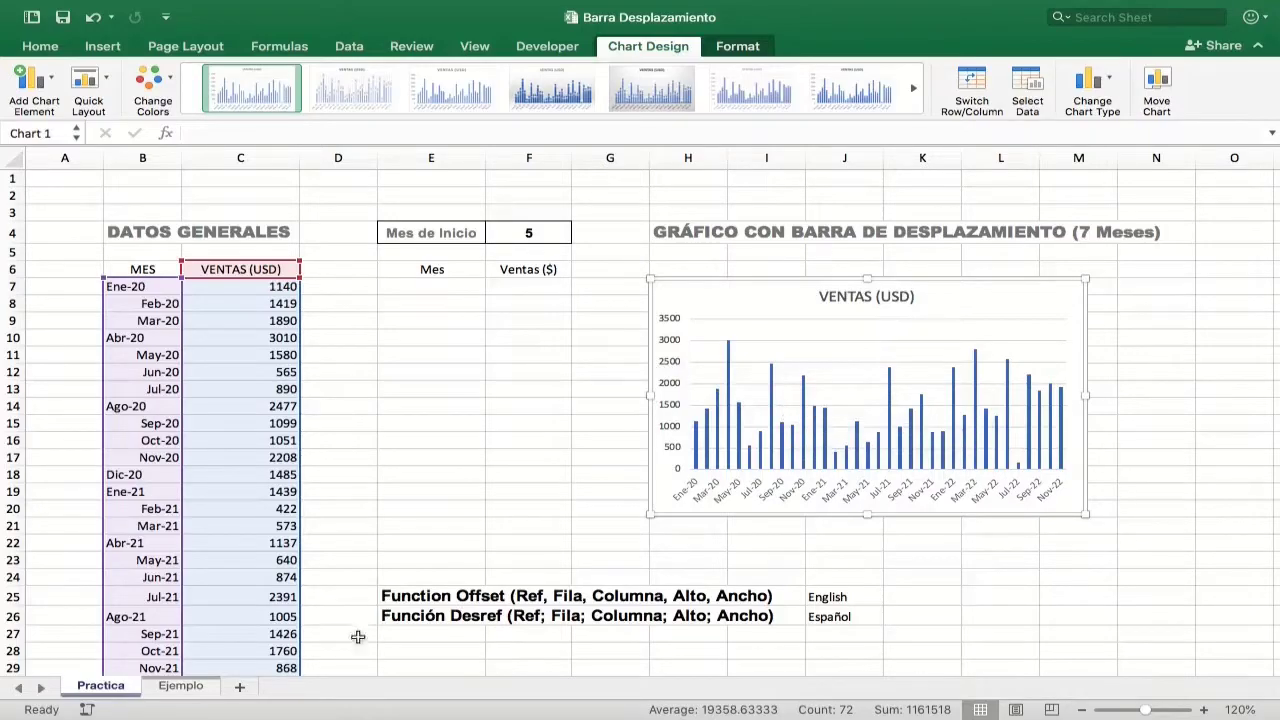
# Step: Compare the chart with the finished one on the Ejemplo sheet, and delete the VENTAS (USD) chart from Practica
pyautogui.click(180, 686)
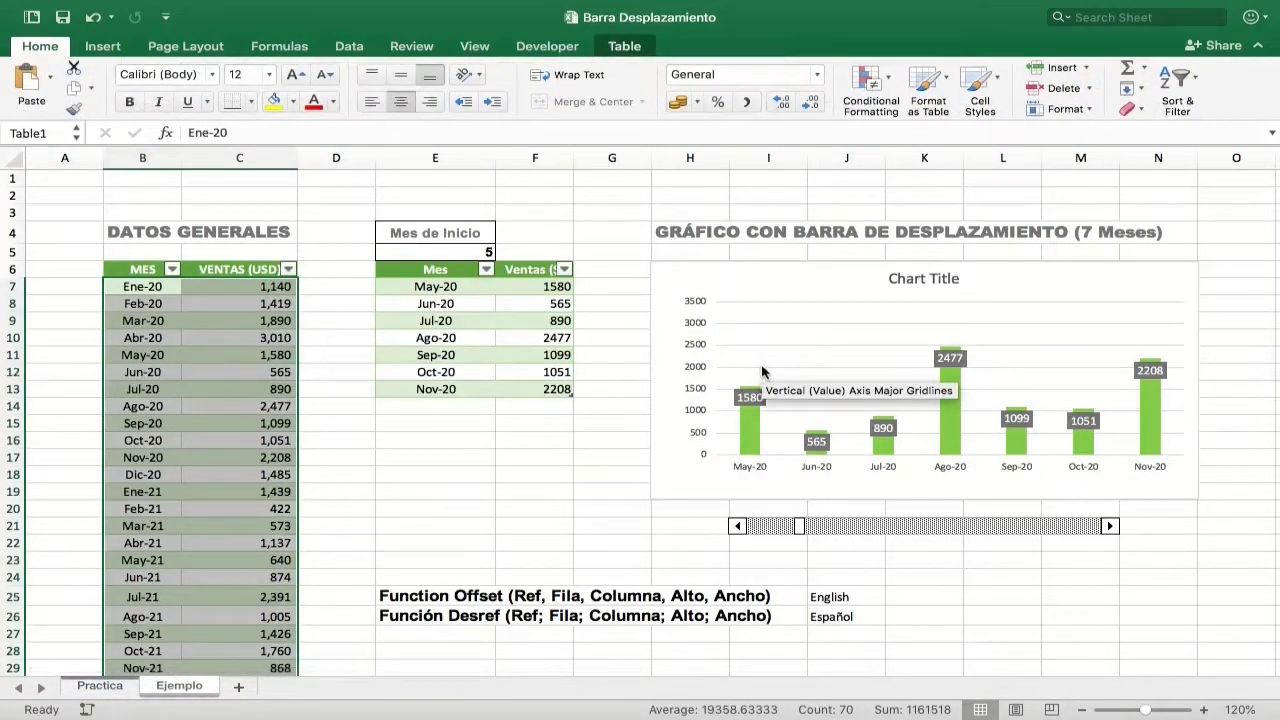
pyautogui.click(100, 686)
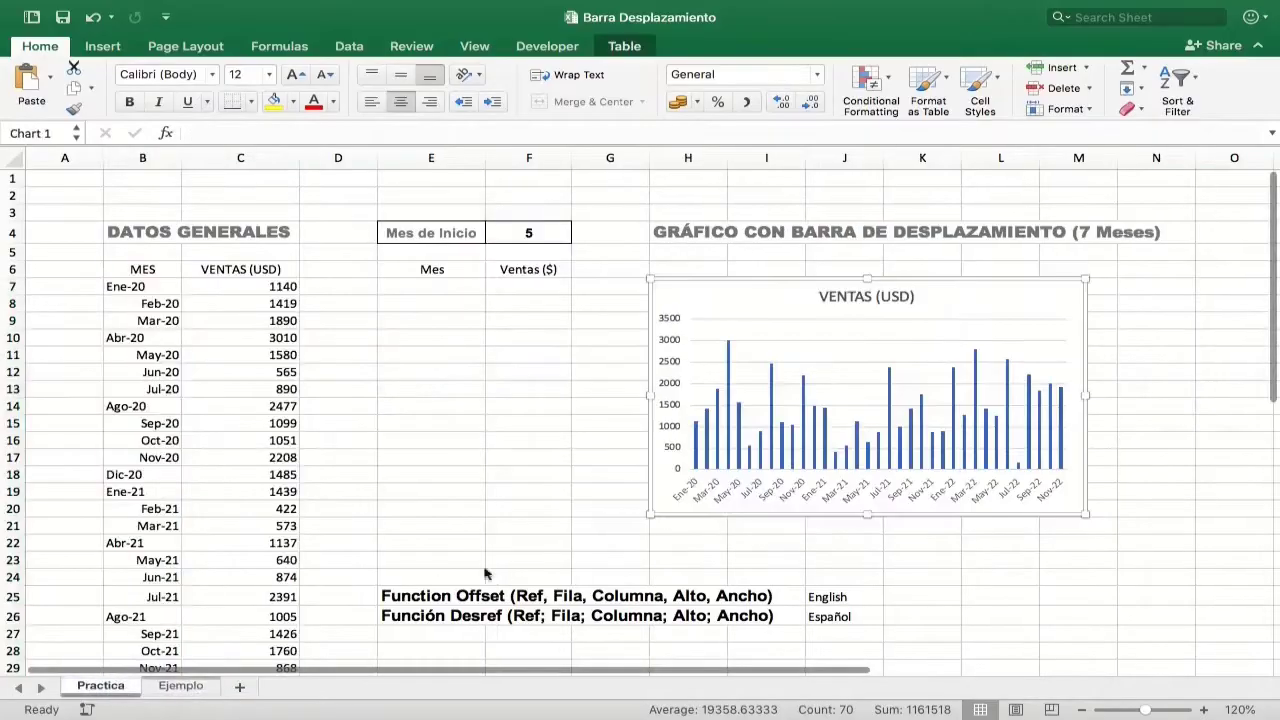
pyautogui.click(823, 372)
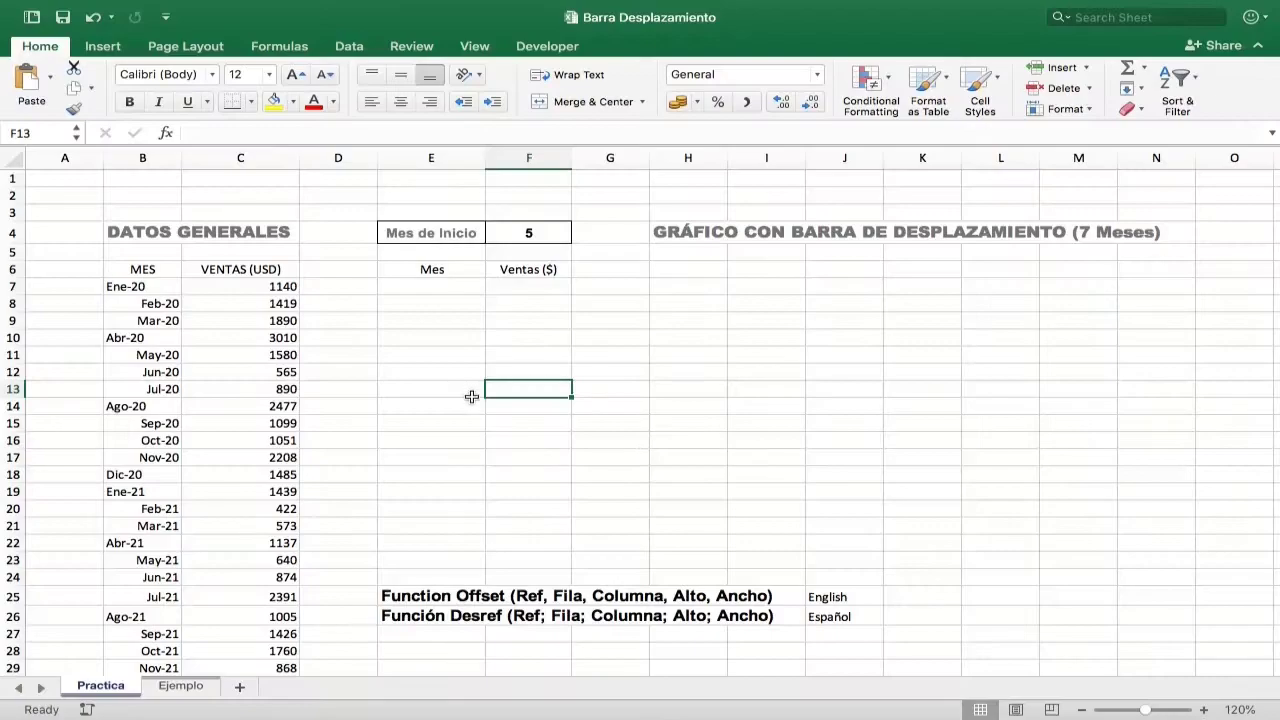
# Step: Insert a 2-D clustered column chart based on the MES and VENTAS (USD) data in B6:C41
pyautogui.moveTo(129, 267); pyautogui.dragTo(257, 206)
pyautogui.scroll(10, 409, 346)
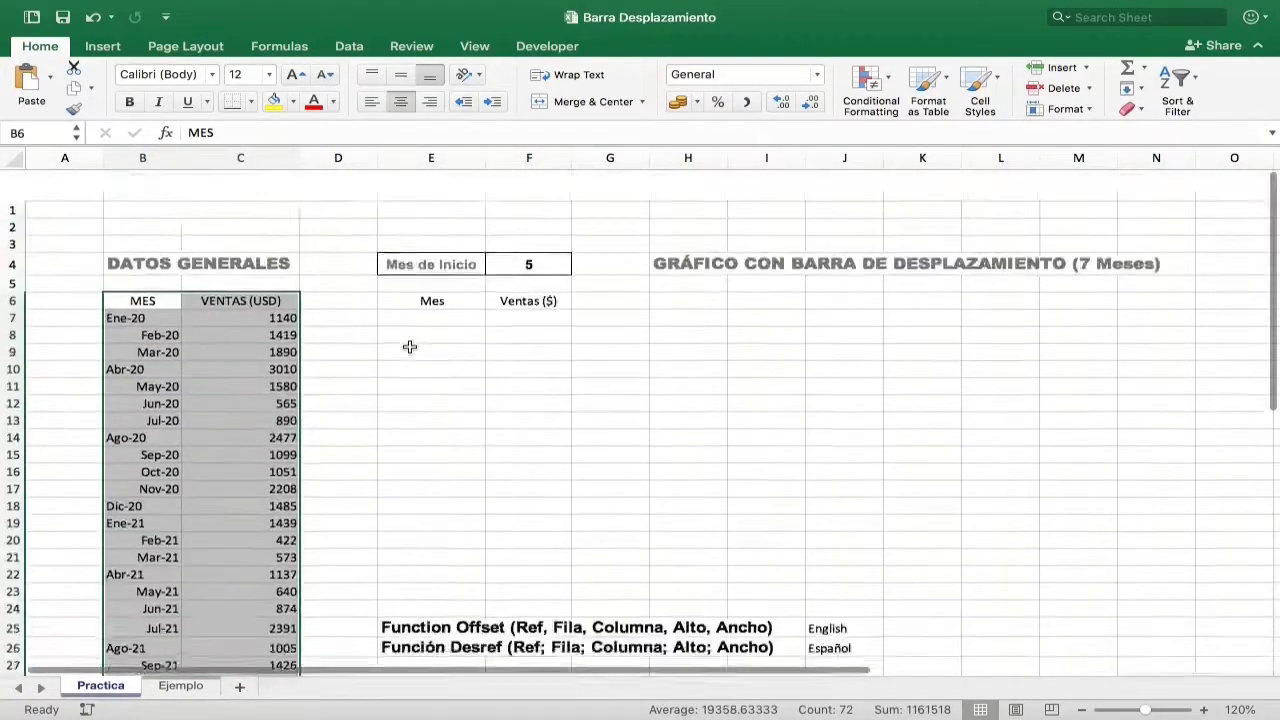
pyautogui.click(104, 46)
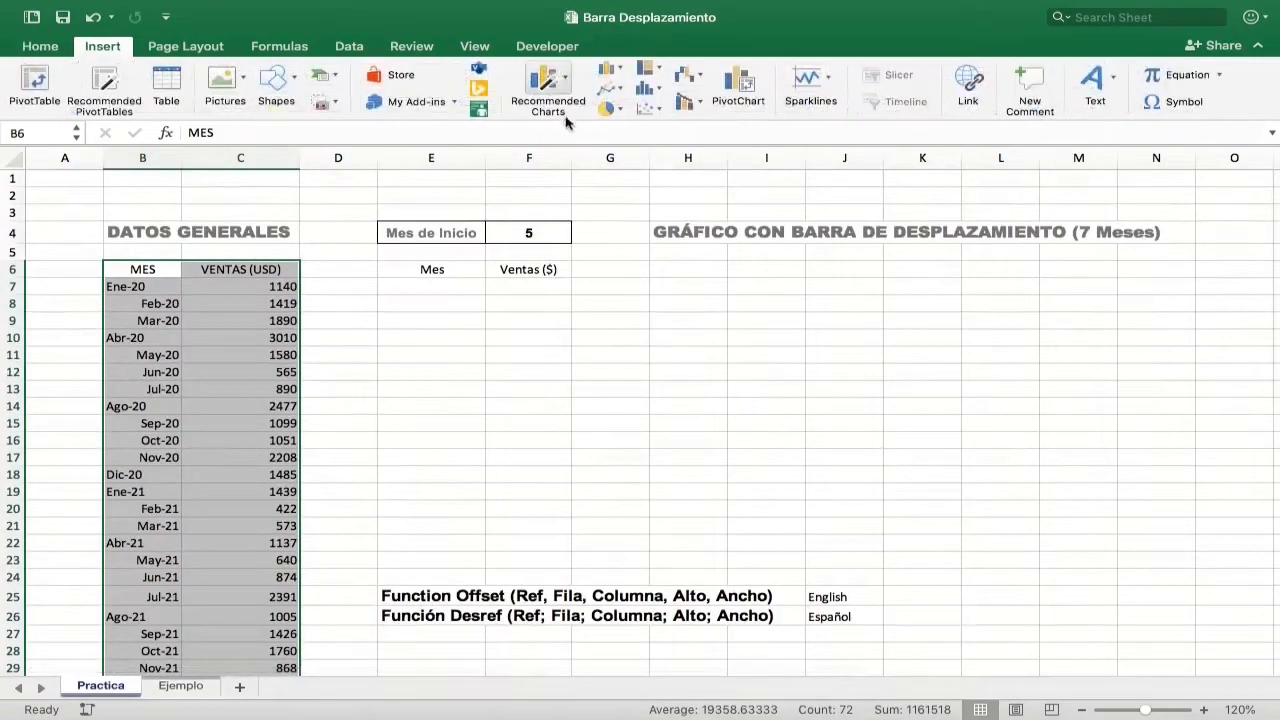
pyautogui.click(610, 70)
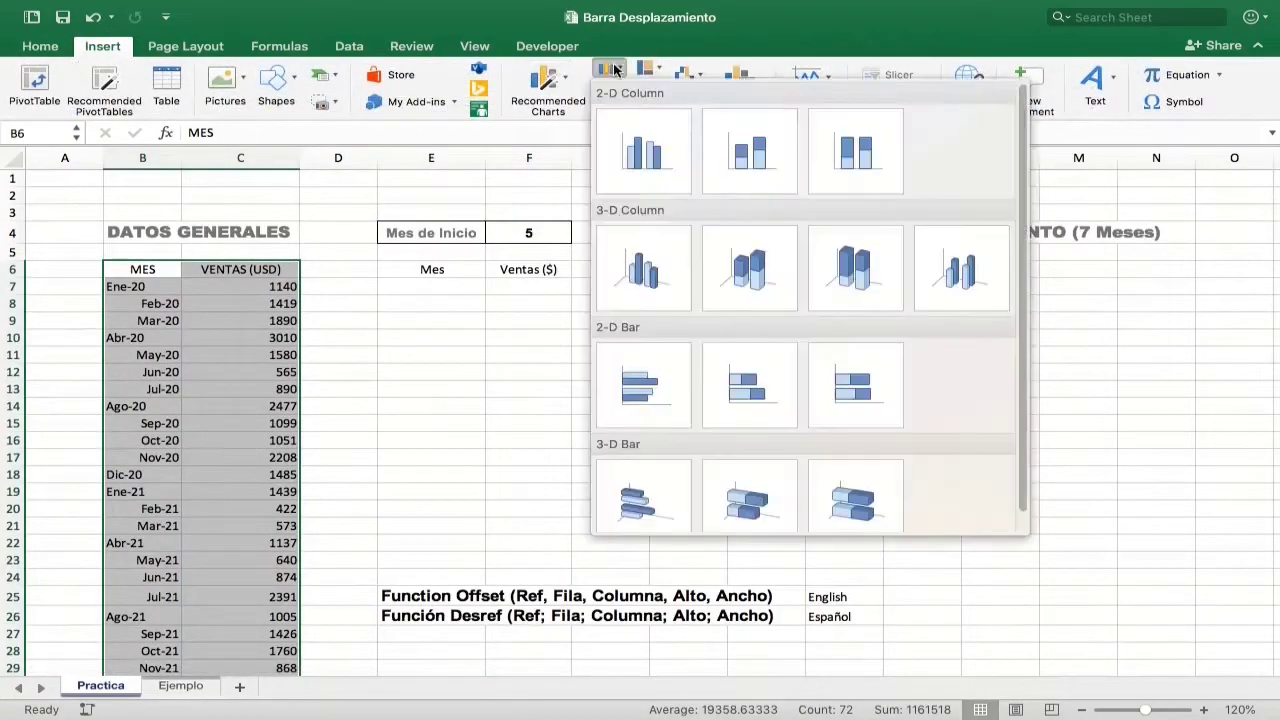
pyautogui.click(628, 160)
# Step: Move the chart below the GRÁFICO CON BARRA DE DESPLAZAMIENTO heading and enlarge it to span about columns H to N, rows 6 to 19
pyautogui.moveTo(528, 320); pyautogui.dragTo(741, 275)
pyautogui.moveTo(1082, 376); pyautogui.dragTo(1186, 380)
pyautogui.moveTo(922, 497); pyautogui.dragTo(920, 517)
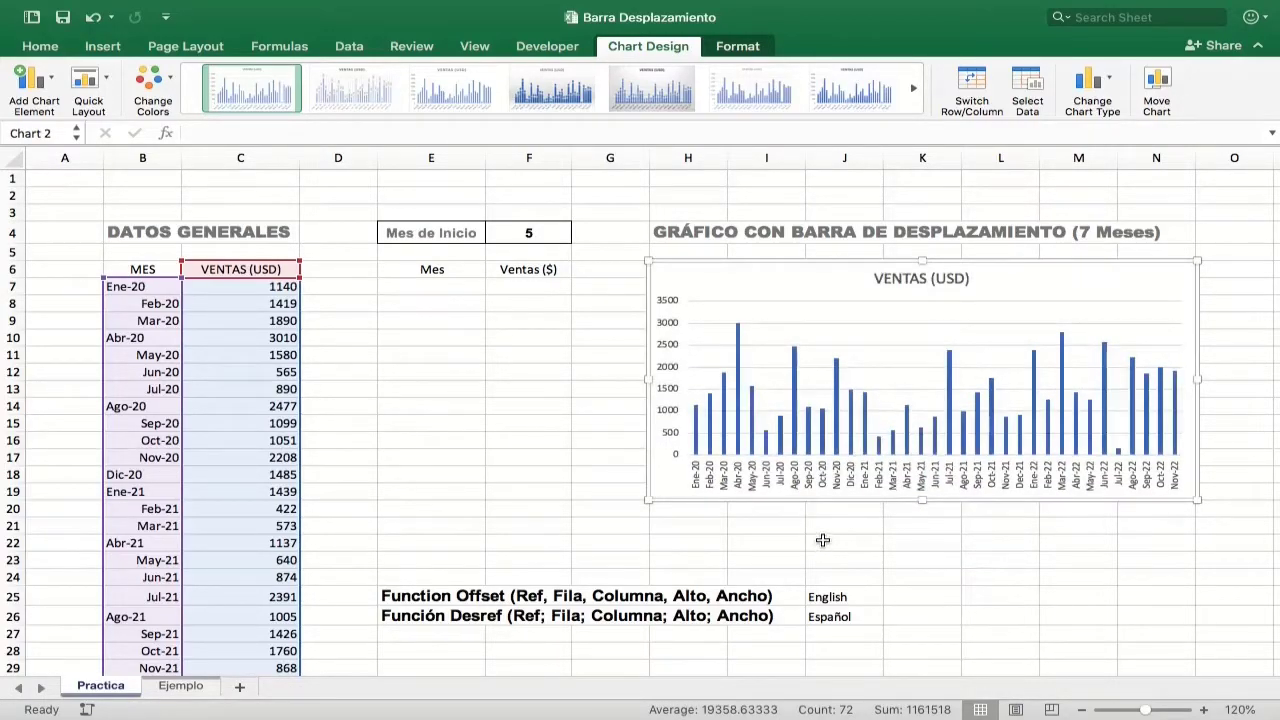
pyautogui.click(559, 464)
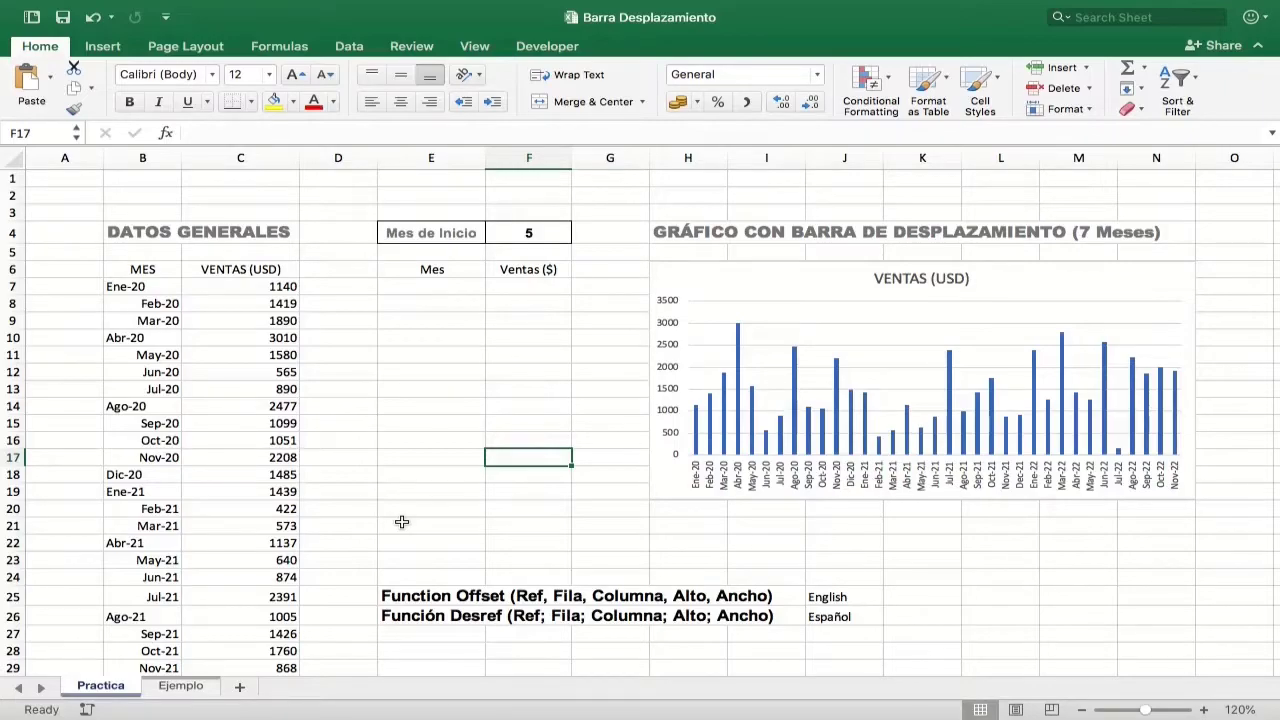
# Step: Compare the chart with the seven-month example on the Ejemplo sheet and review the empty Mes and Ventas ($) range E6:F13 on Practica
pyautogui.click(900, 279)
pyautogui.click(838, 288)
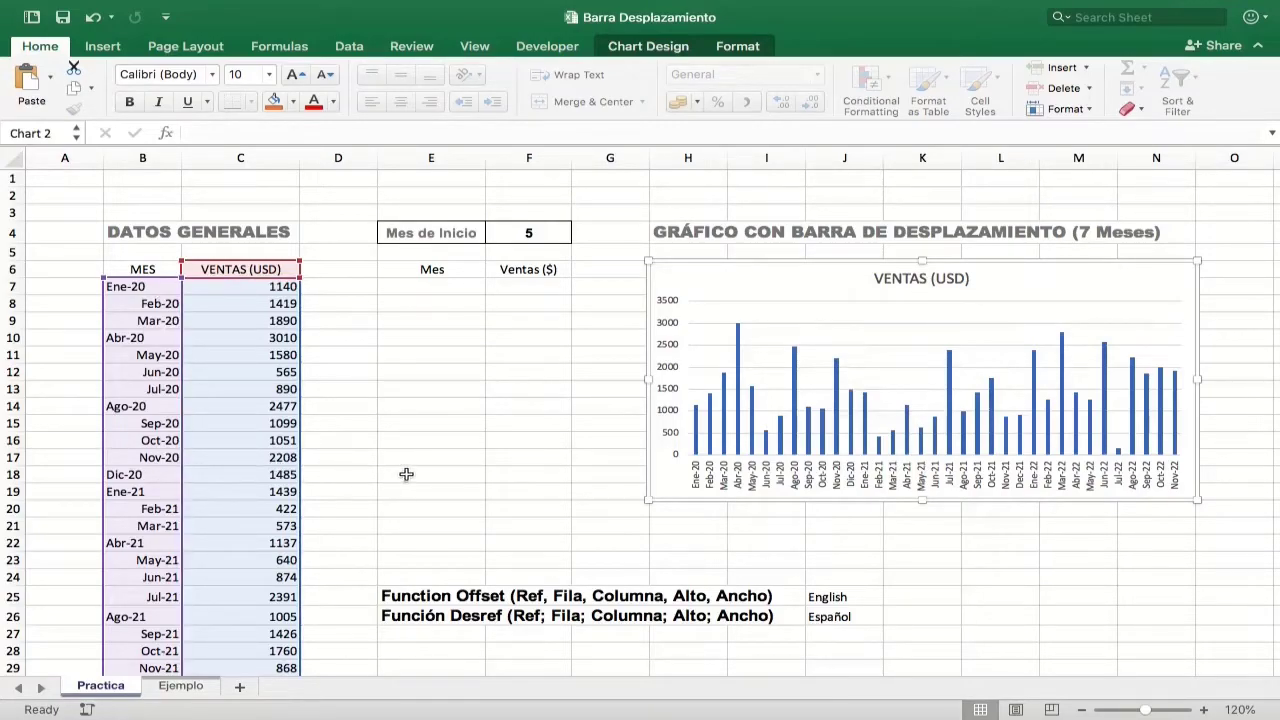
pyautogui.click(192, 686)
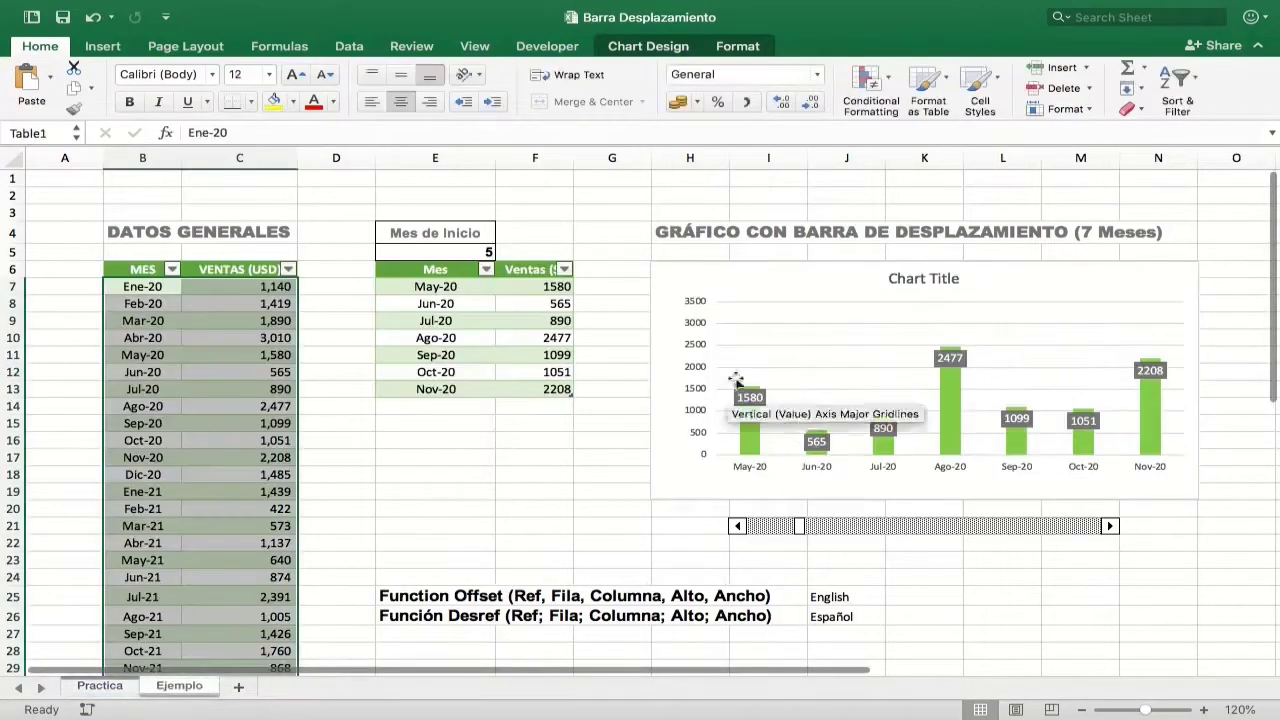
pyautogui.click(100, 688)
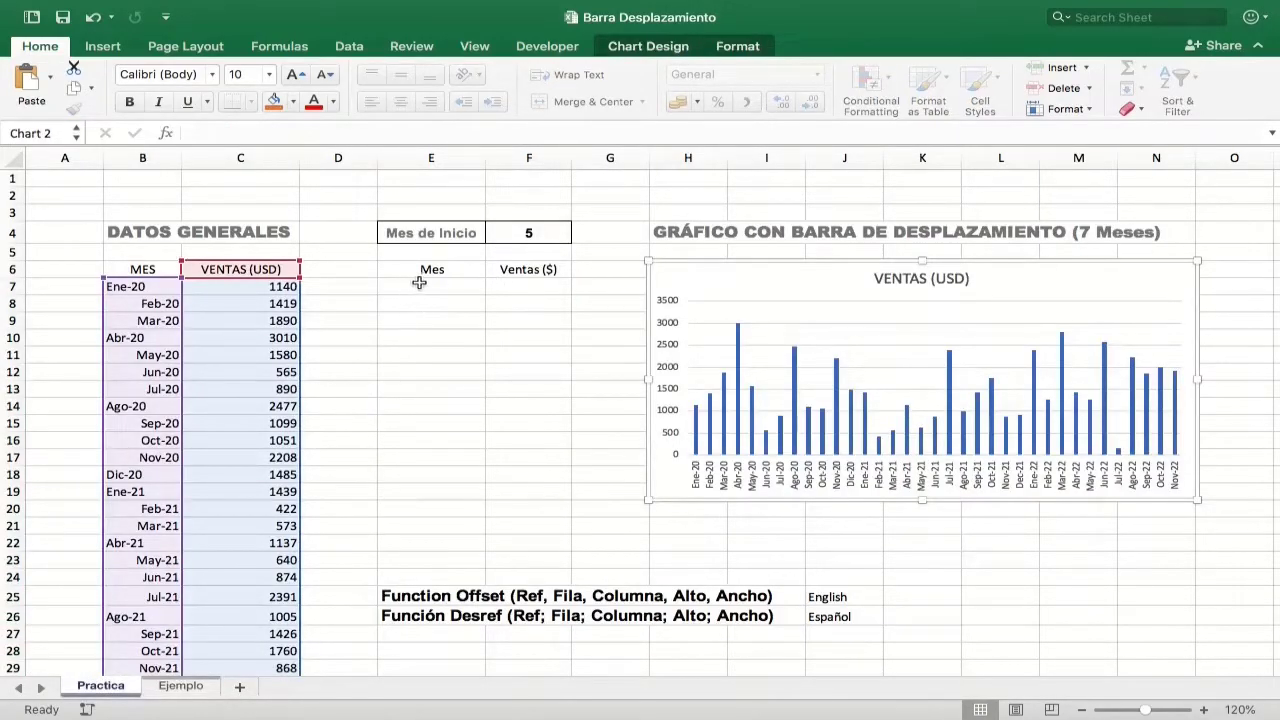
pyautogui.moveTo(421, 270); pyautogui.dragTo(521, 395)
pyautogui.click(520, 439)
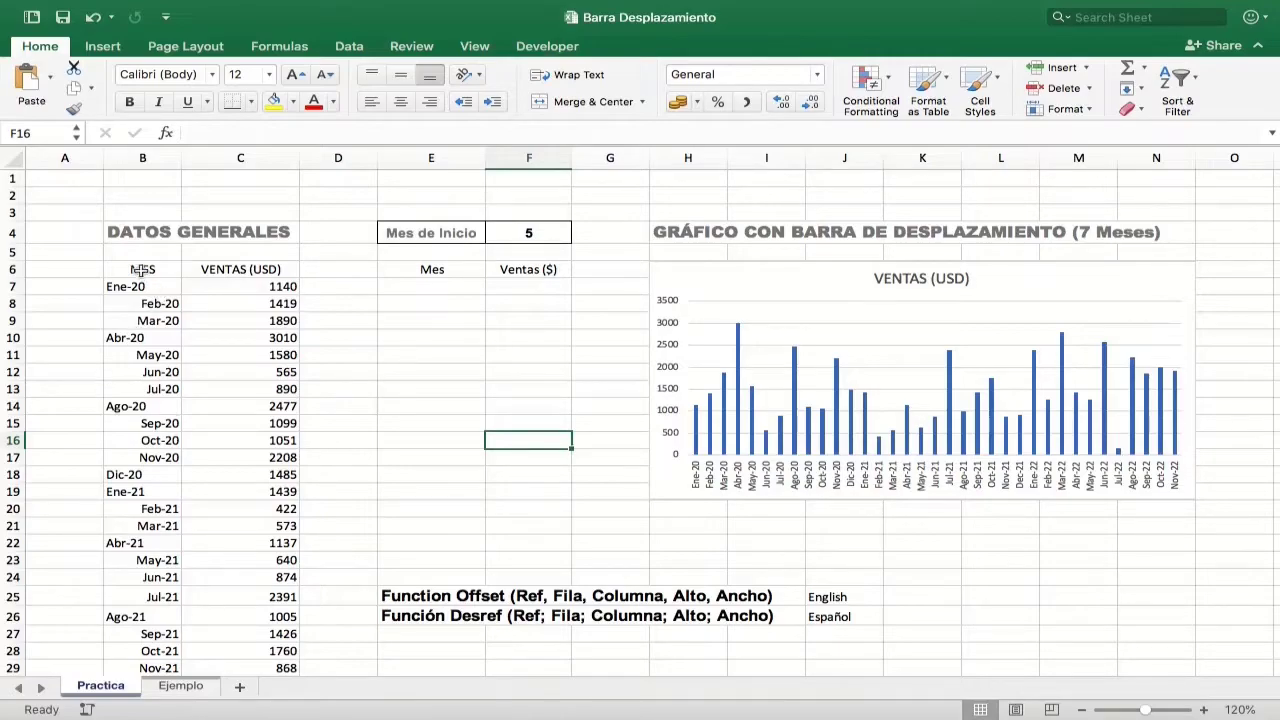
# Step: Apply All Borders to the monthly sales data in B6:C41
pyautogui.moveTo(142, 268); pyautogui.dragTo(270, 608)
pyautogui.scroll(5, 270, 608)
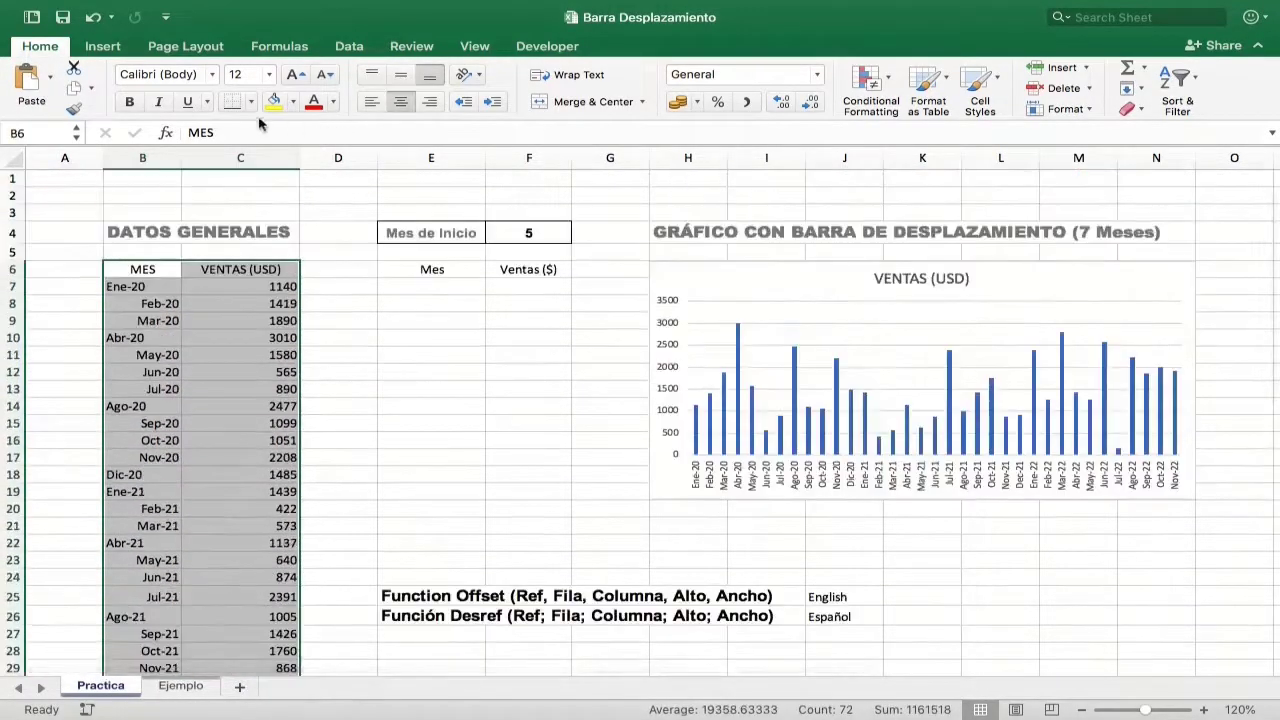
pyautogui.click(250, 101)
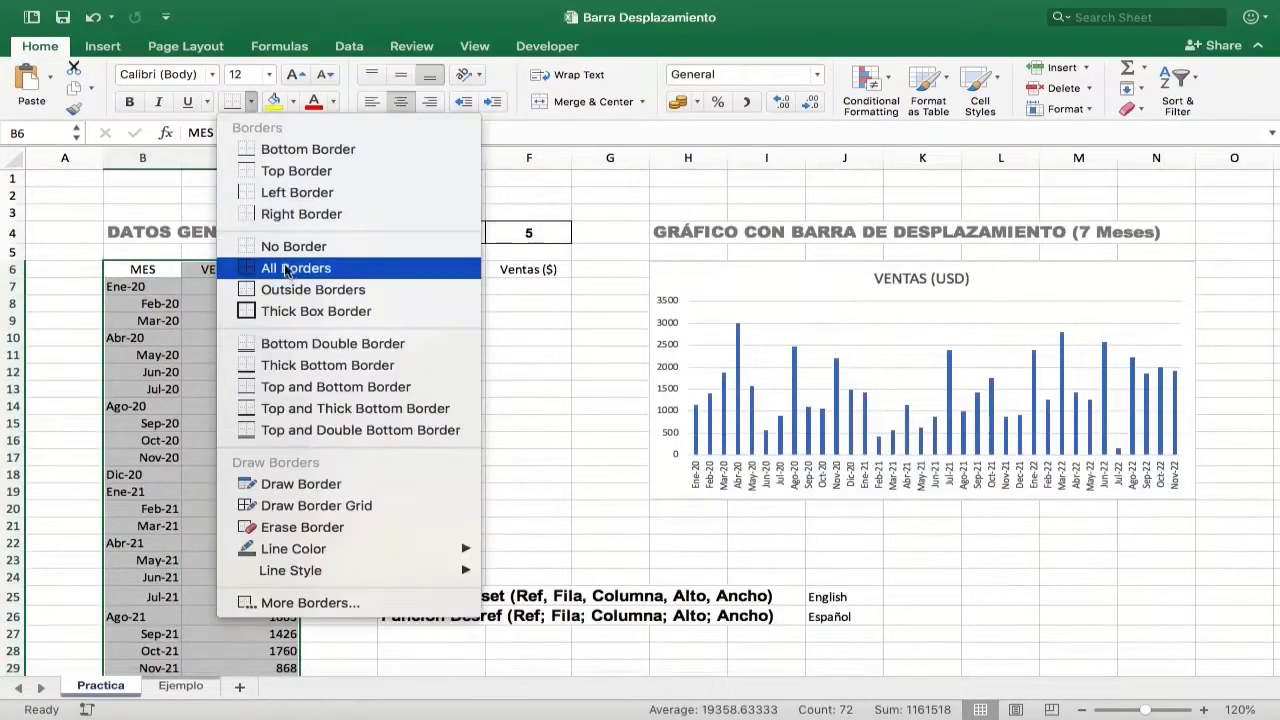
pyautogui.click(338, 267)
# Step: Centre the month entries in cells B7:B41 horizontally
pyautogui.moveTo(142, 286); pyautogui.dragTo(146, 690)
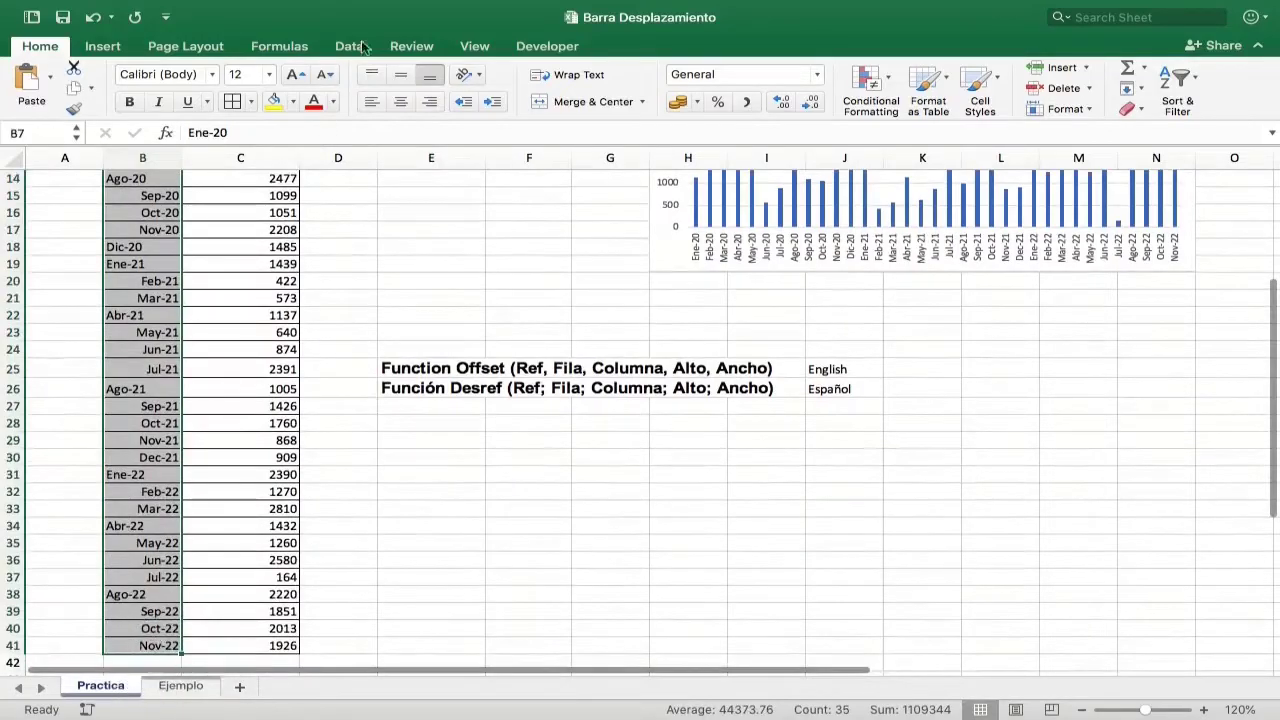
pyautogui.scroll(5, 298, 374)
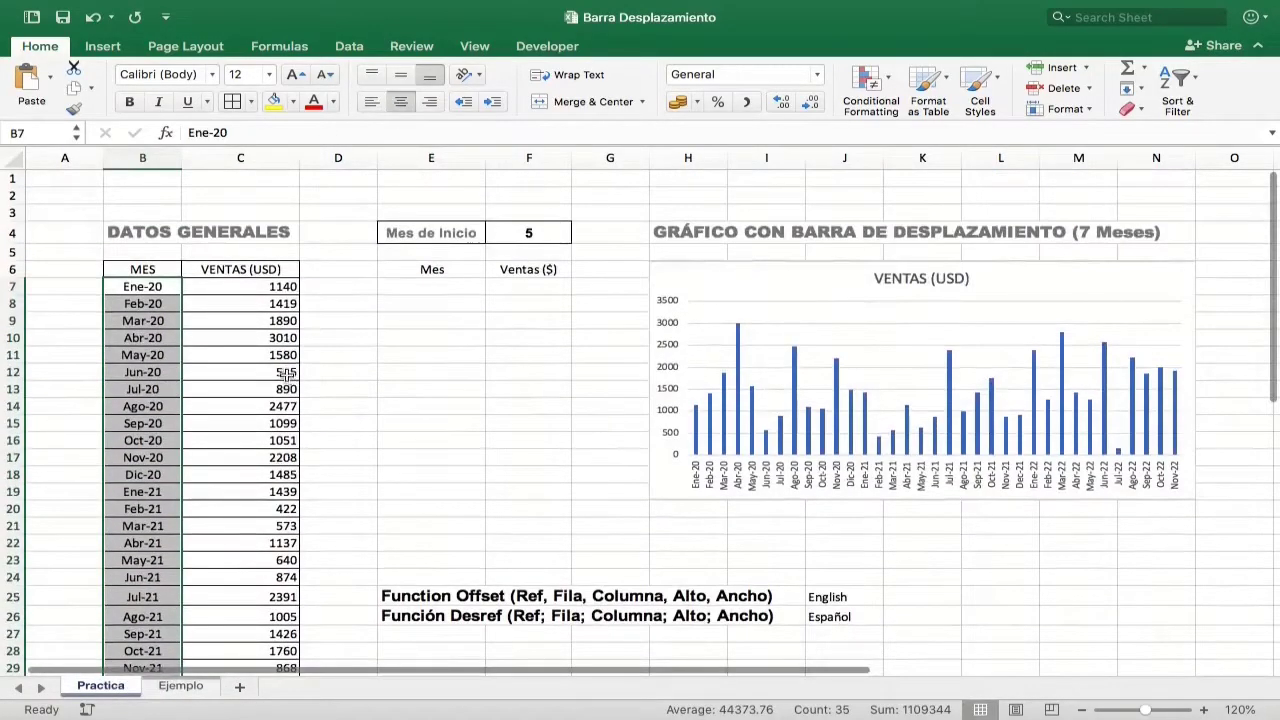
pyautogui.click(263, 355)
# Step: Format B6:C41 as a table with headers, using the green style in the first row of the Medium group
pyautogui.moveTo(136, 268); pyautogui.dragTo(300, 600)
pyautogui.click(928, 80)
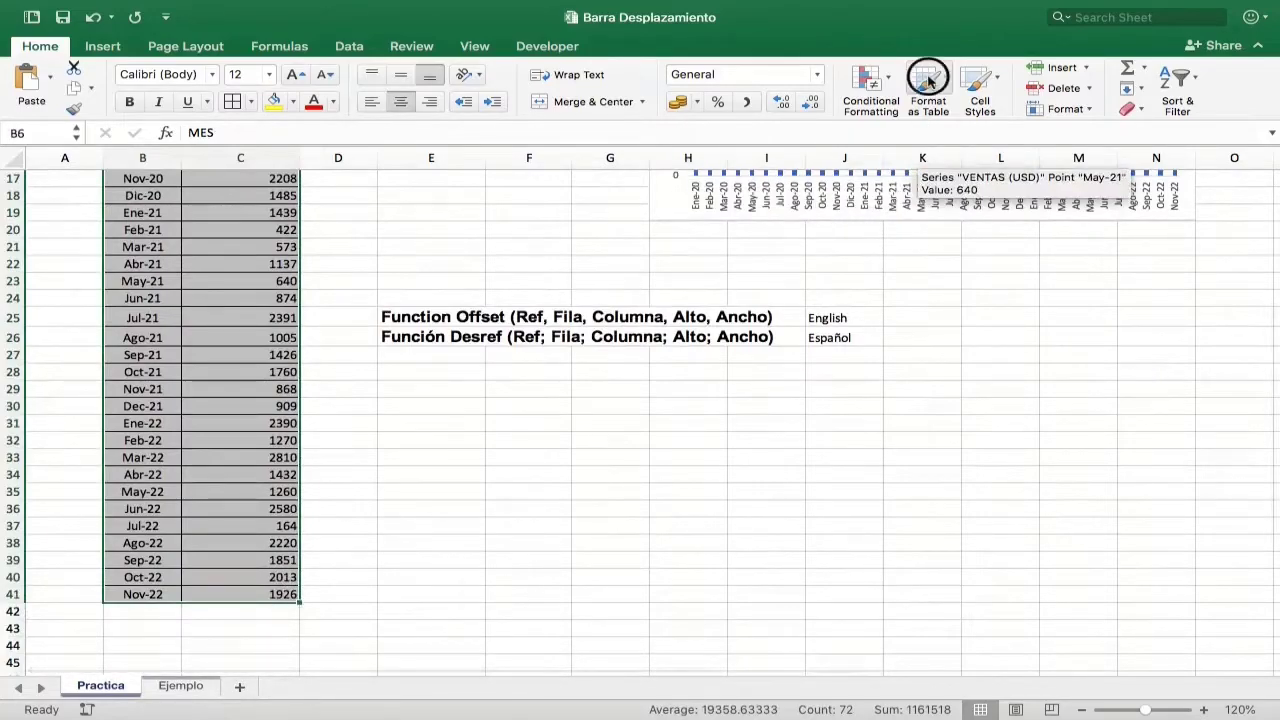
pyautogui.click(1229, 318)
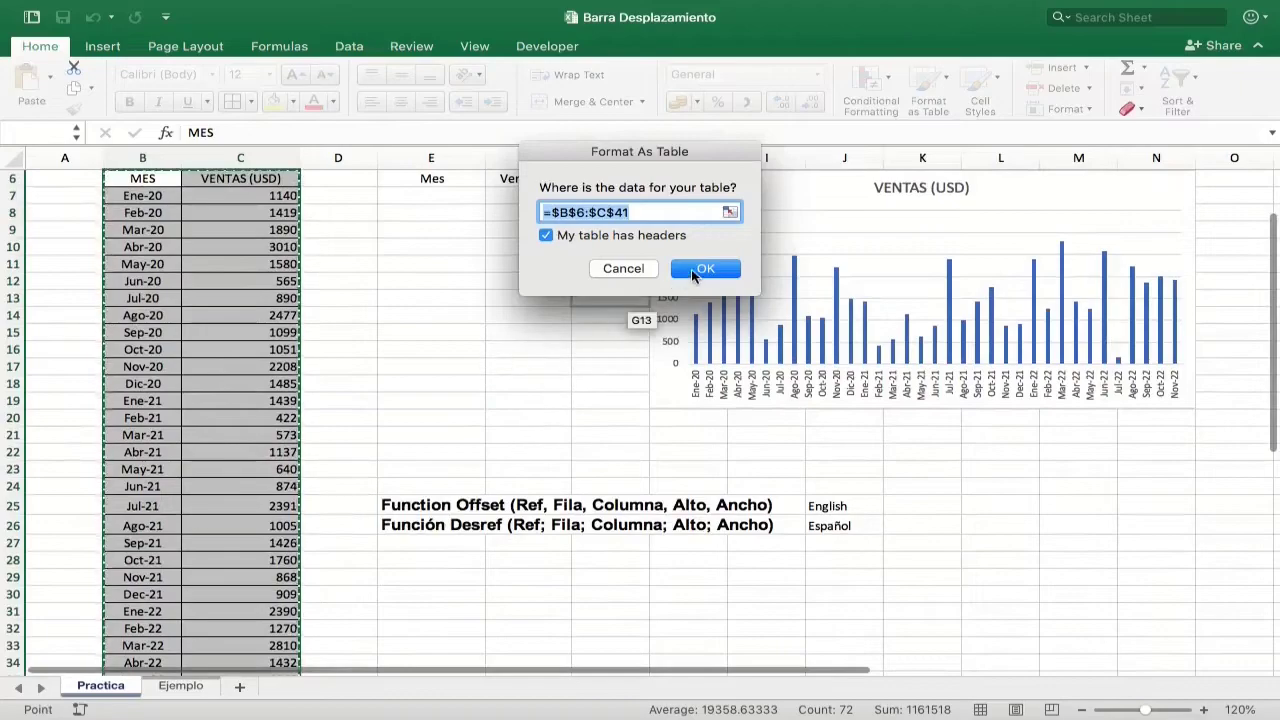
pyautogui.press('Return')
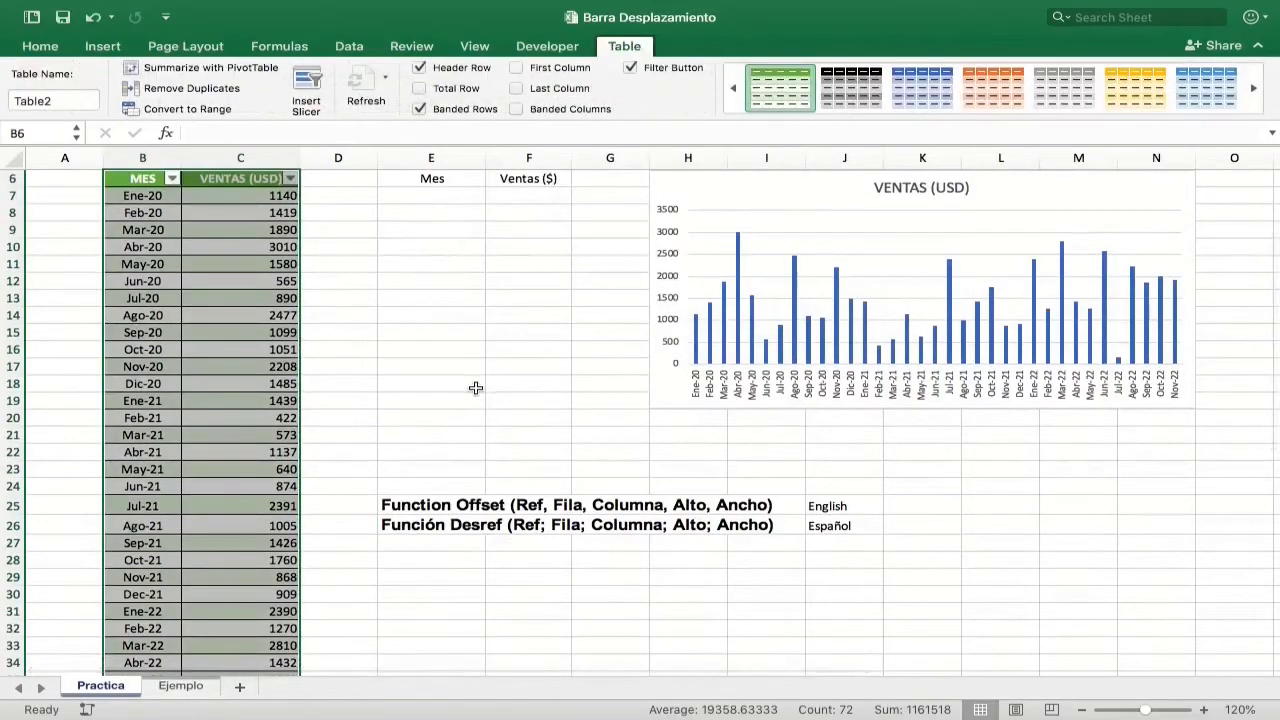
pyautogui.scroll(3, 457, 414)
pyautogui.click(457, 418)
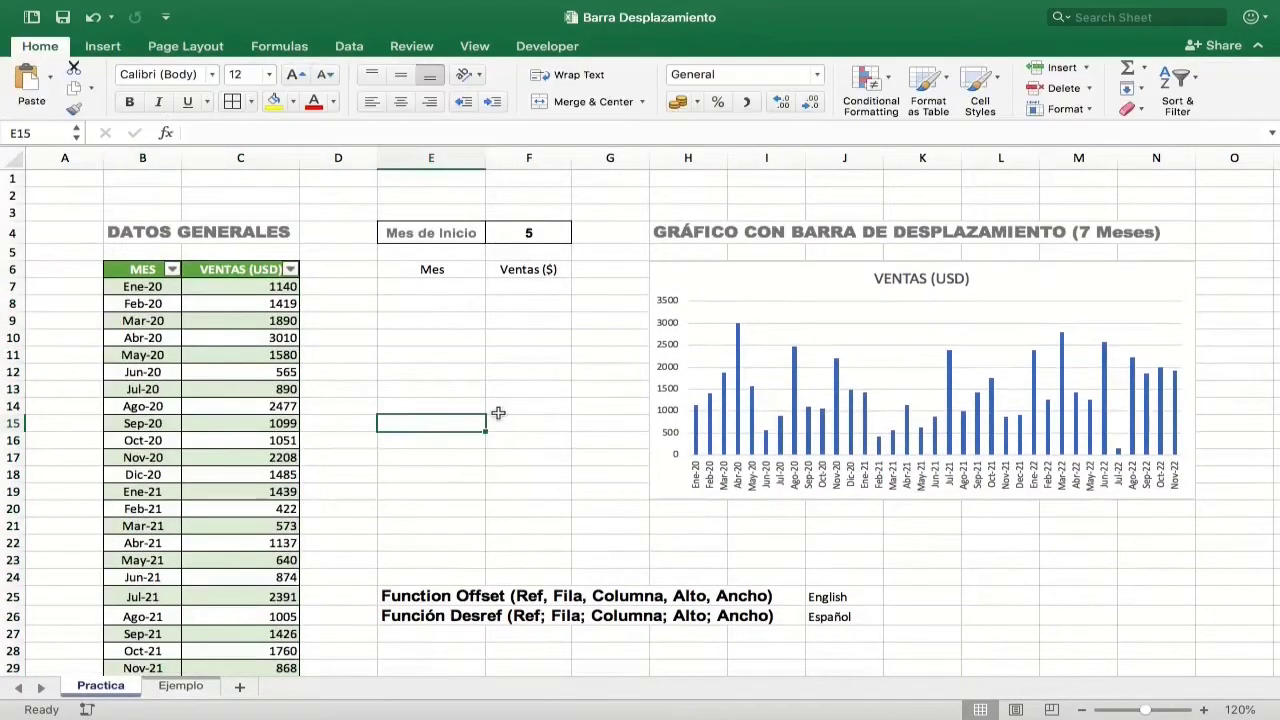
# Step: Format the Mes and Ventas ($) range E6:F13 as a table with headers in the same green Medium style
pyautogui.moveTo(447, 269); pyautogui.dragTo(532, 390)
pyautogui.click(928, 90)
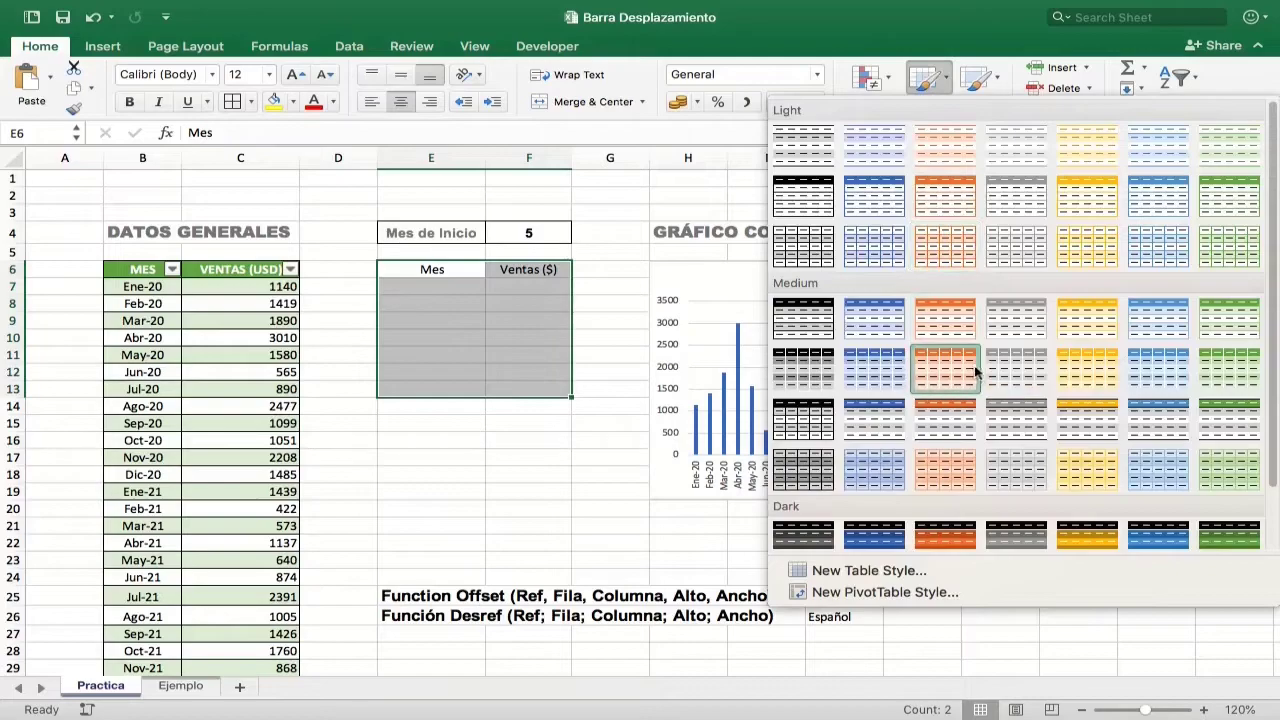
pyautogui.click(1229, 318)
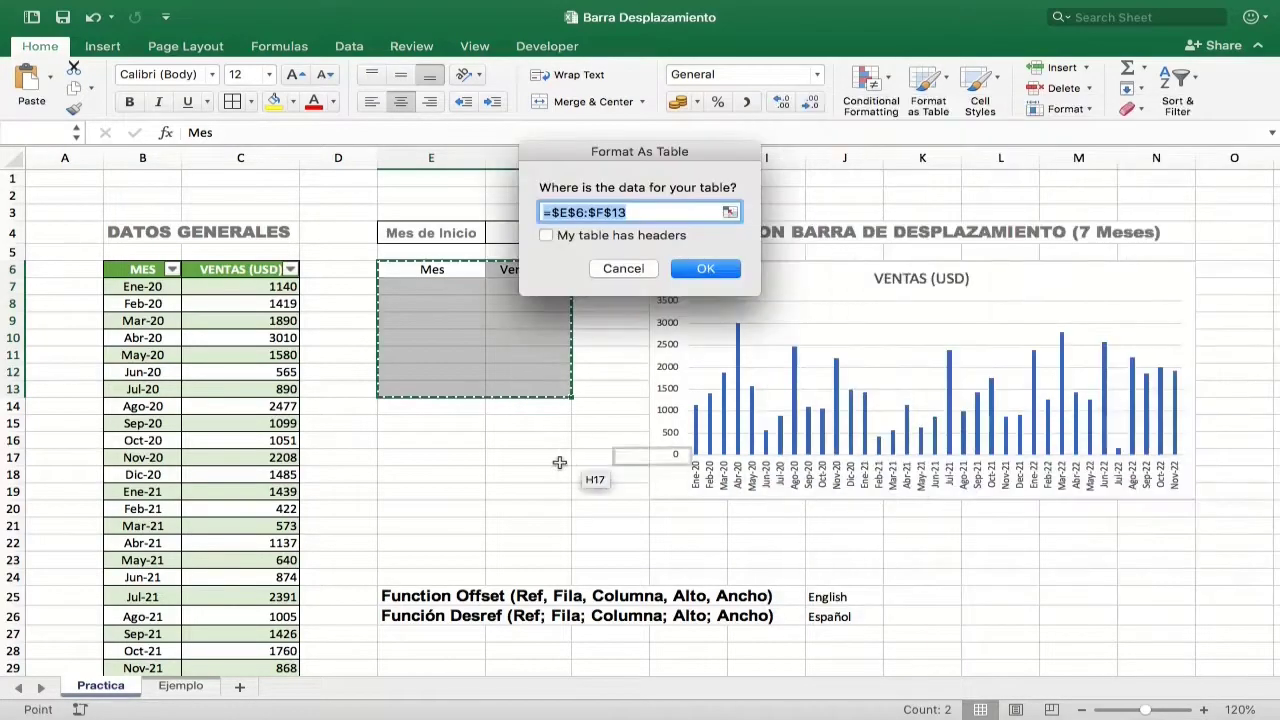
pyautogui.click(546, 235)
pyautogui.press('Return')
pyautogui.click(507, 473)
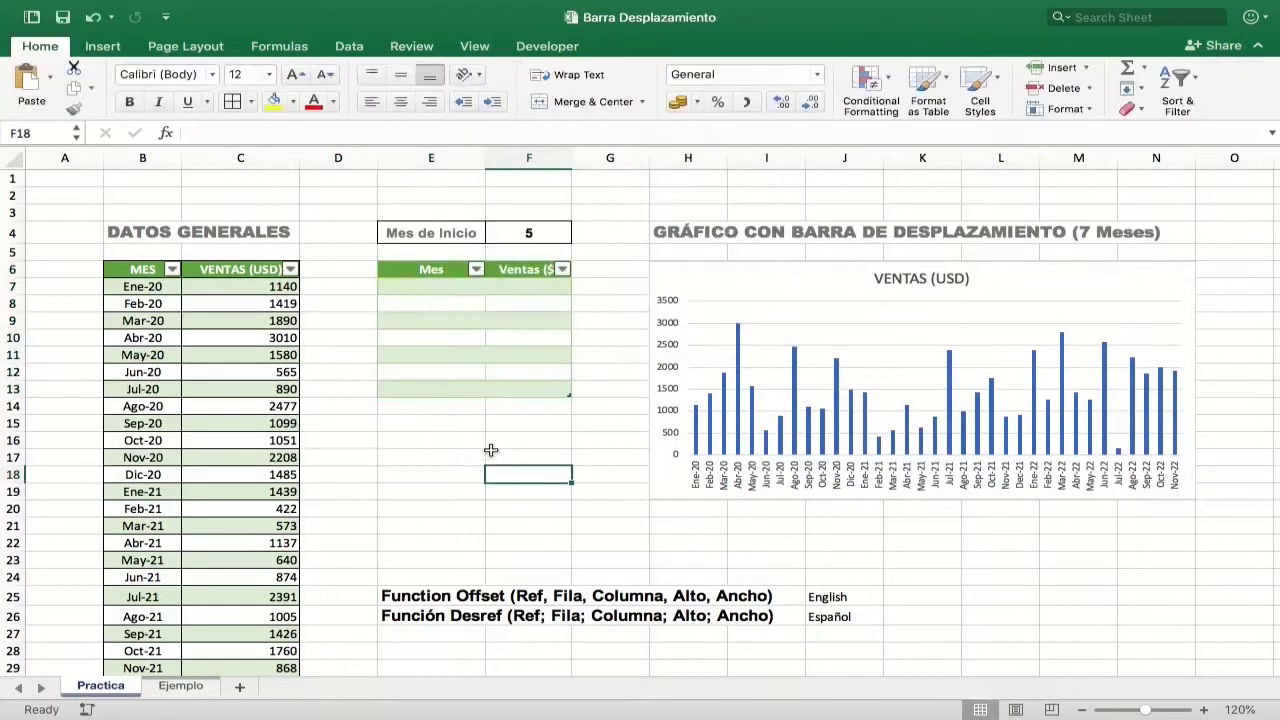
# Step: Compare the finished Mes and Ventas table on the Ejemplo sheet with the empty range E7:F13 on the Practica sheet
pyautogui.click(177, 692)
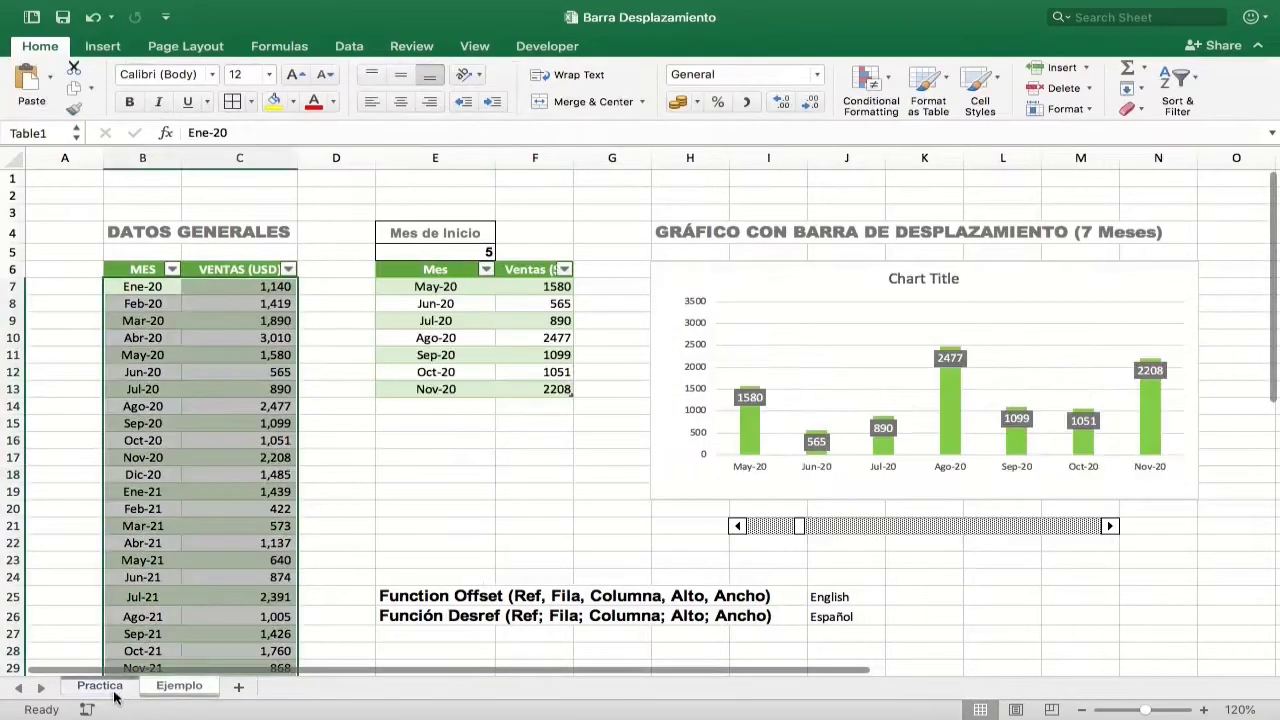
pyautogui.click(117, 692)
pyautogui.click(432, 287)
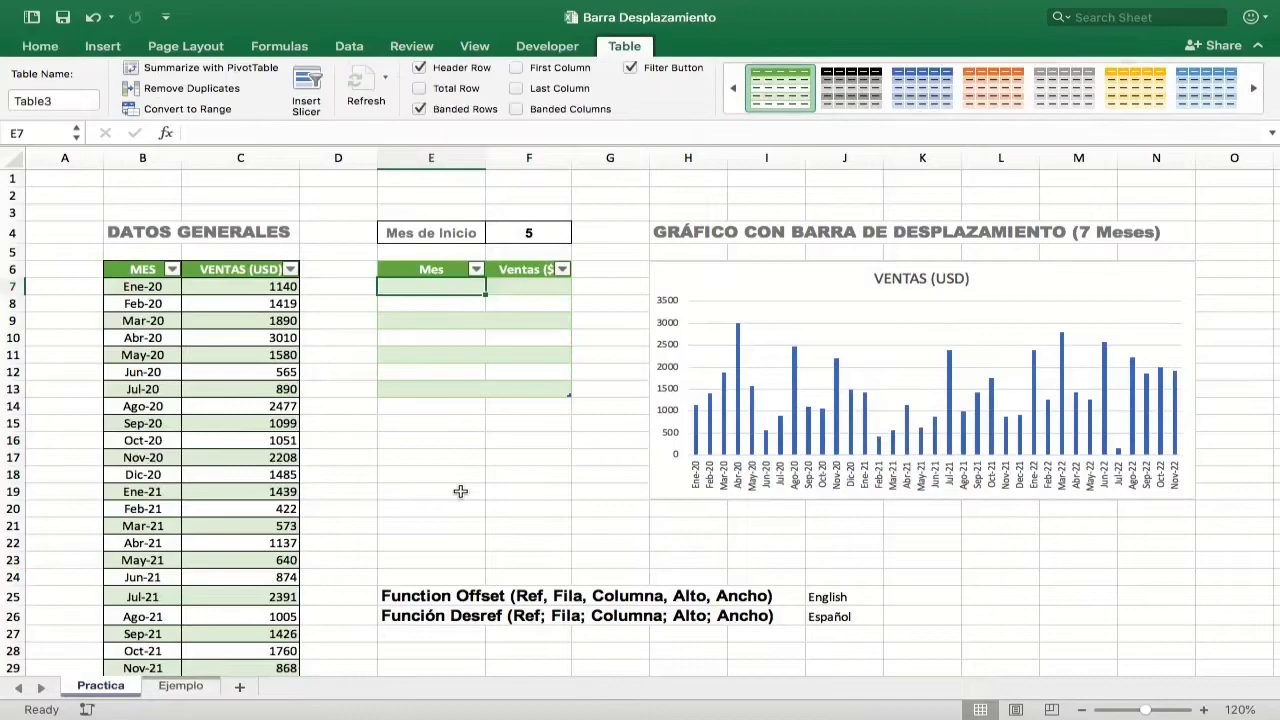
pyautogui.moveTo(430, 287); pyautogui.dragTo(471, 375)
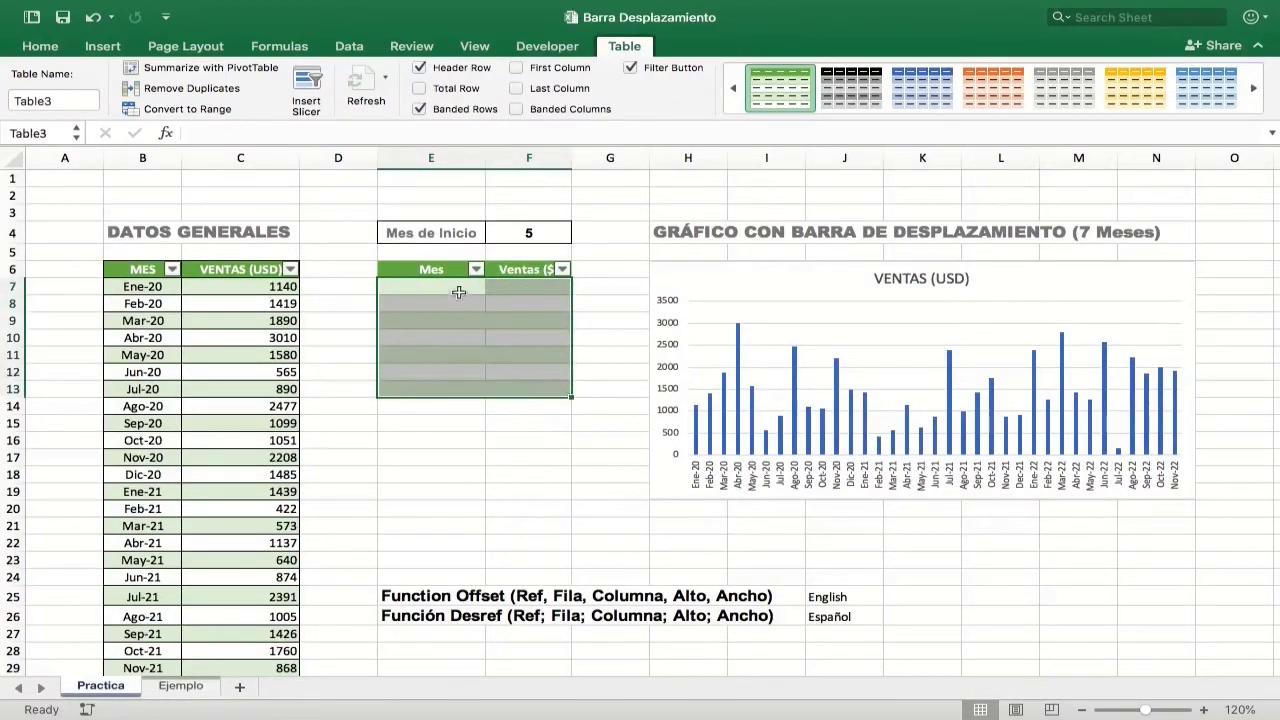
# Step: Enter the formula =OFFSET(Table2[[#Headers],[MES]], F4, 0,1,1) in cell E7, referencing the MES header and the Mes de Inicio cell
pyautogui.click(456, 288)
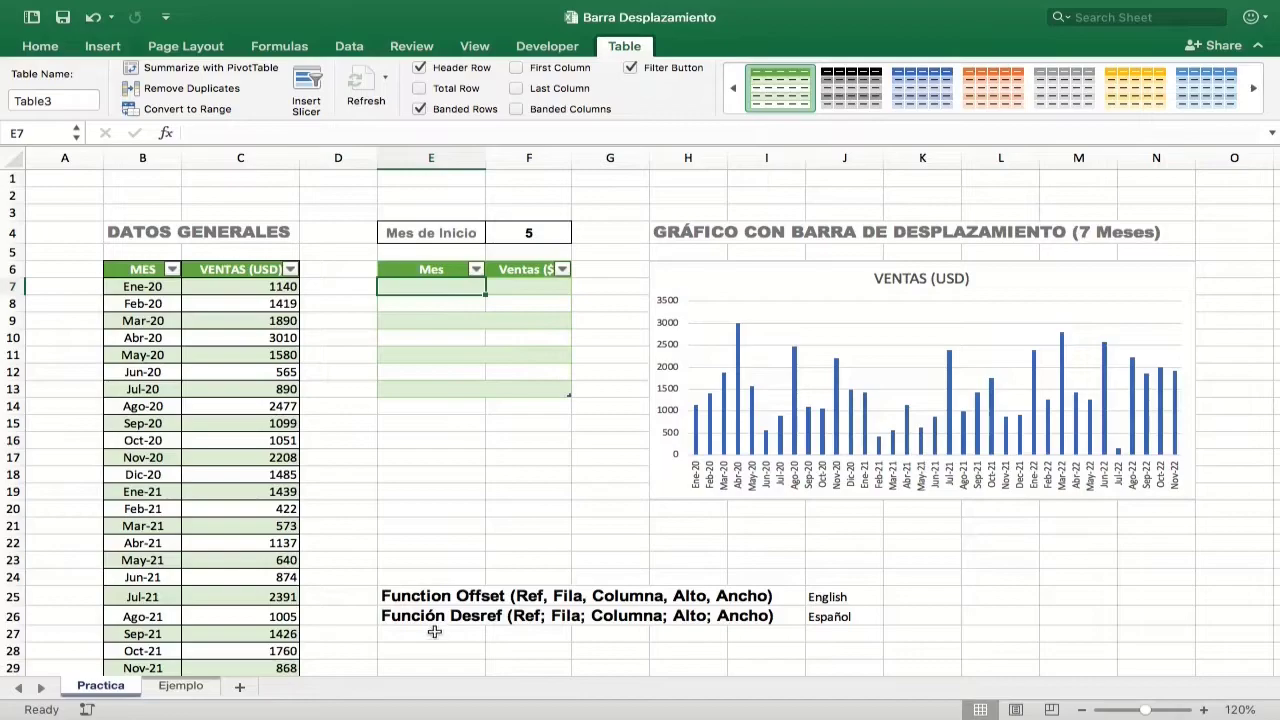
pyautogui.moveTo(455, 617); pyautogui.dragTo(677, 622)
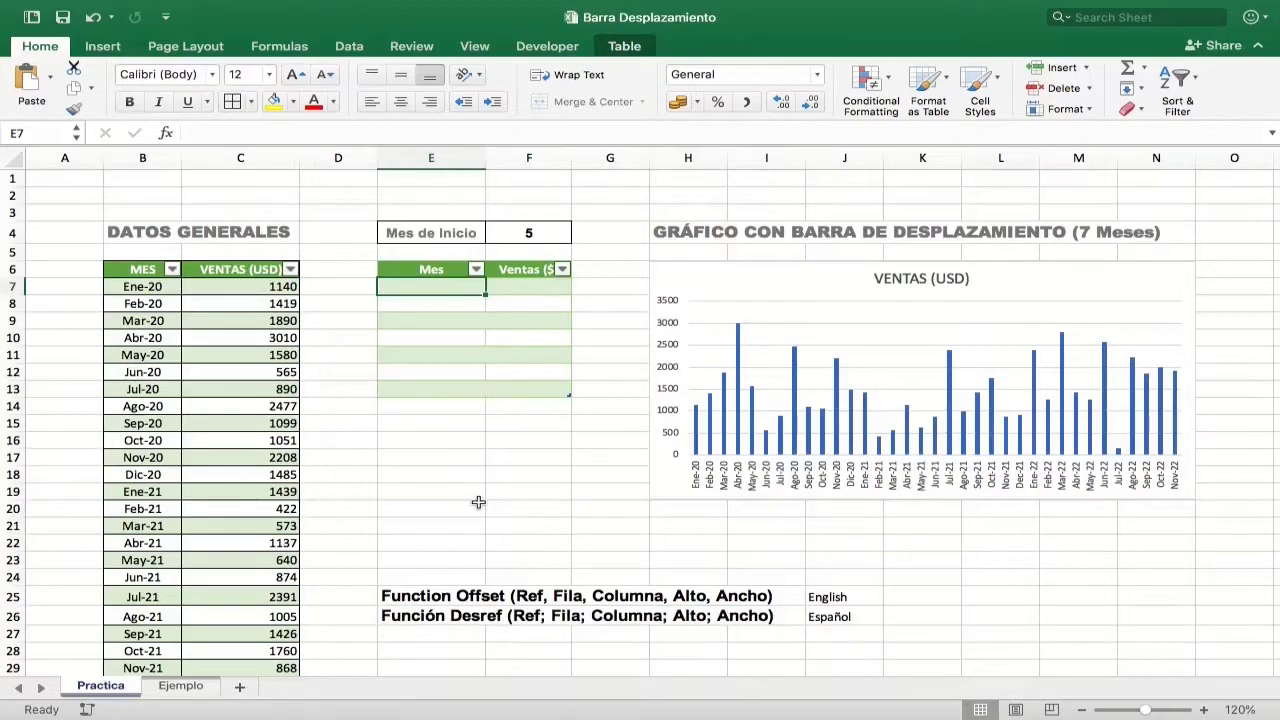
pyautogui.write('=')
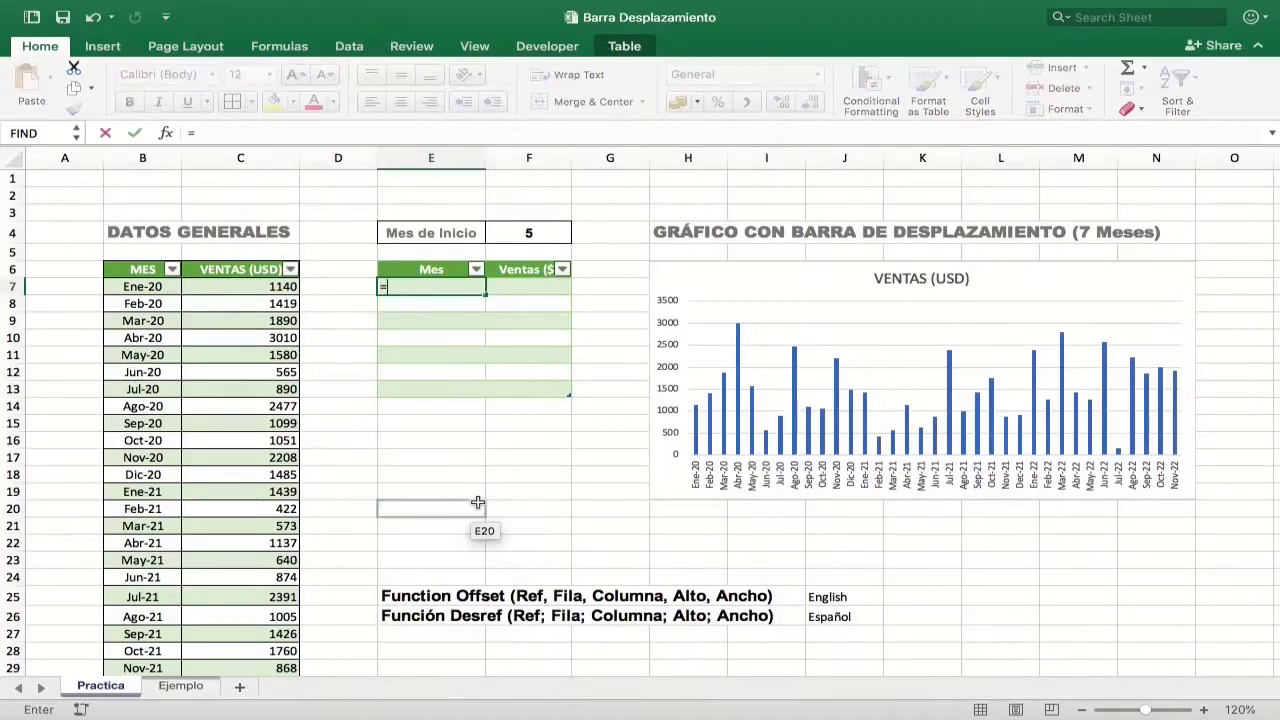
pyautogui.write('of')
pyautogui.press('Tab')
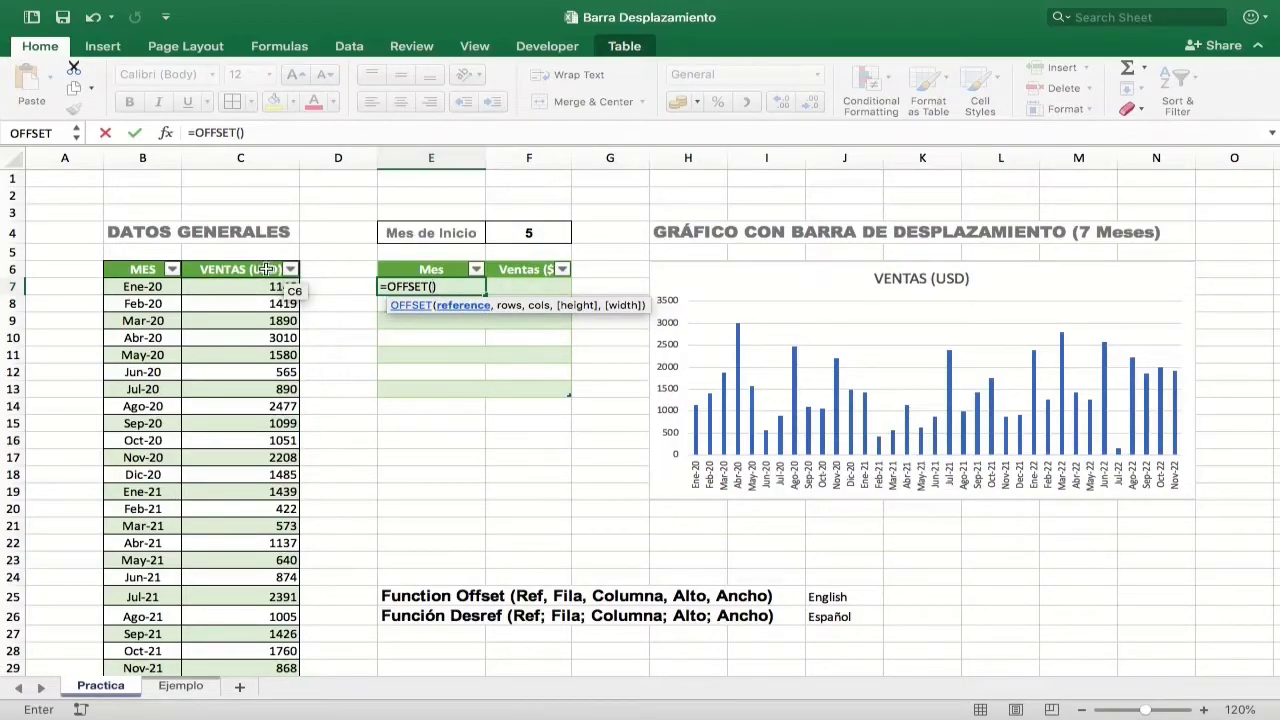
pyautogui.click(130, 272)
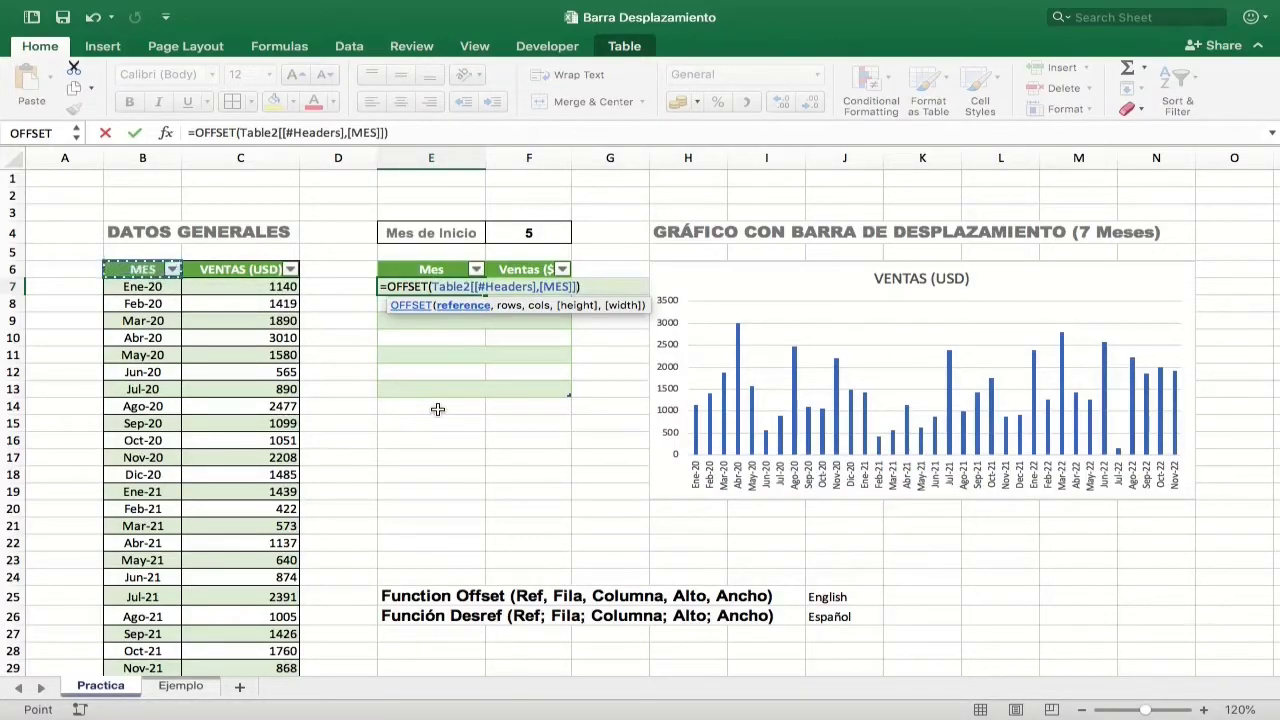
pyautogui.write(',')
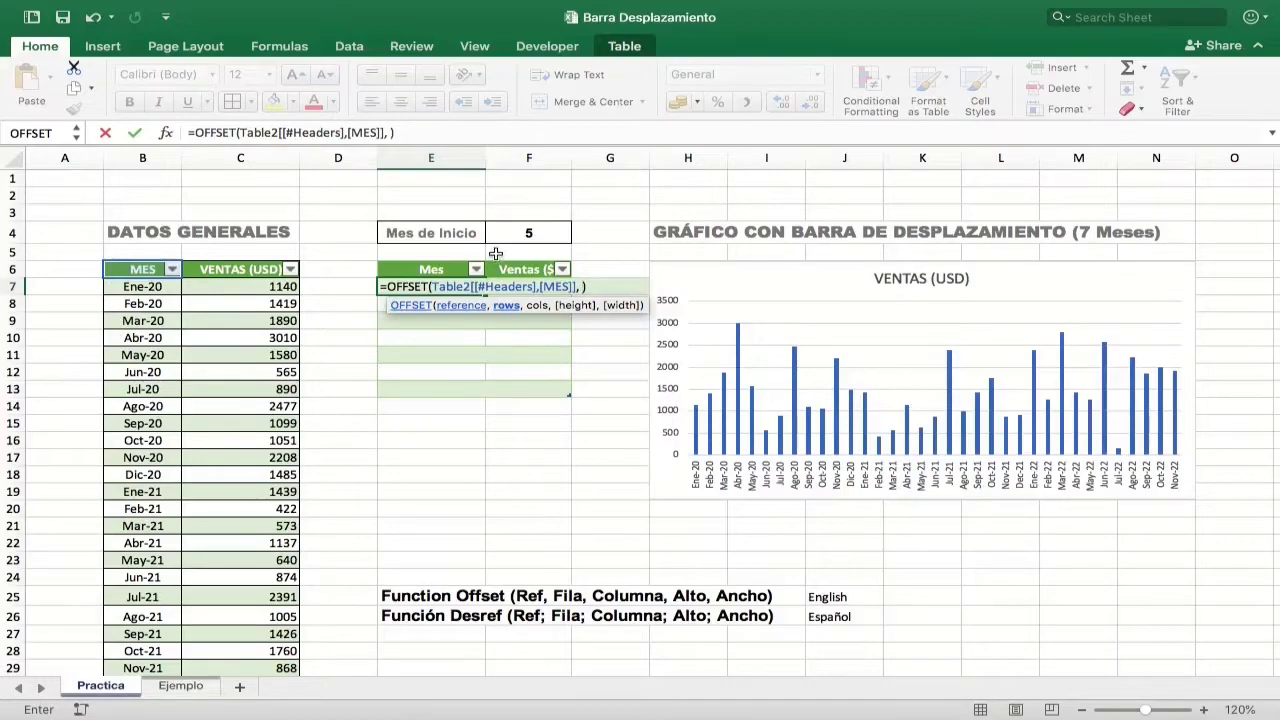
pyautogui.click(528, 234)
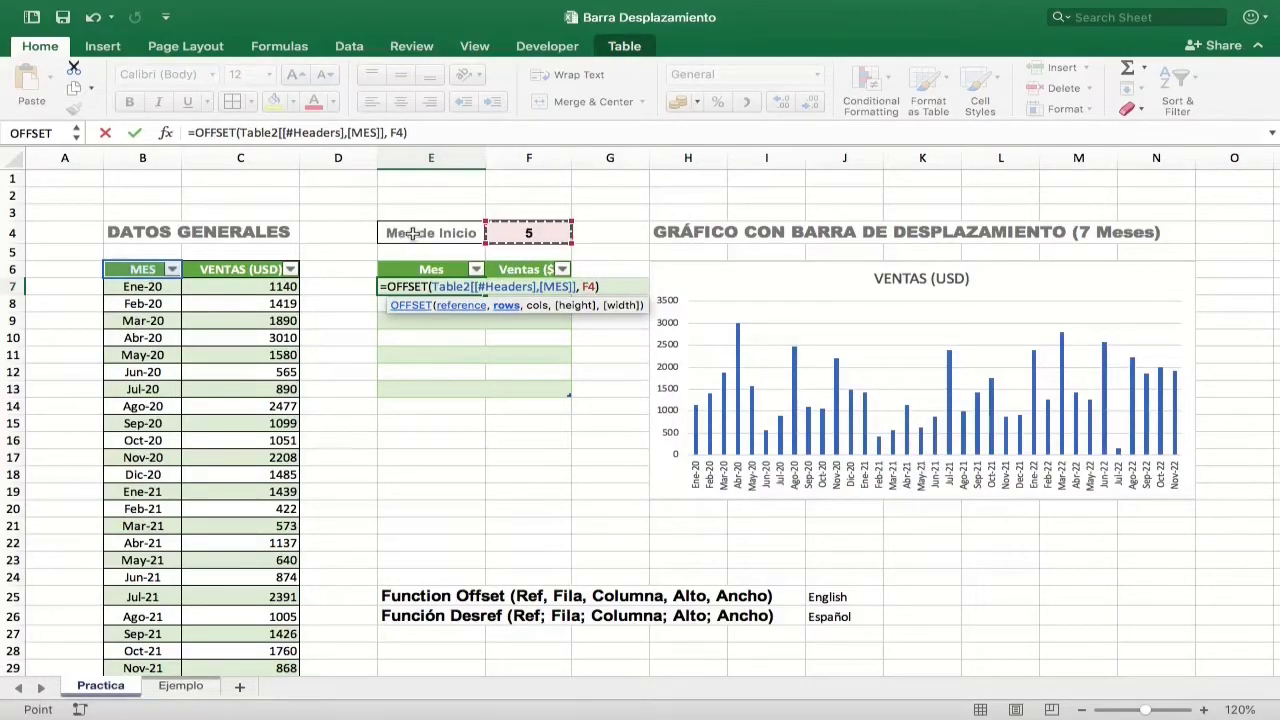
pyautogui.write(',')
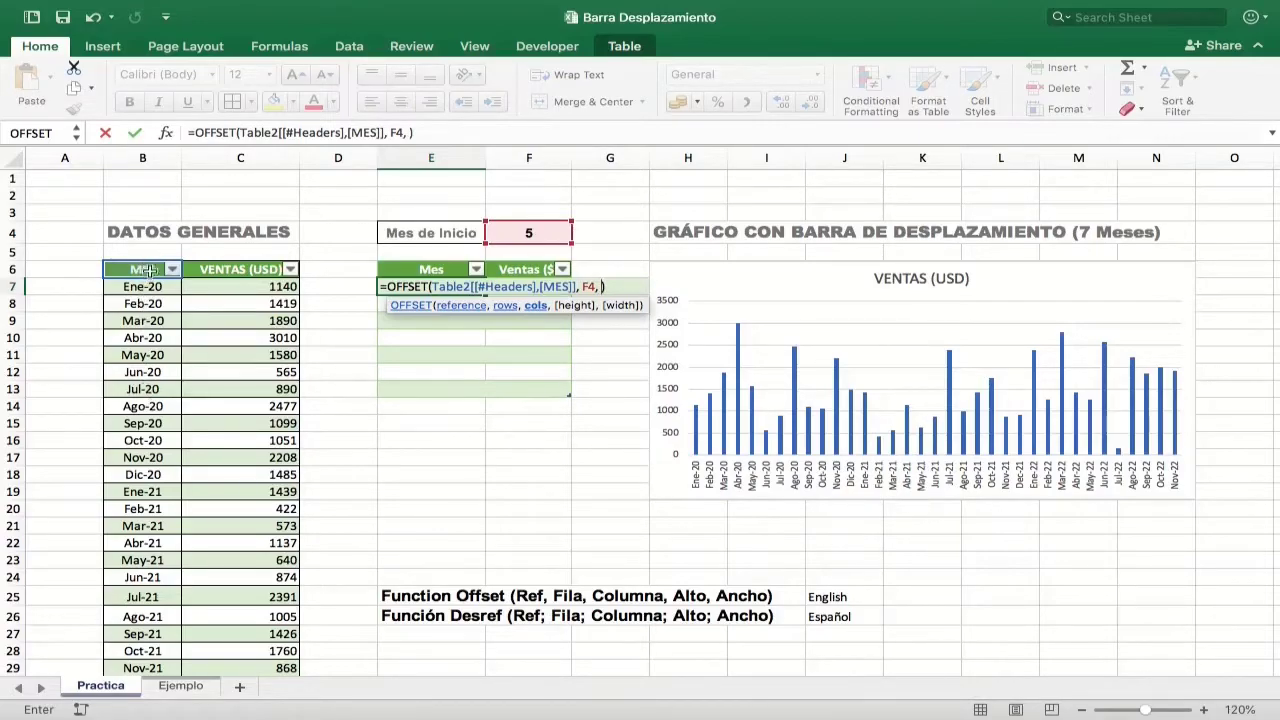
pyautogui.write(',')
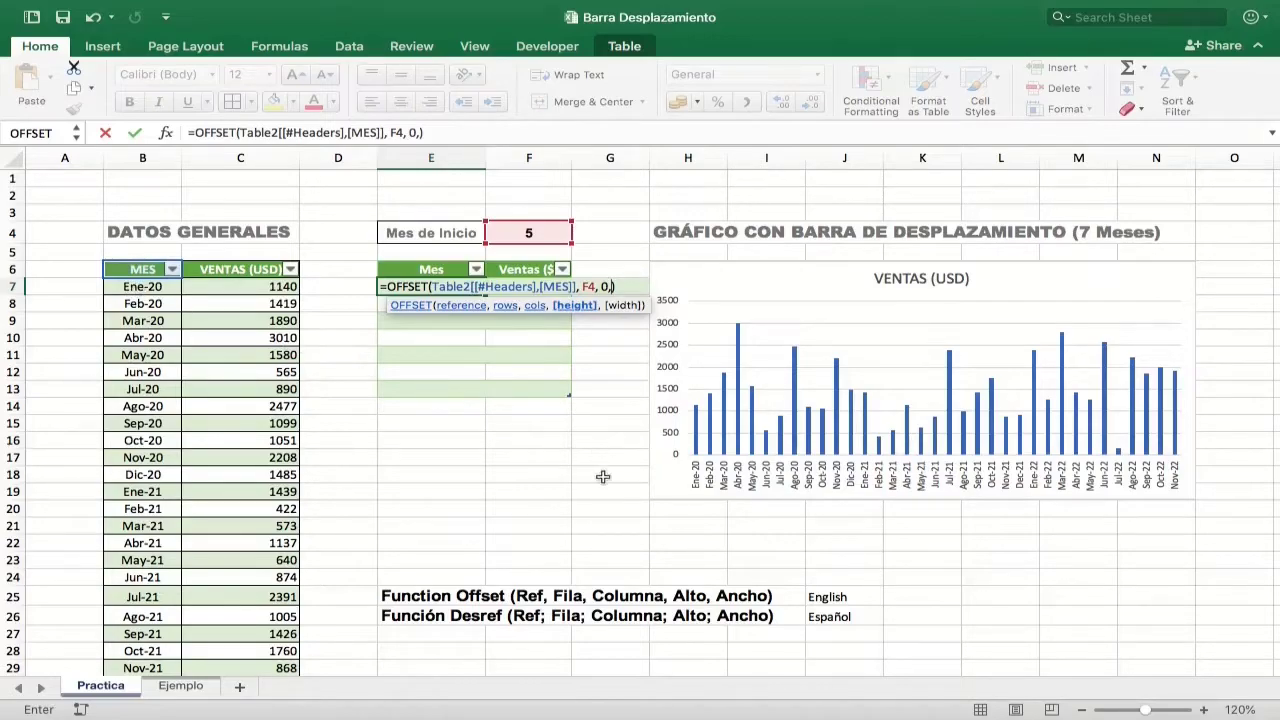
pyautogui.write(',1,1')
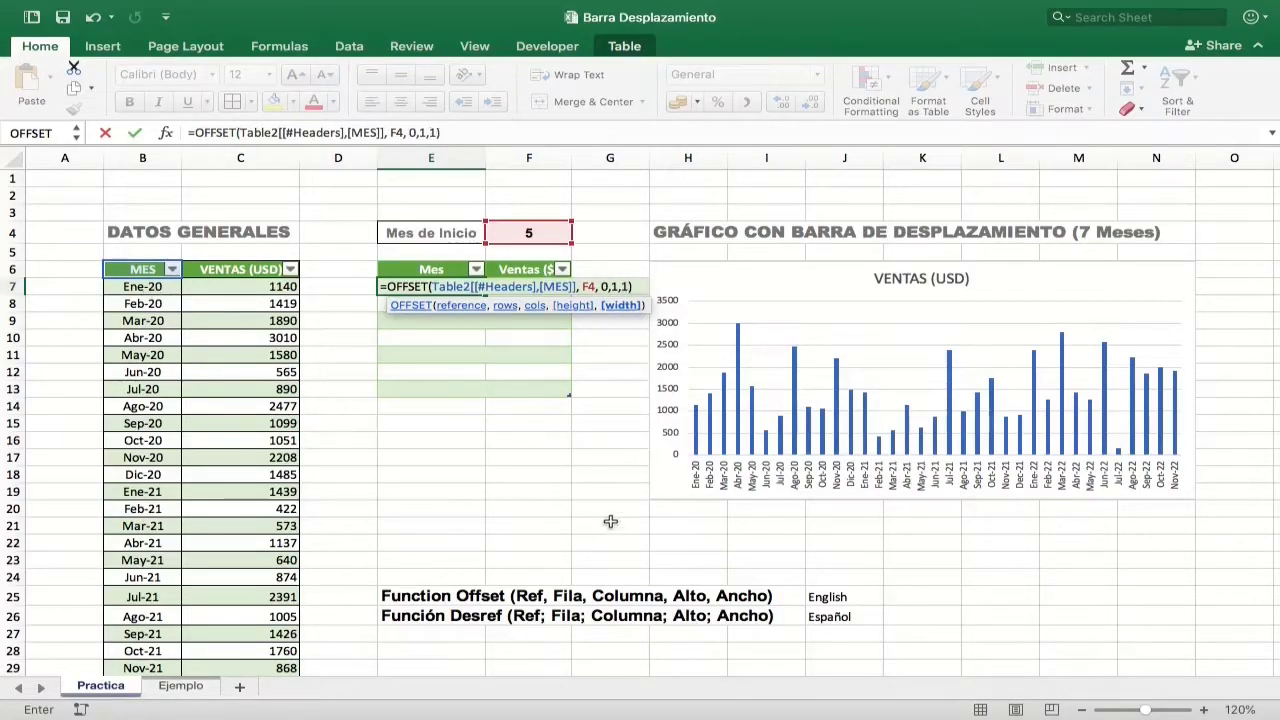
pyautogui.press('Return')
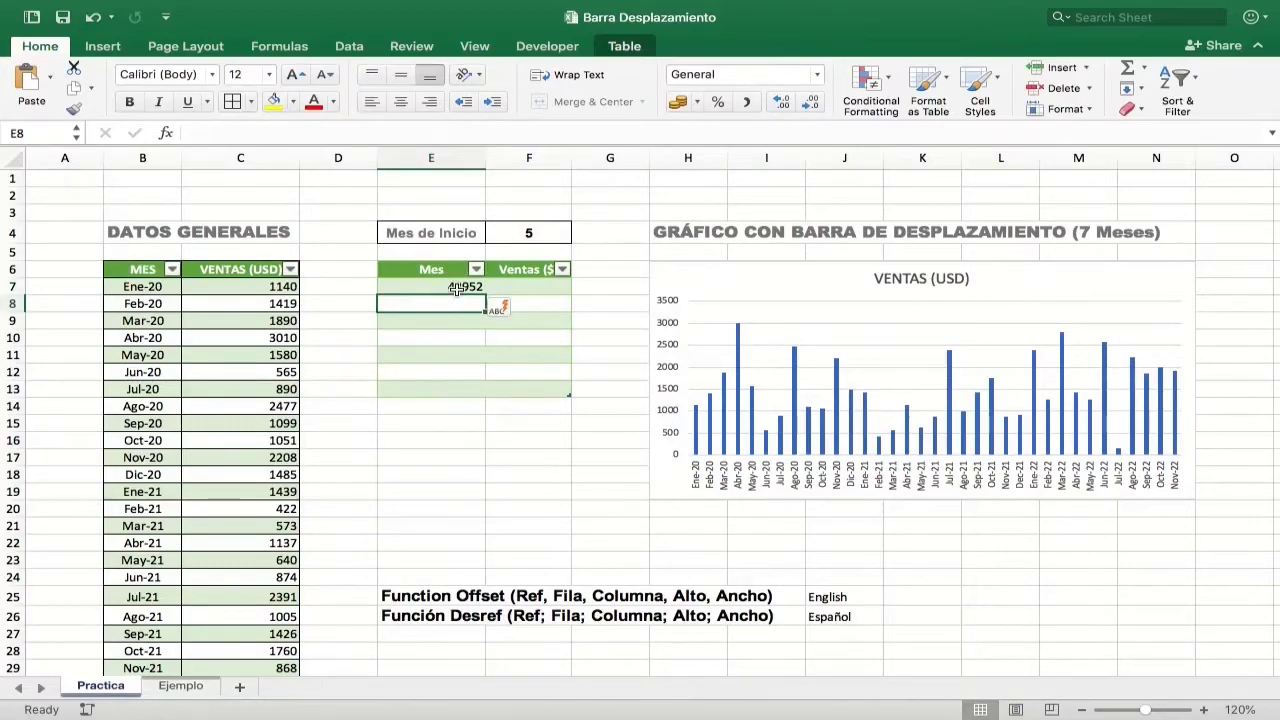
# Step: Overwrite all cells in the Mes column with the OFFSET formula from E7
pyautogui.click(455, 288)
pyautogui.click(515, 308)
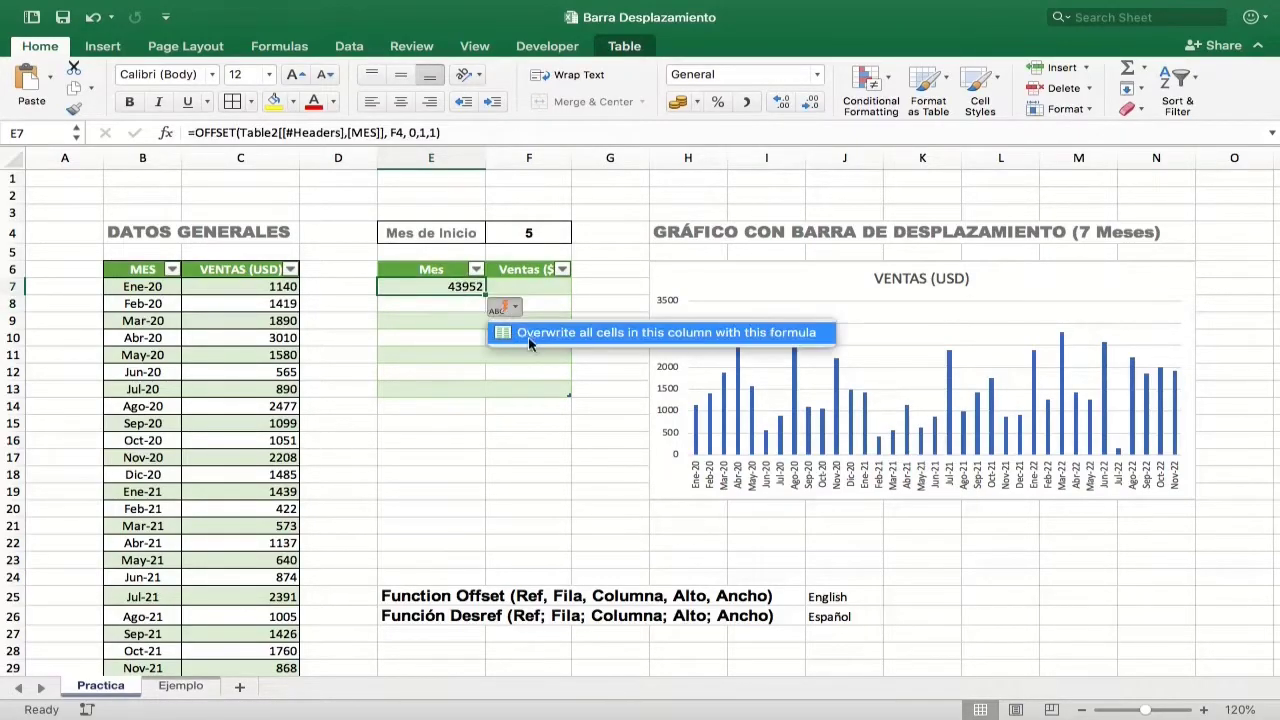
pyautogui.click(530, 334)
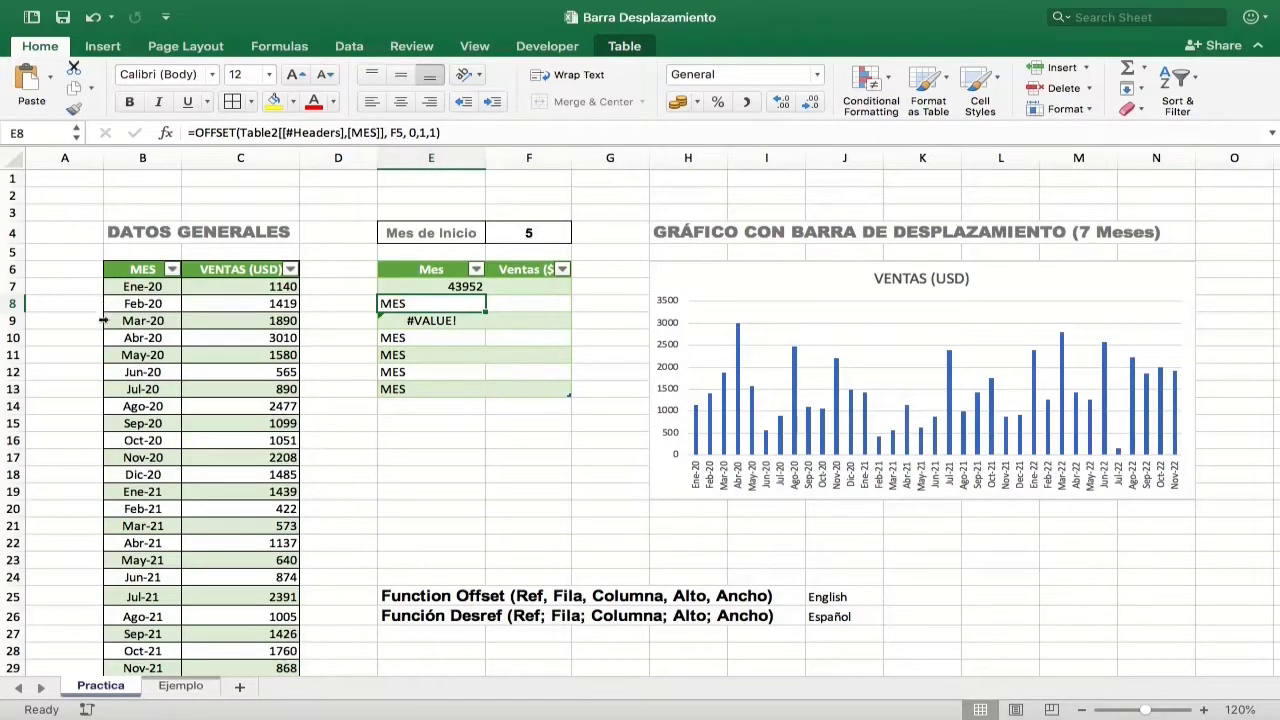
# Step: Change the OFFSET rows argument to F4+1 in cell E8 and to F4+2 in cell E9
pyautogui.click(401, 133)
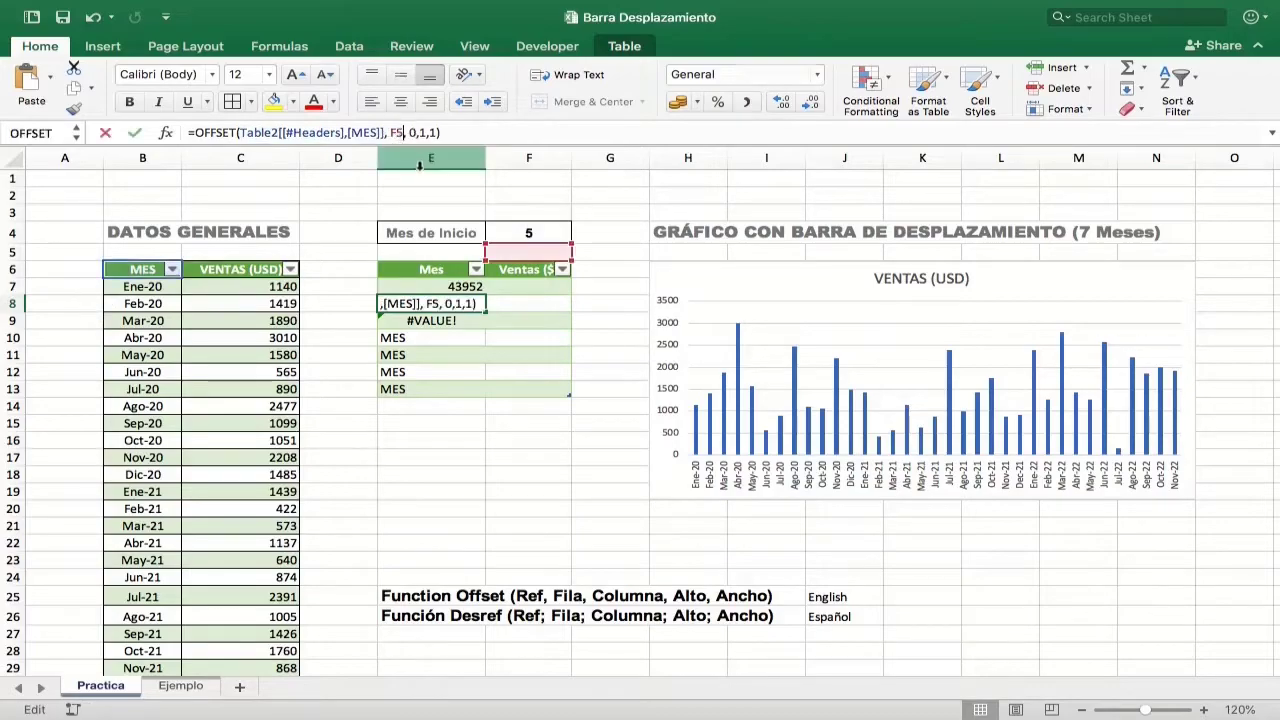
pyautogui.press('BackSpace')
pyautogui.write('4+1')
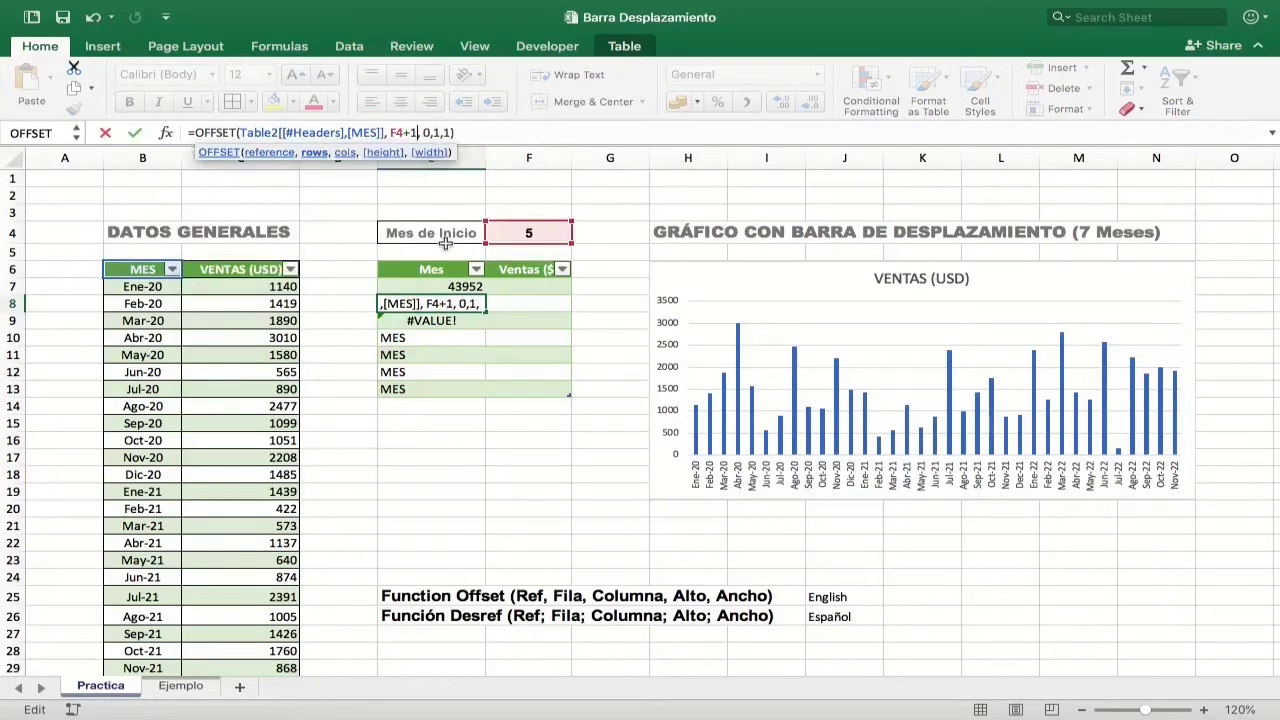
pyautogui.press('Return')
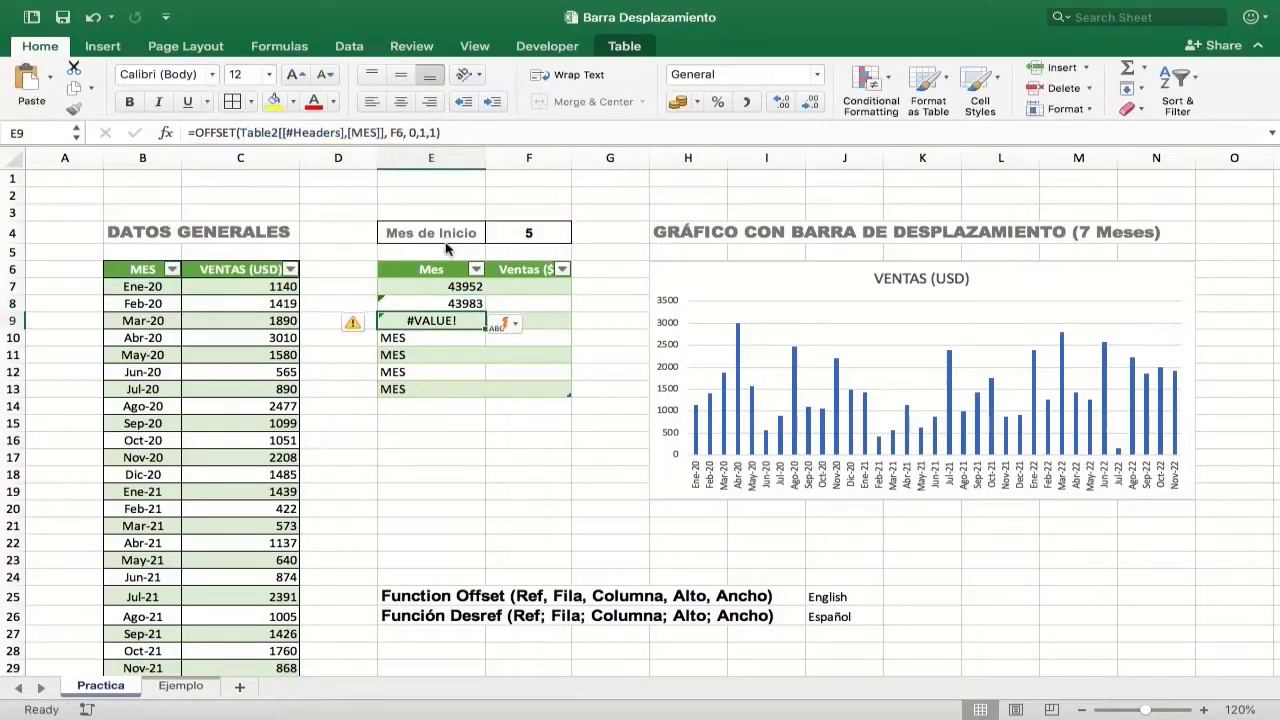
pyautogui.click(405, 133)
pyautogui.press('BackSpace')
pyautogui.write('4+2')
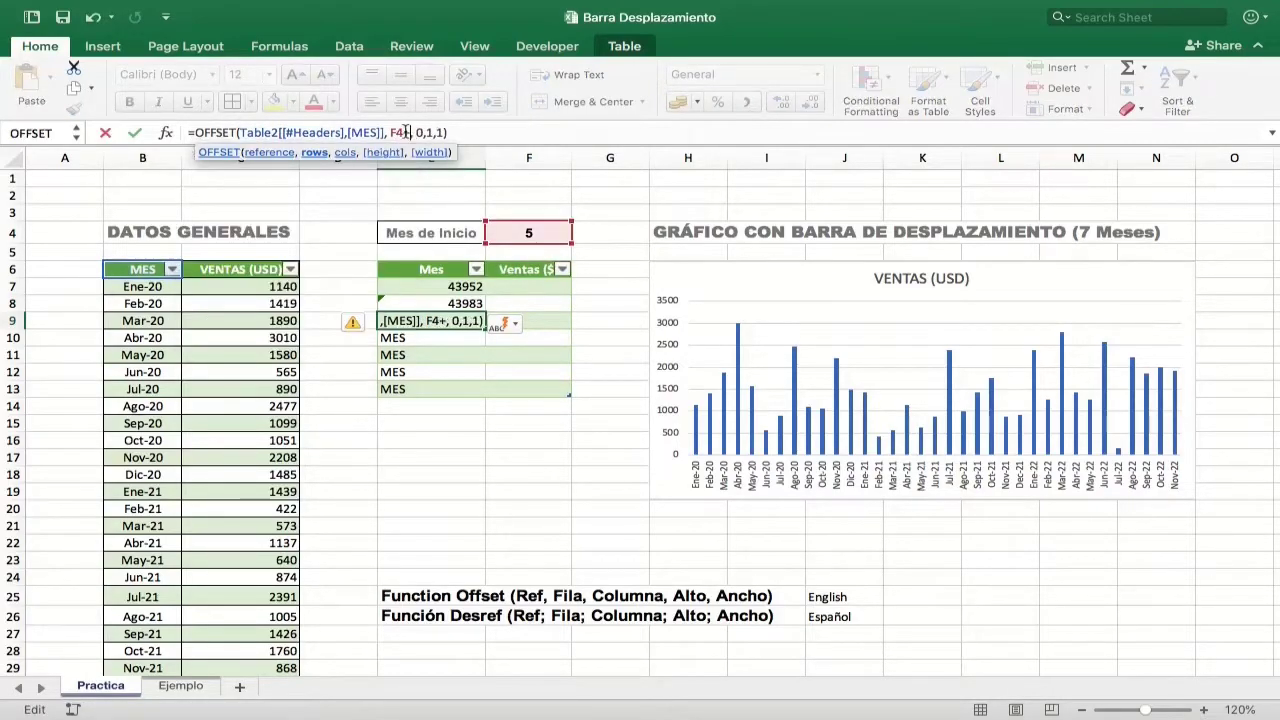
pyautogui.press('Return')
# Step: Change the OFFSET rows argument to F4+3 in cell E10 and to F4+4 in cell E11
pyautogui.click(405, 133)
pyautogui.press('BackSpace')
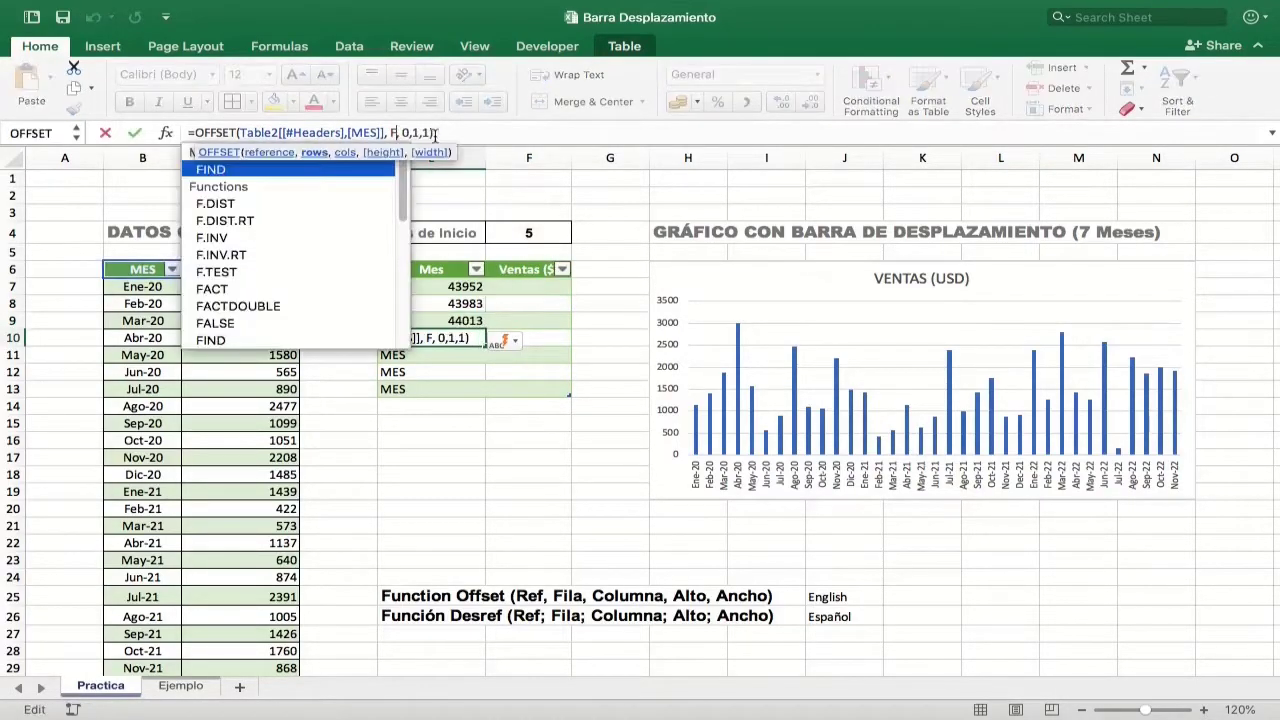
pyautogui.write('4+3')
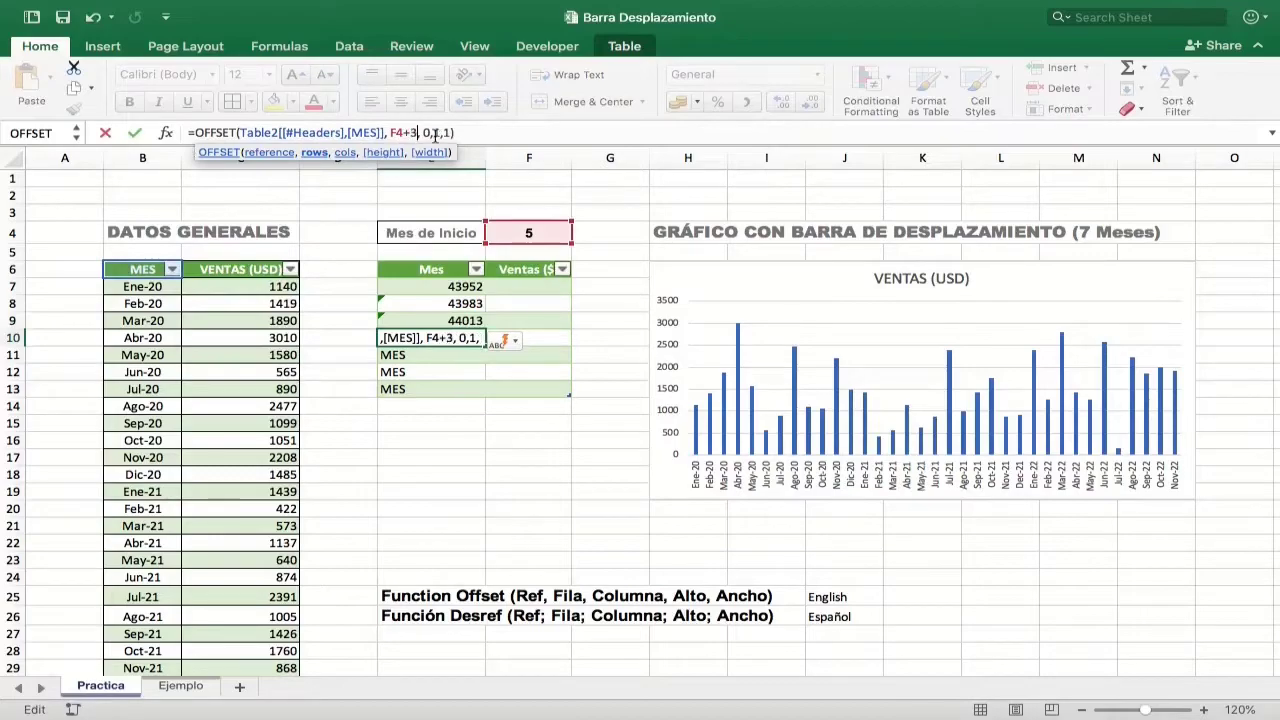
pyautogui.press('Return')
pyautogui.click(398, 133)
pyautogui.press('BackSpace')
pyautogui.write('4+4')
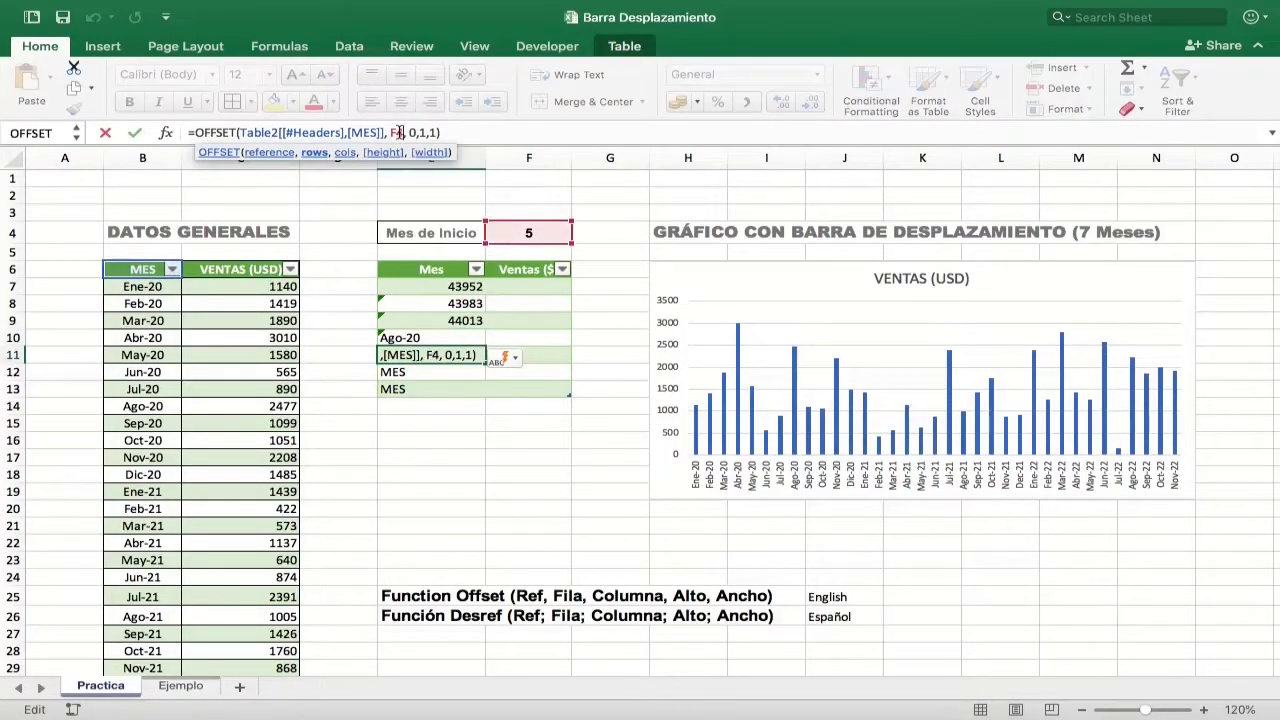
pyautogui.press('Return')
# Step: Change the OFFSET rows argument to F4+5 in cell E12 and to F4+6 in cell E13
pyautogui.click(416, 133)
pyautogui.press('BackSpace')
pyautogui.write('5, 0,1,1)')
pyautogui.press('Return')
pyautogui.click(412, 133)
pyautogui.press('BackSpace')
pyautogui.write('6, 0,1,1)')
pyautogui.press('Return')
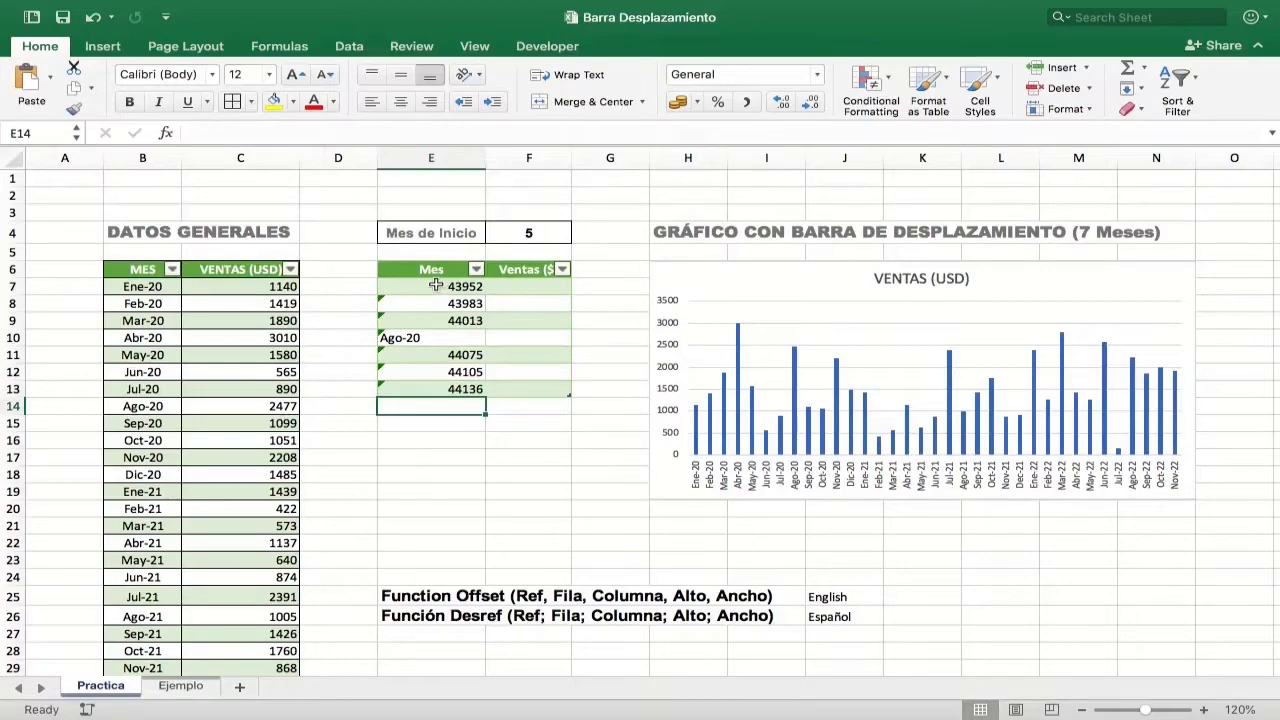
# Step: Apply the custom number format mmm-yy to the months in E7:E13 and centre them horizontally
pyautogui.click(445, 285)
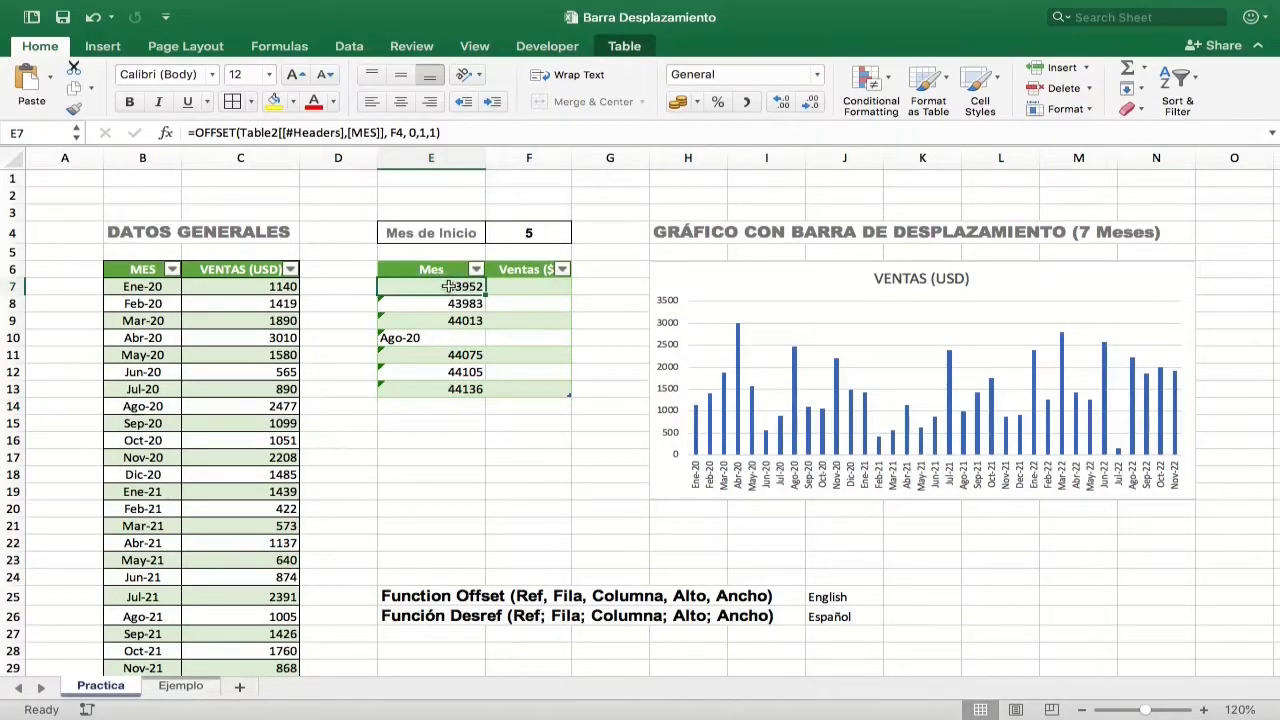
pyautogui.moveTo(447, 286); pyautogui.dragTo(446, 387)
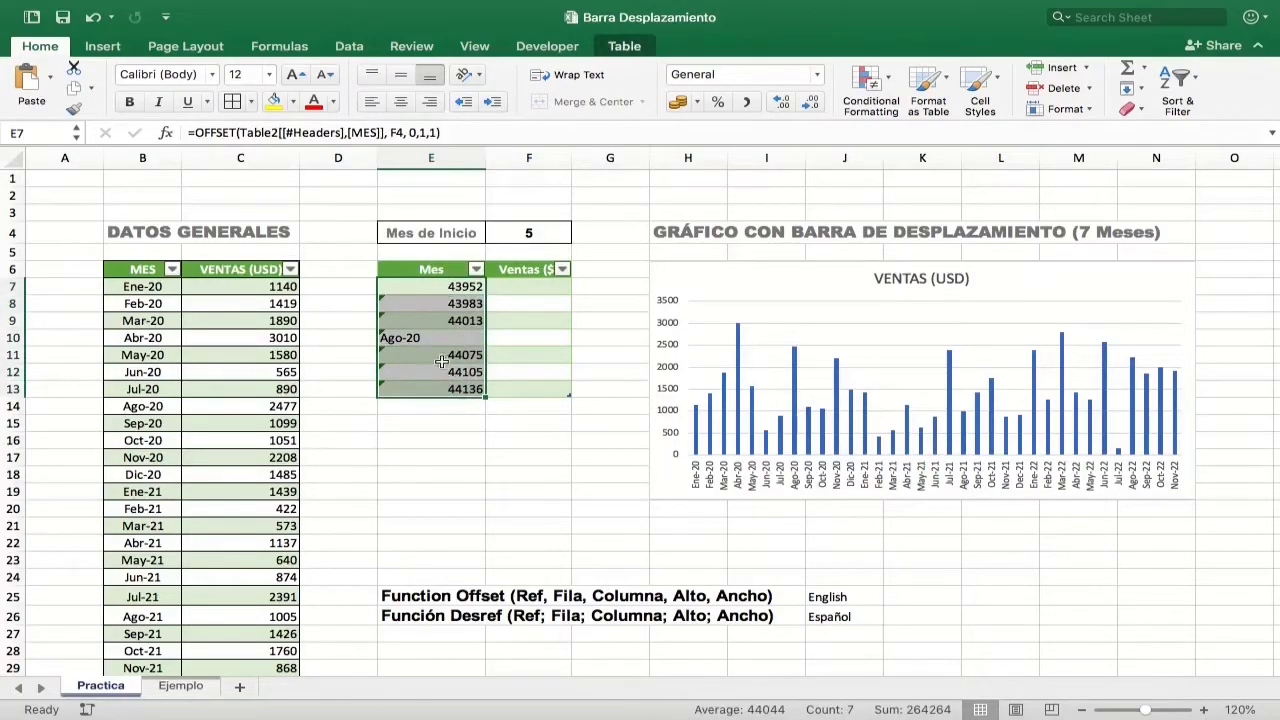
pyautogui.click(817, 74)
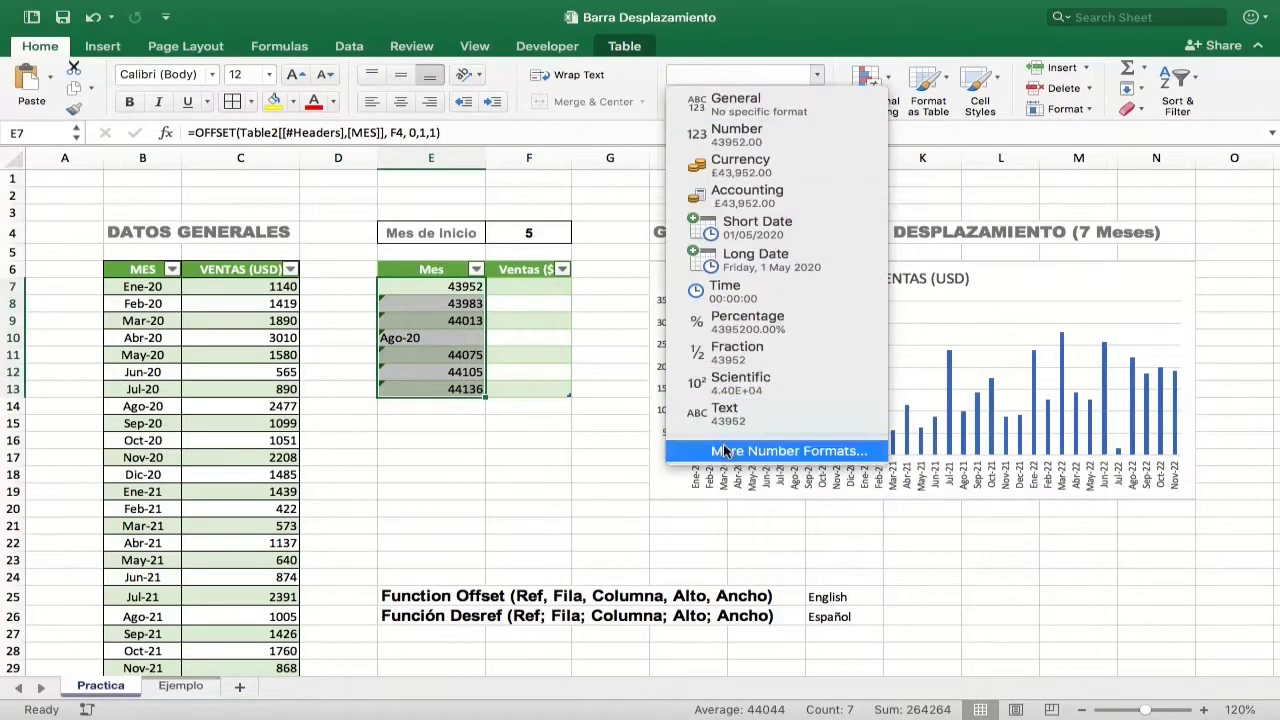
pyautogui.click(725, 451)
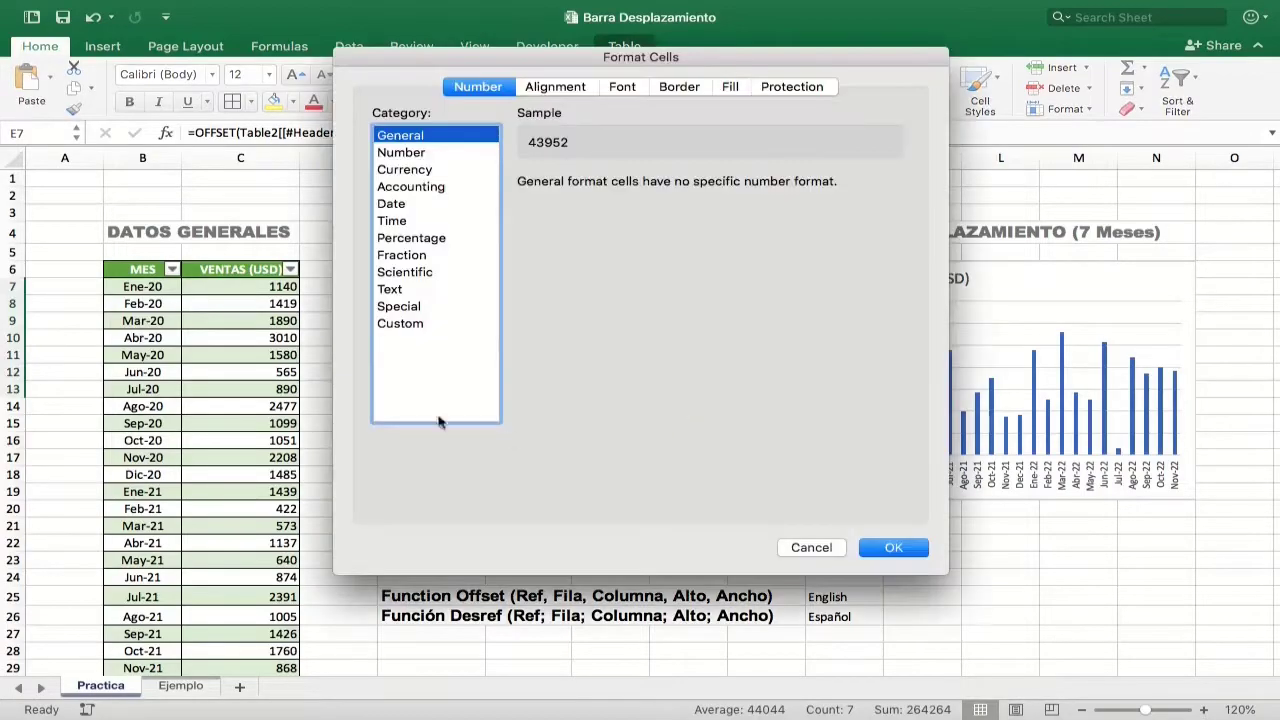
pyautogui.click(400, 324)
pyautogui.scroll(-5, 628, 321)
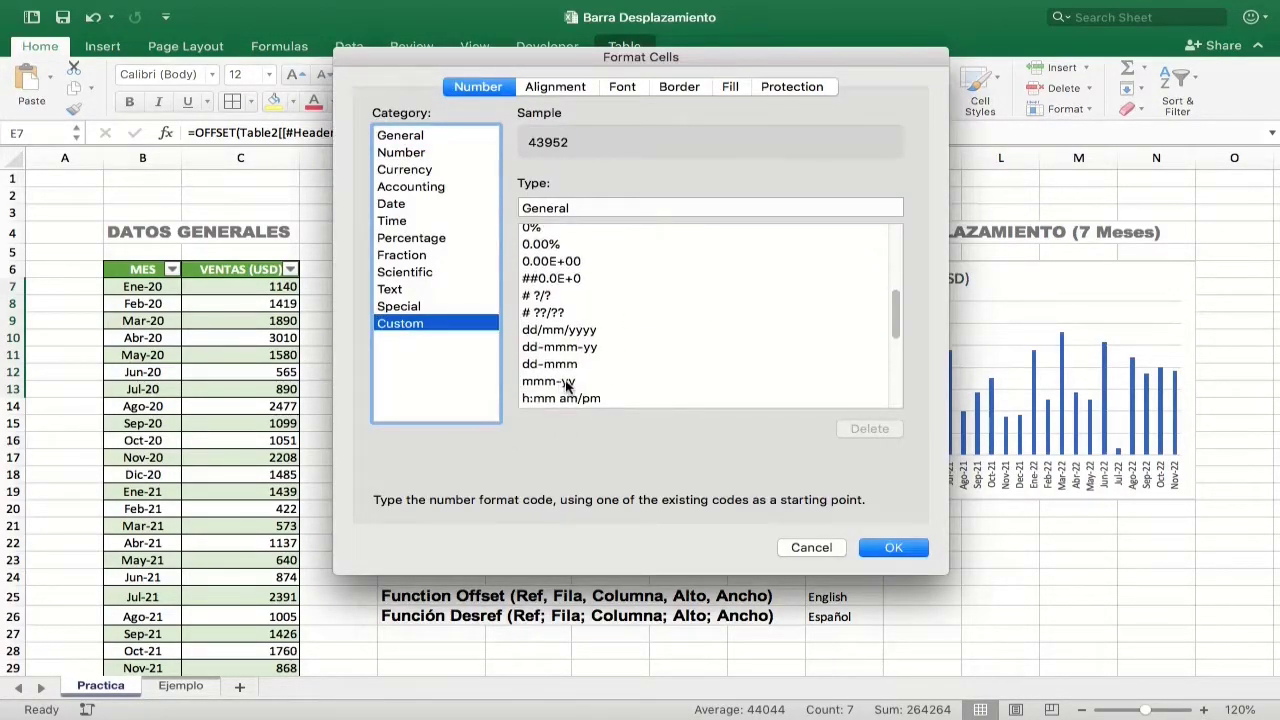
pyautogui.click(566, 383)
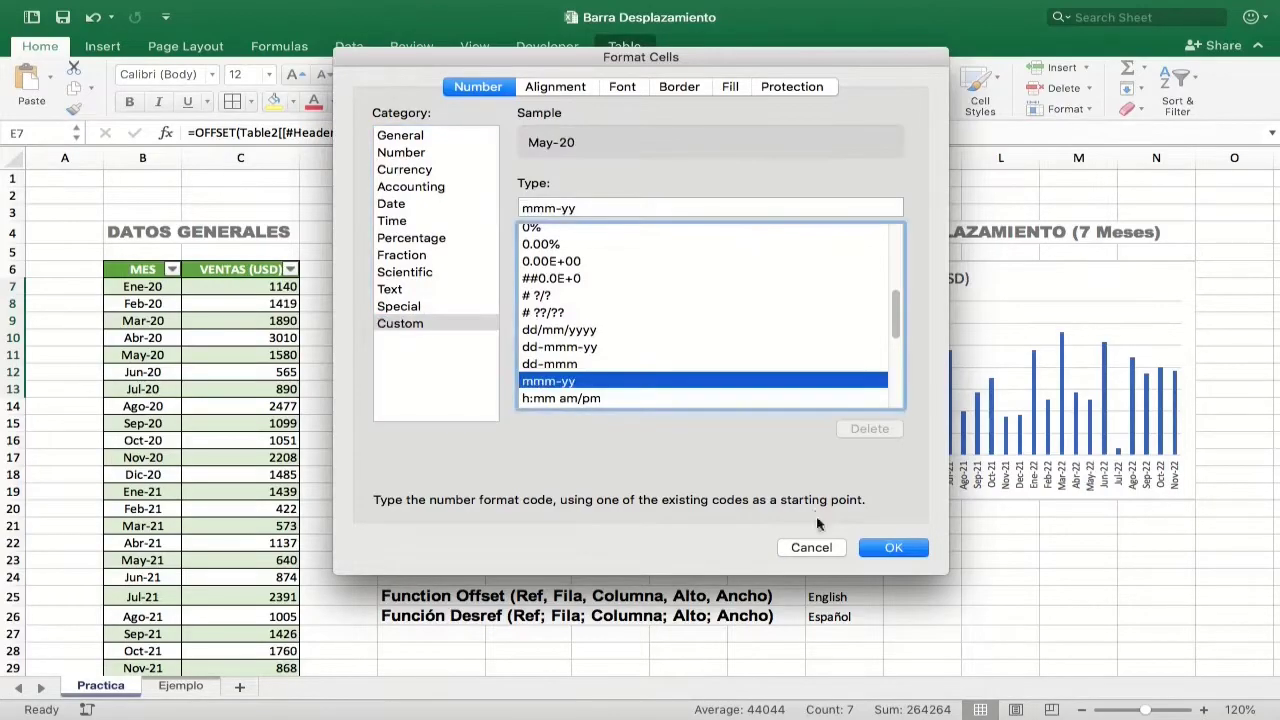
pyautogui.click(876, 550)
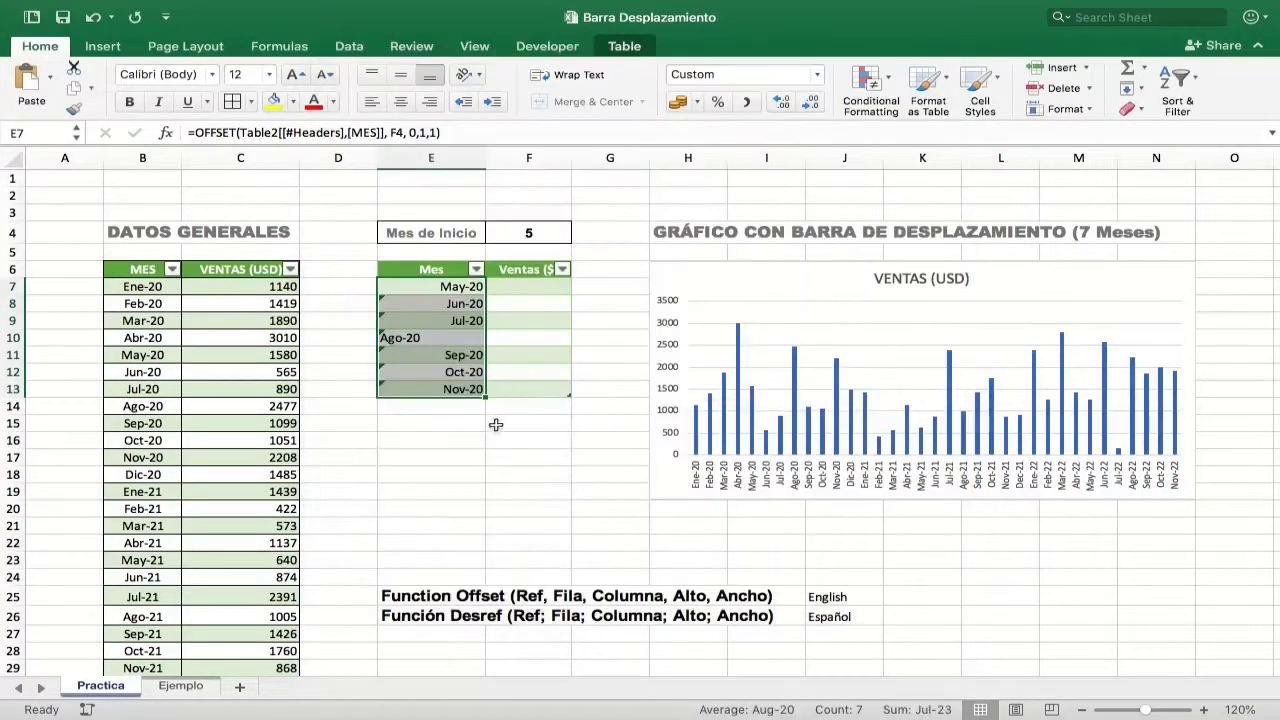
pyautogui.click(403, 103)
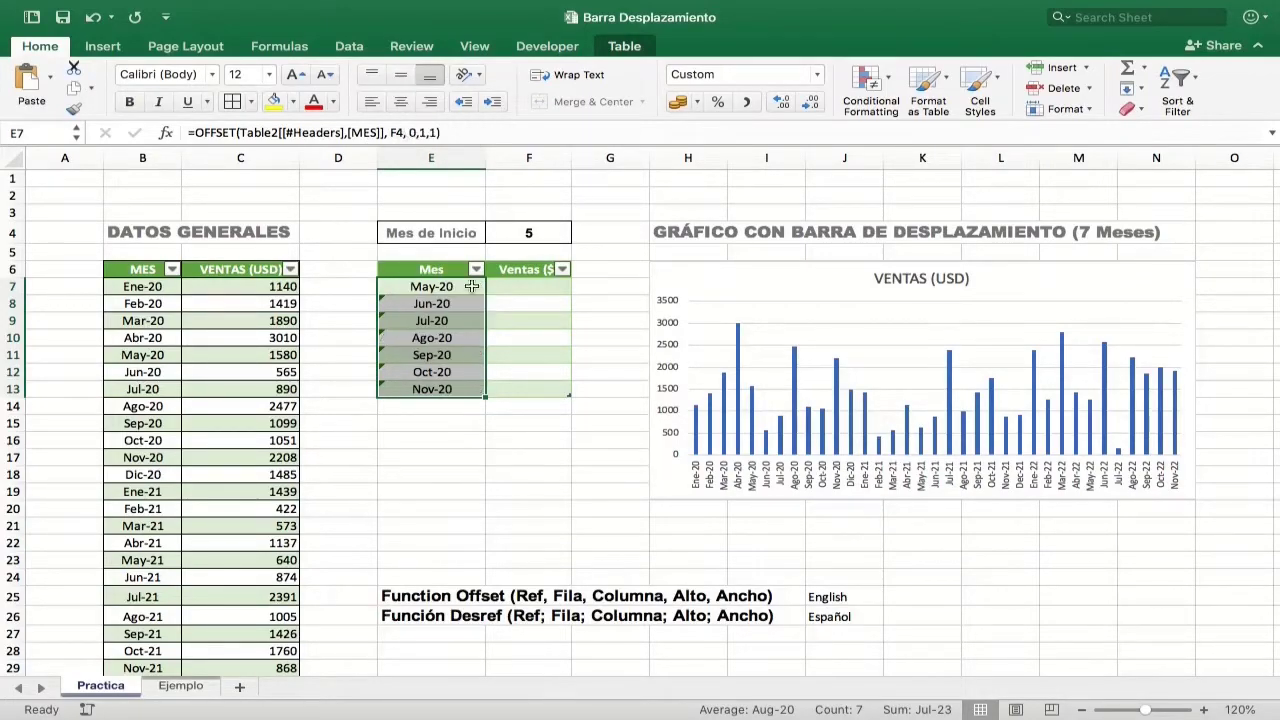
# Step: Enter =OFFSET(Table2[[#Headers],[VENTAS (USD)]],F4,0,1,1) in F7 and fill the whole Ventas ($) column with the formula
pyautogui.click(182, 686)
pyautogui.click(108, 686)
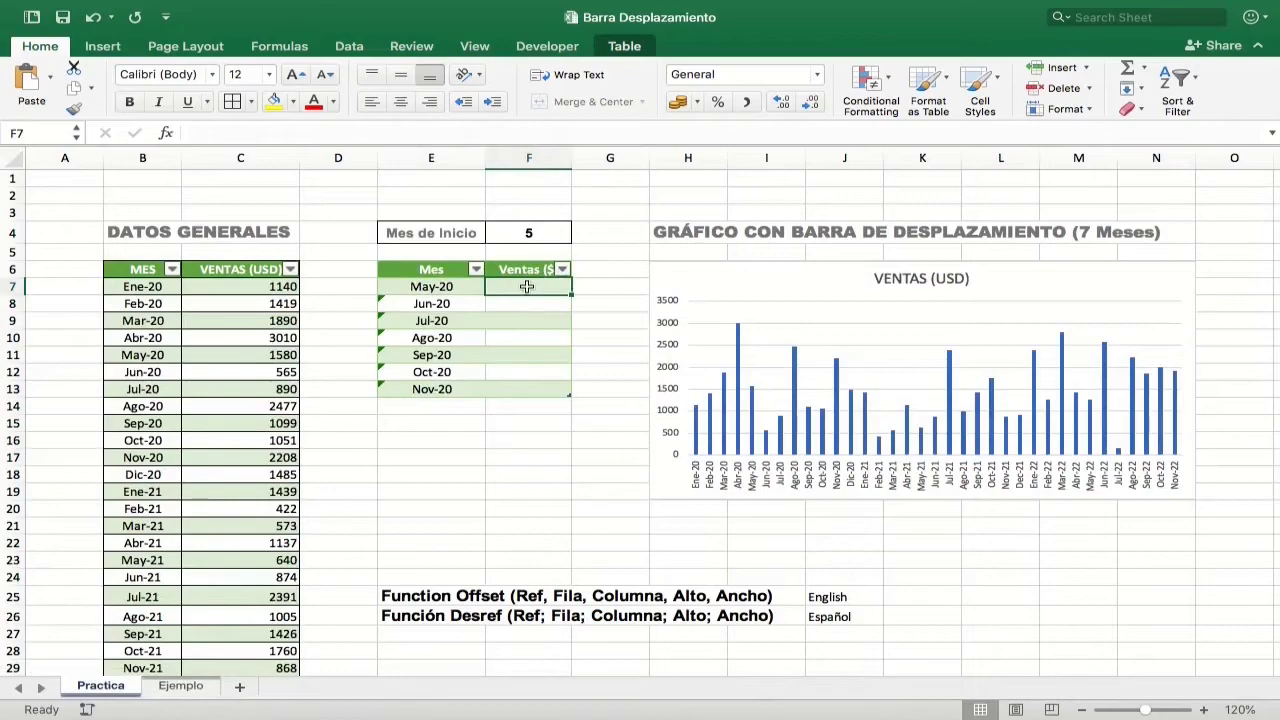
pyautogui.write('=off')
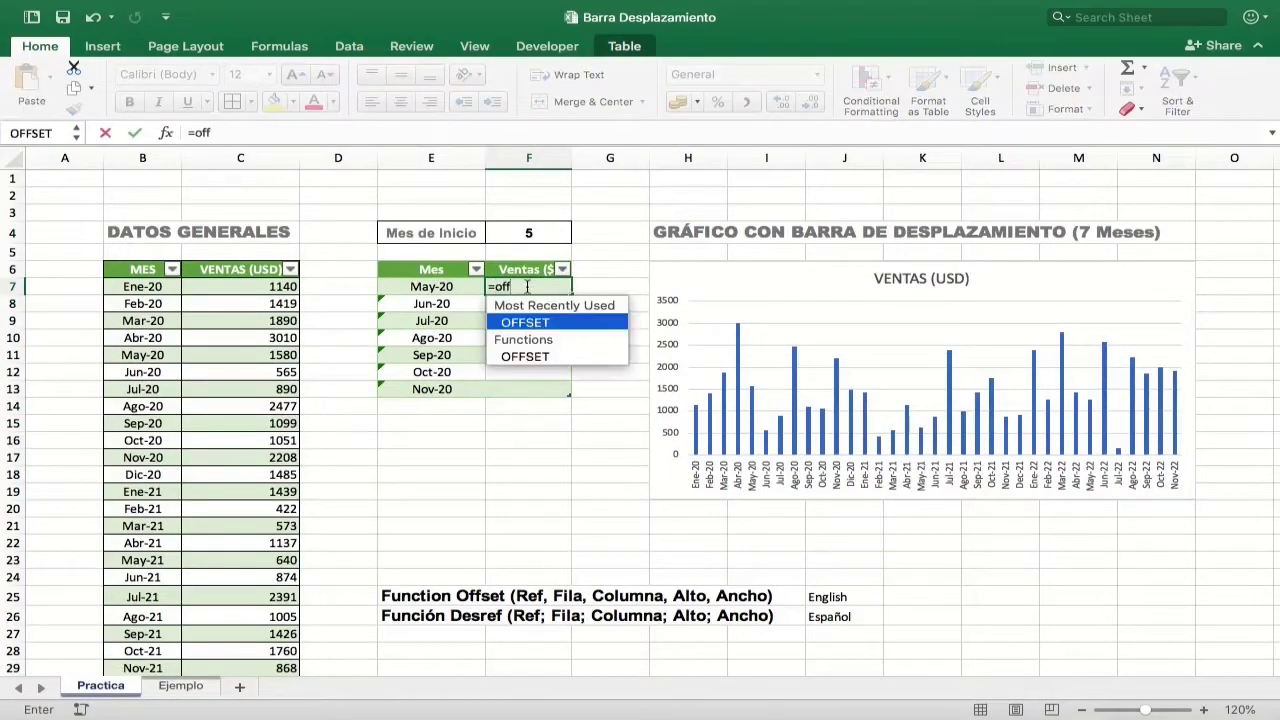
pyautogui.press('Tab')
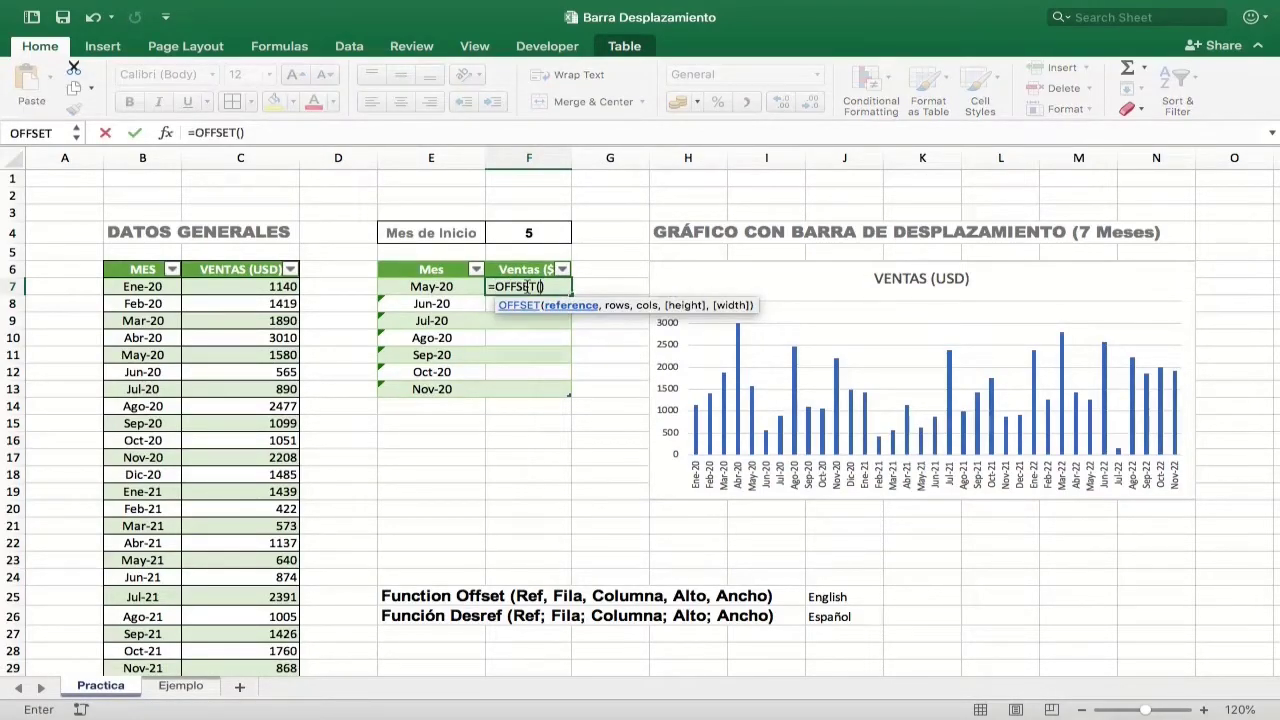
pyautogui.click(251, 270)
pyautogui.write(',[VENTAS (USD')
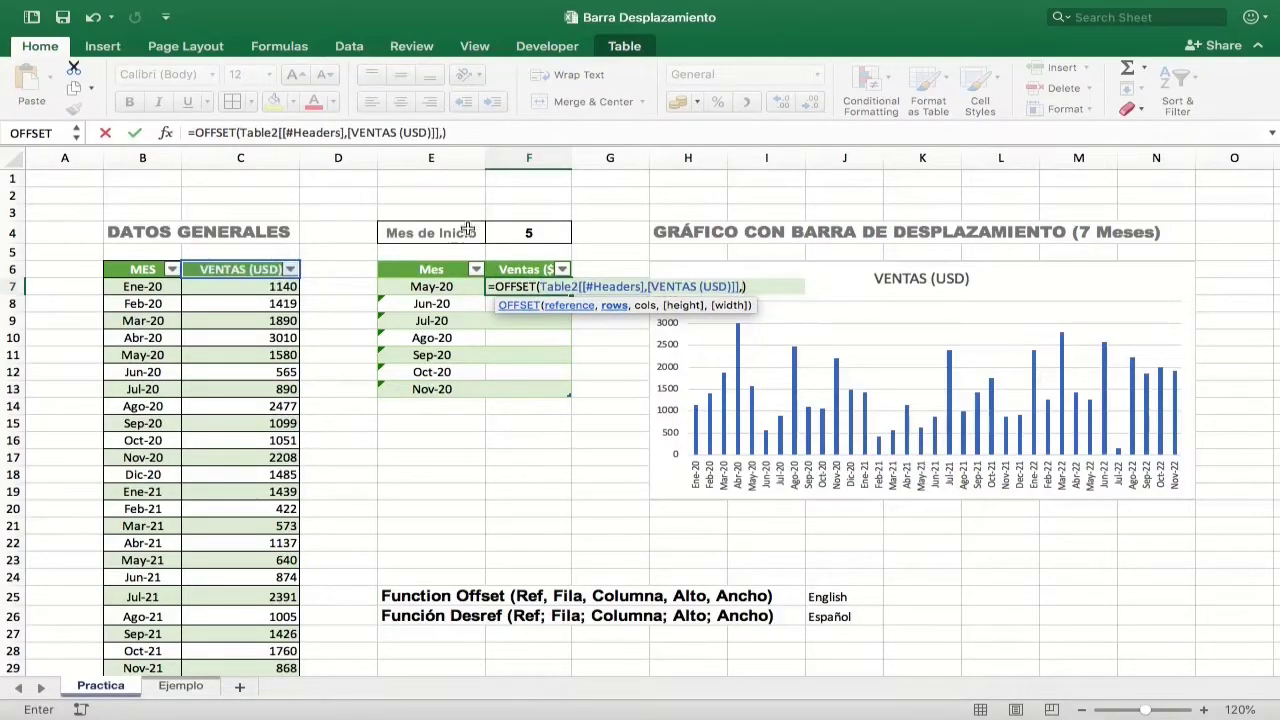
pyautogui.click(534, 232)
pyautogui.write(',0')
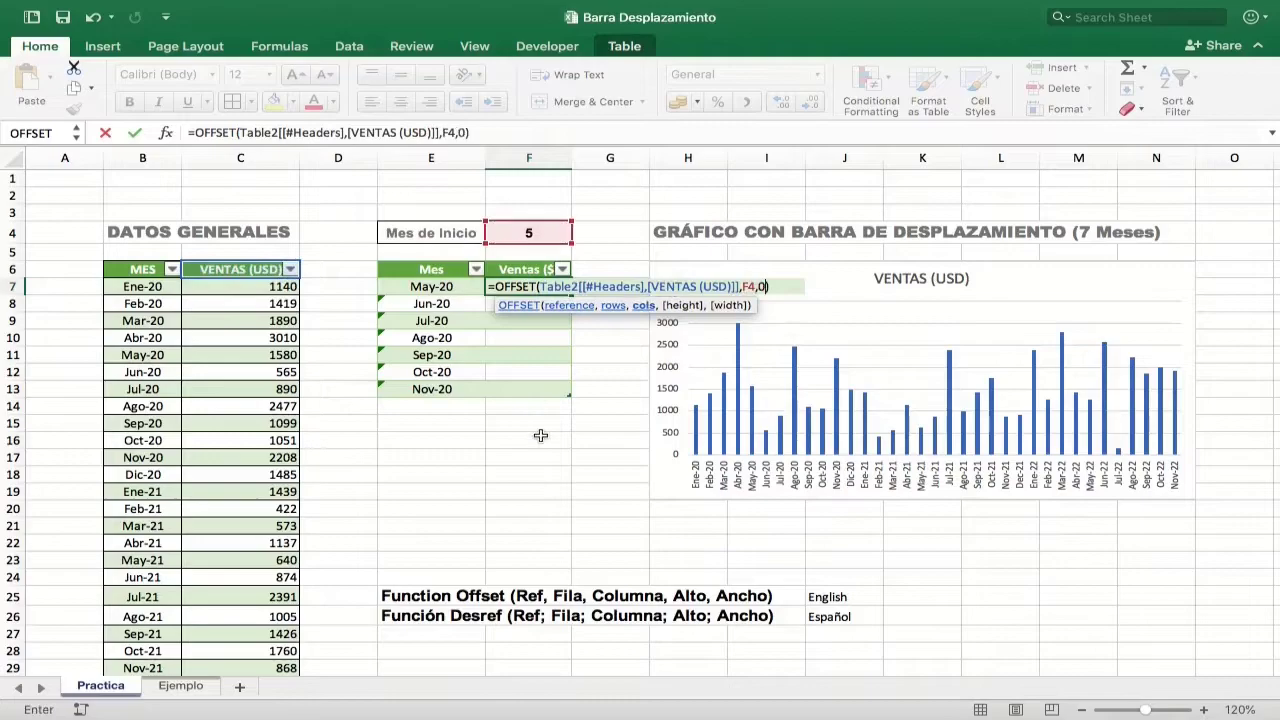
pyautogui.write(',')
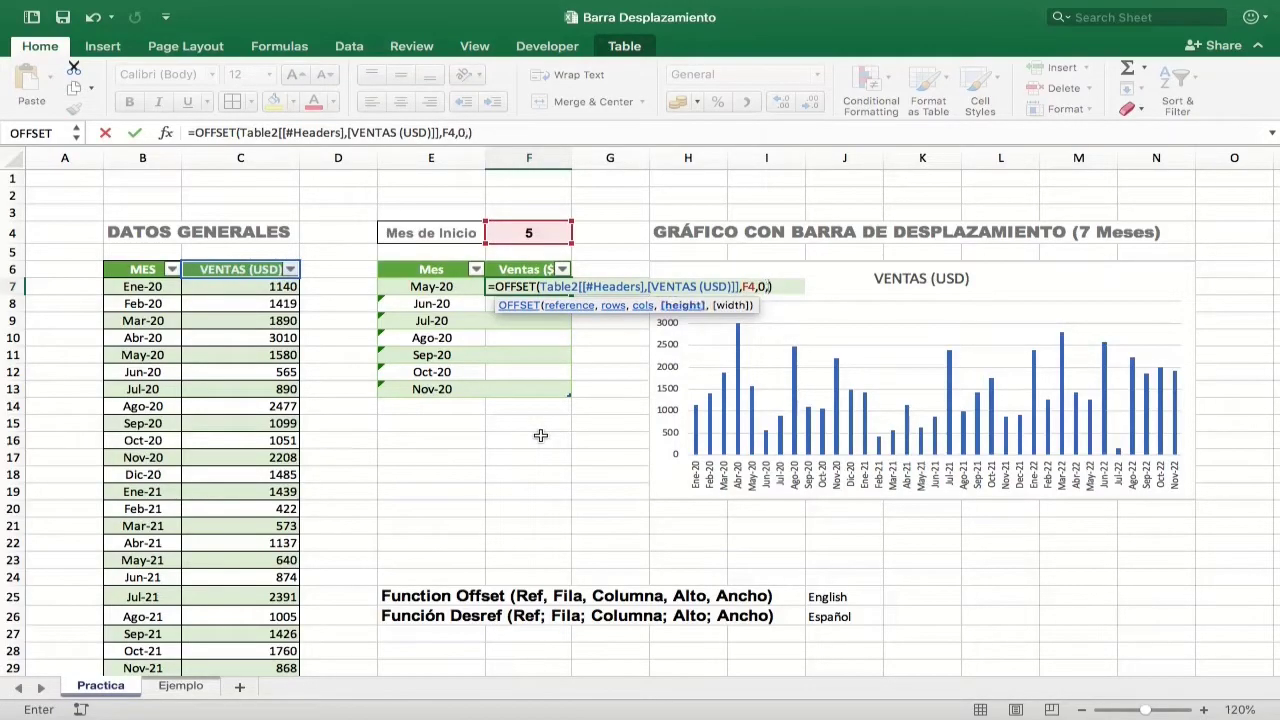
pyautogui.write('1,1')
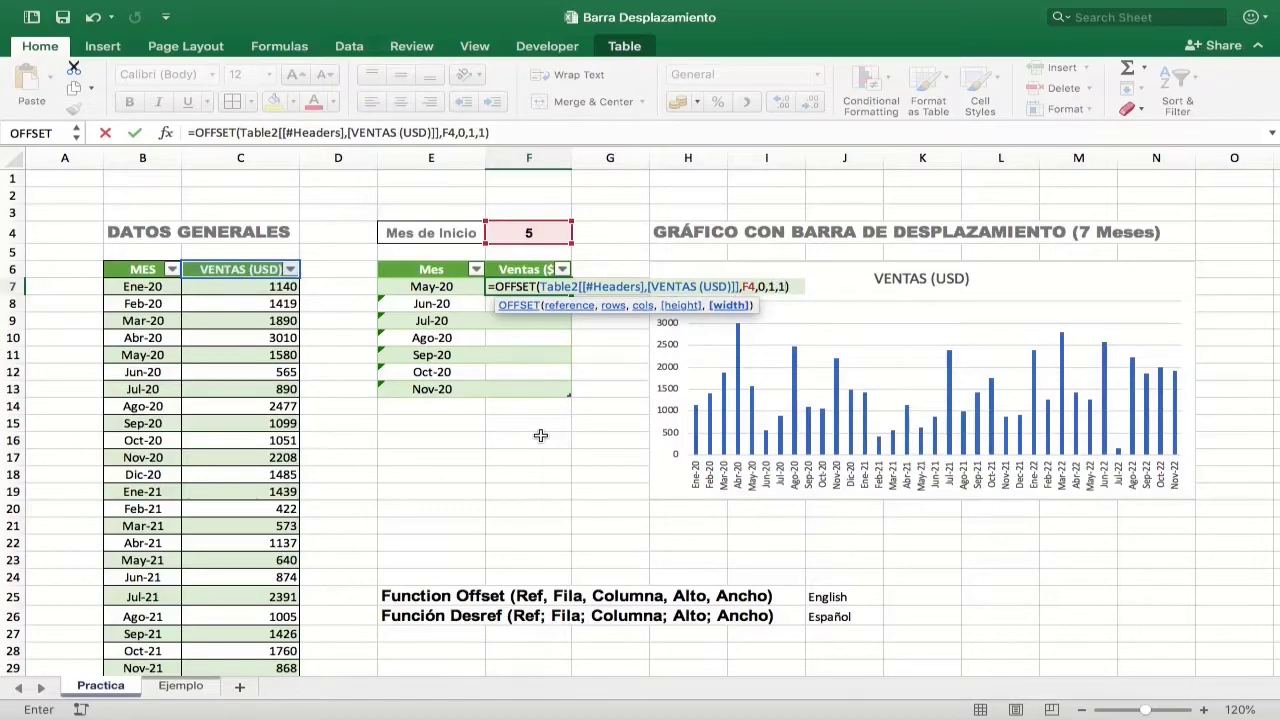
pyautogui.press('Return')
pyautogui.click(591, 307)
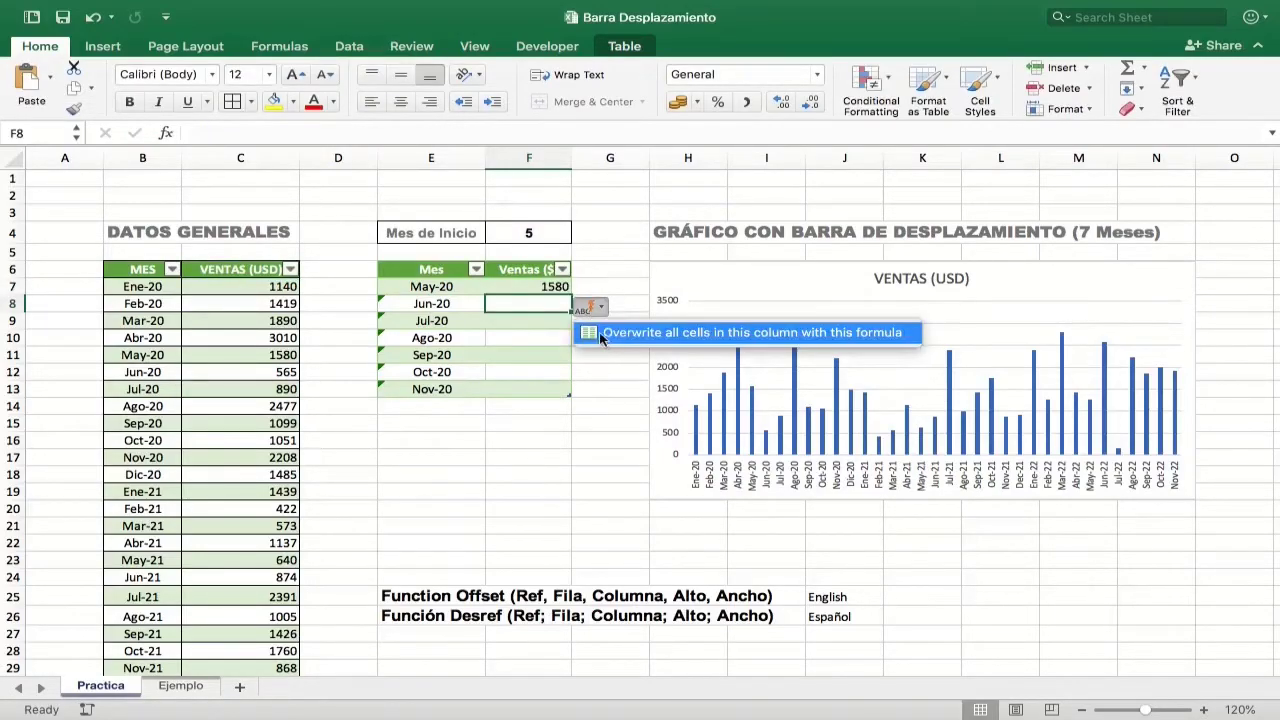
pyautogui.click(599, 332)
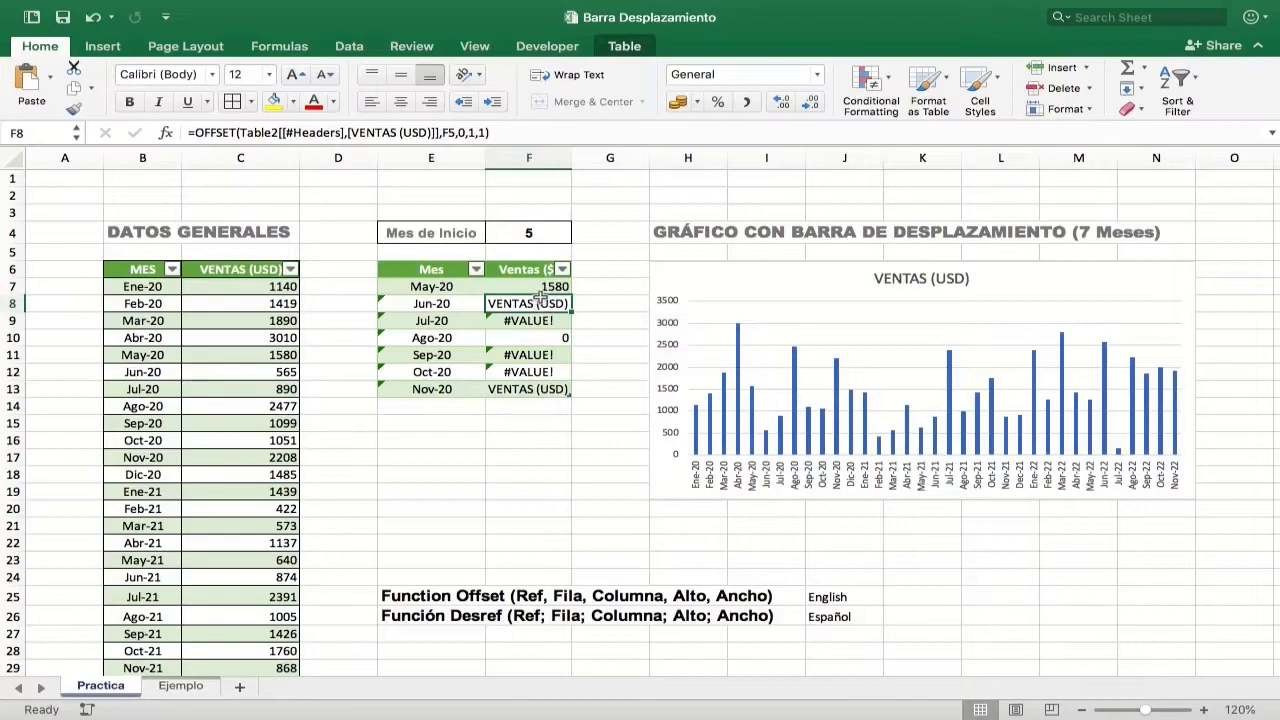
# Step: Change the OFFSET rows argument to F4+1 in cell F8 and to F4+2 in cell F9
pyautogui.click(426, 304)
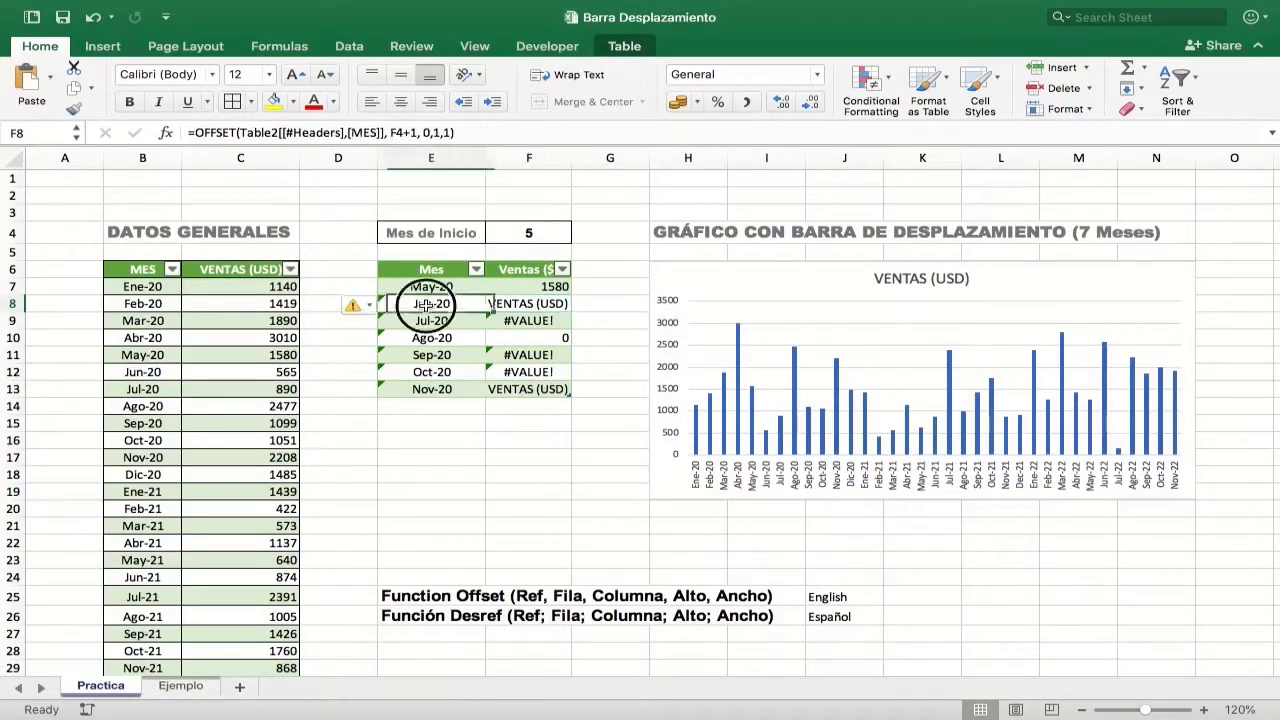
pyautogui.click(518, 303)
pyautogui.moveTo(456, 133); pyautogui.dragTo(448, 133)
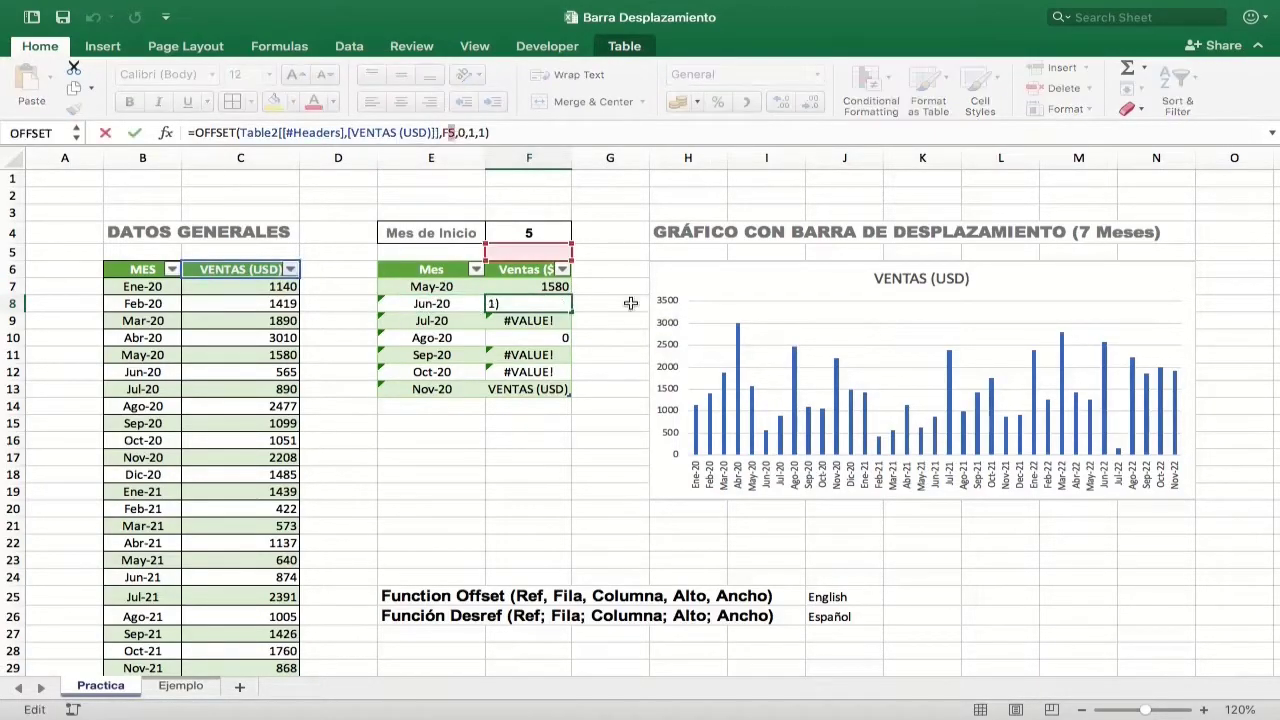
pyautogui.write('$')
pyautogui.press('Return')
pyautogui.click(452, 133)
pyautogui.write('4+2')
pyautogui.press('Return')
# Step: Change the OFFSET rows argument to F4+3 in cell F10 and to F4+4 in cell F11
pyautogui.write('4+')
pyautogui.moveTo(449, 133); pyautogui.dragTo(452, 133)
pyautogui.write('3')
pyautogui.press('Return')
pyautogui.write('4+4')
pyautogui.press('Return')
# Step: Change the OFFSET rows argument to F4+5 in cell F12 and to F4+6 in cell F13
pyautogui.write('4+5')
pyautogui.press('Return')
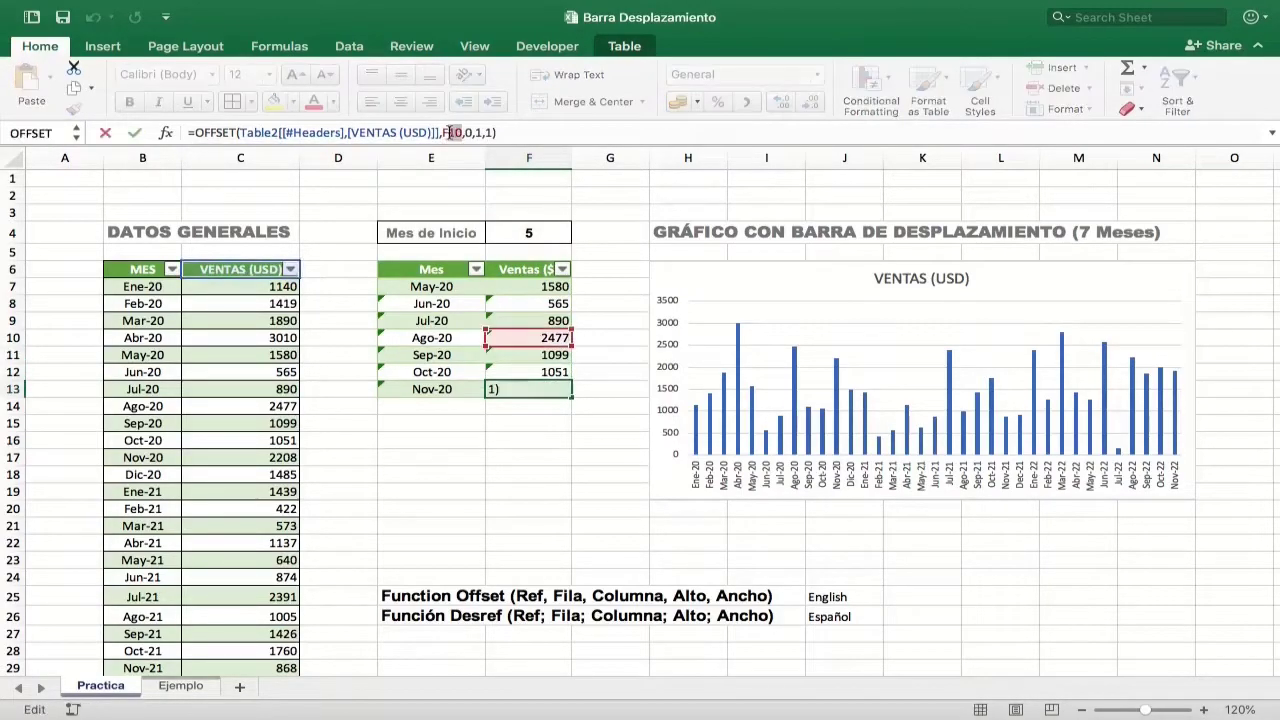
pyautogui.write('4+6')
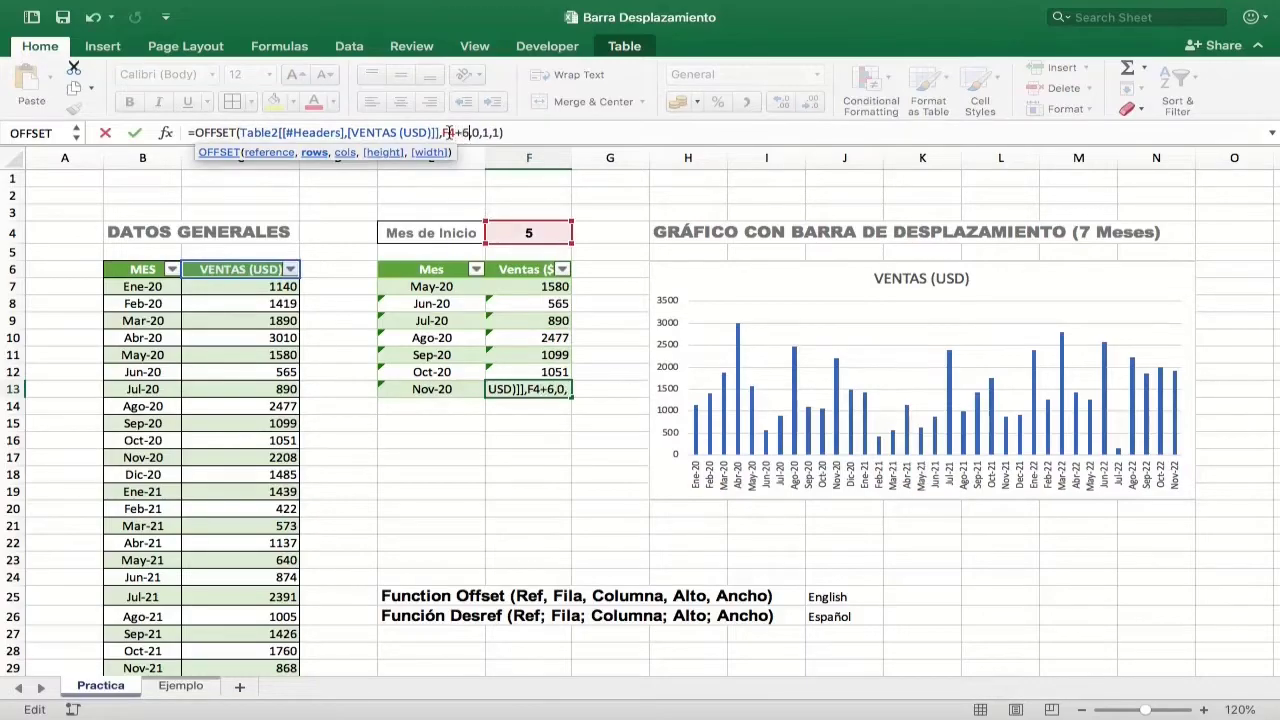
pyautogui.press('Return')
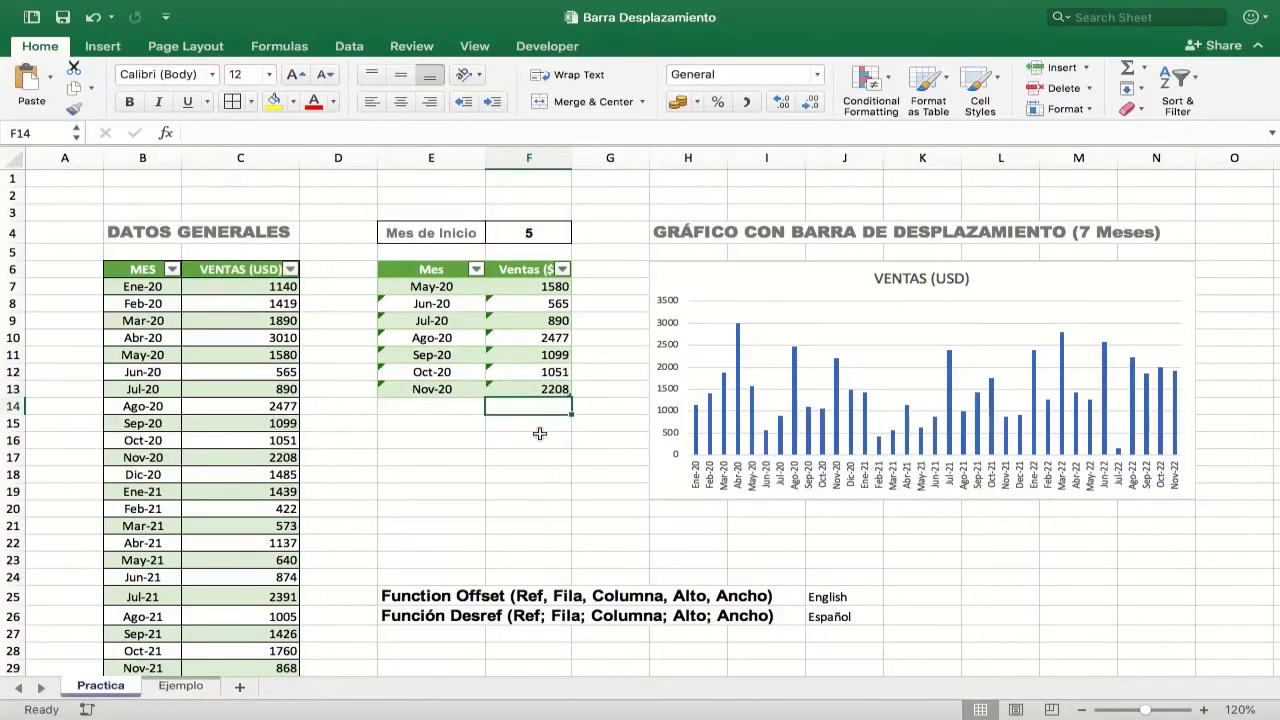
# Step: Format the sales amounts in F7:F13 with the comma style and no decimals
pyautogui.click(535, 287)
pyautogui.moveTo(530, 310); pyautogui.dragTo(520, 389)
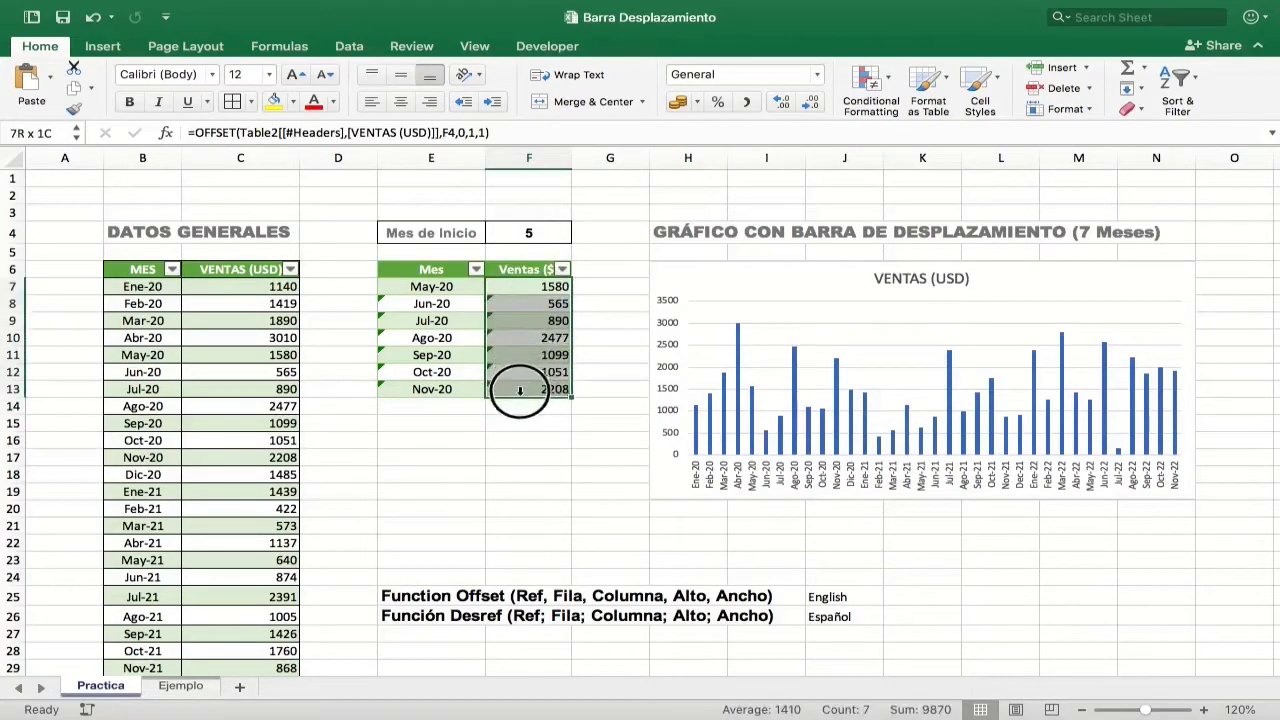
pyautogui.click(748, 104)
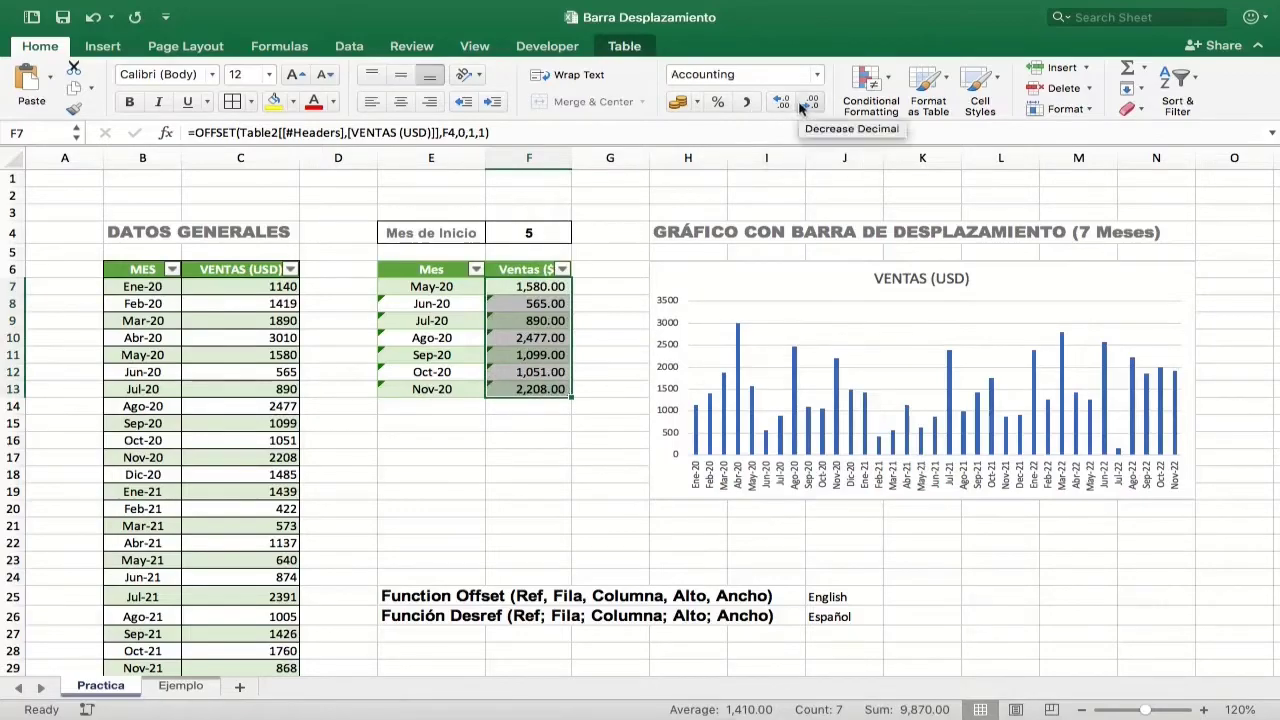
pyautogui.click(811, 104)
pyautogui.click(811, 104)
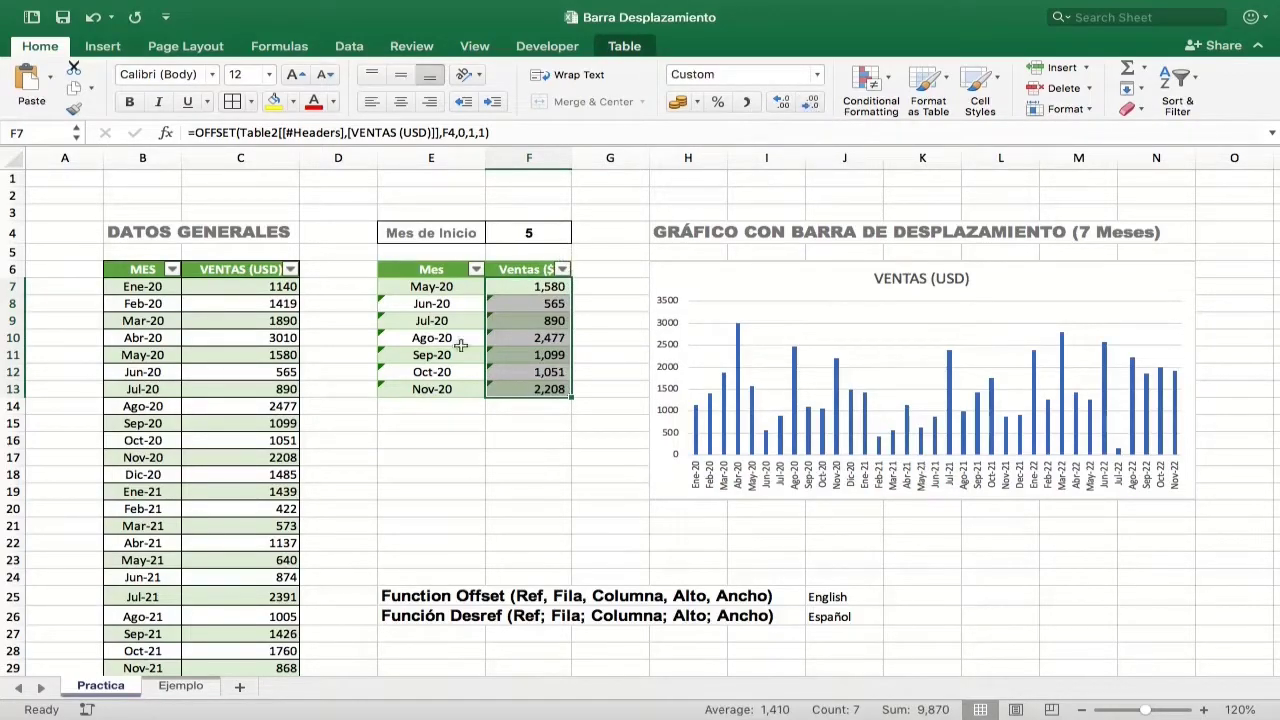
# Step: Format all amounts in the VENTAS (USD) column of DATOS GENERALES with the comma style and no decimals
pyautogui.click(242, 263)
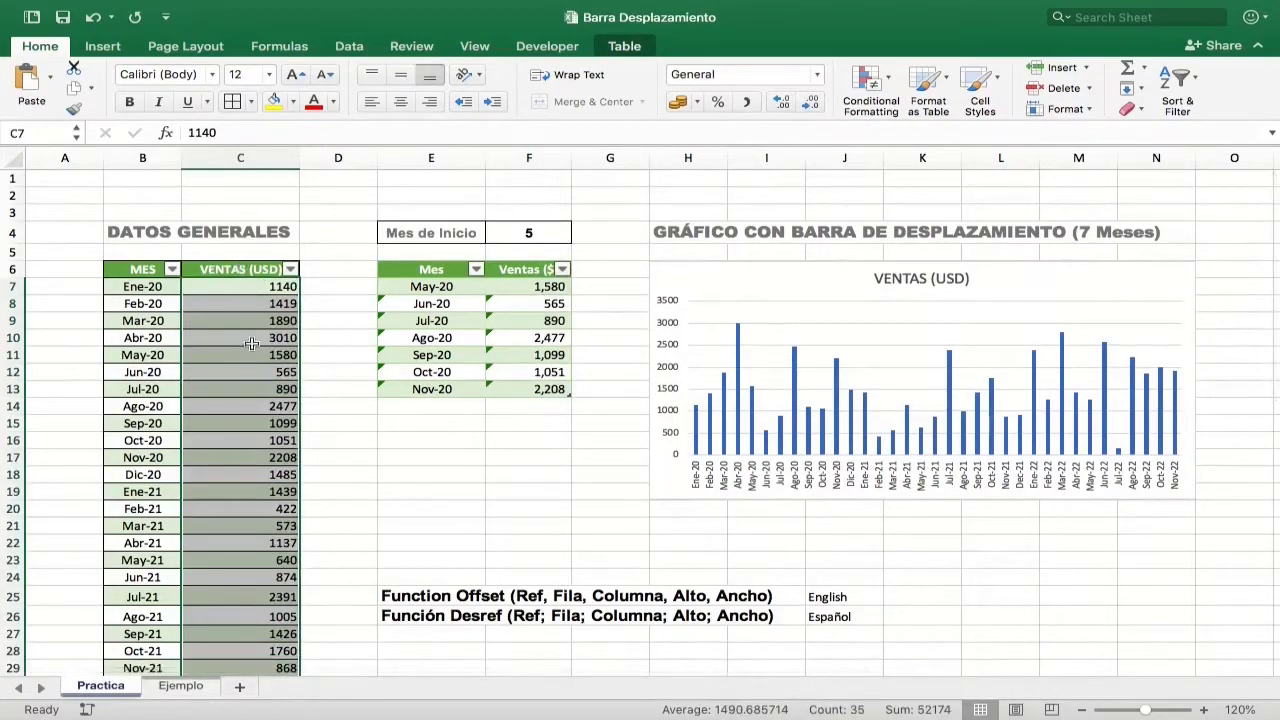
pyautogui.click(748, 103)
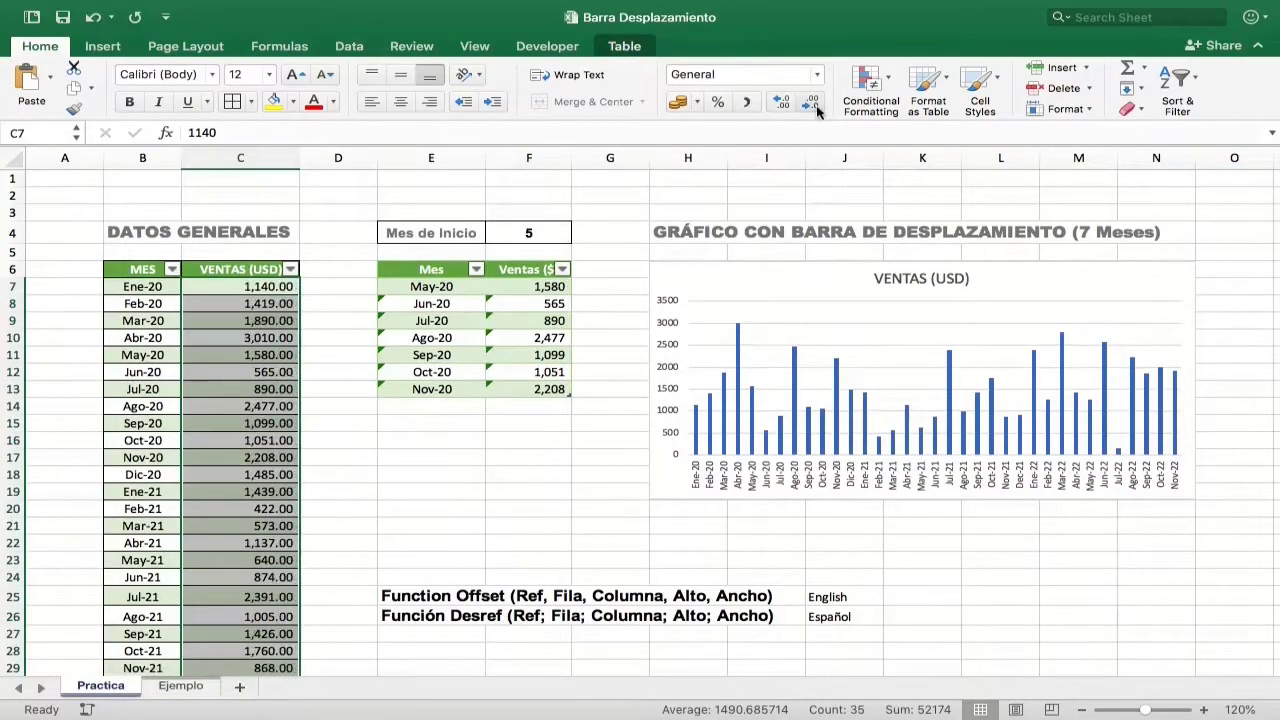
pyautogui.click(811, 103)
pyautogui.click(811, 103)
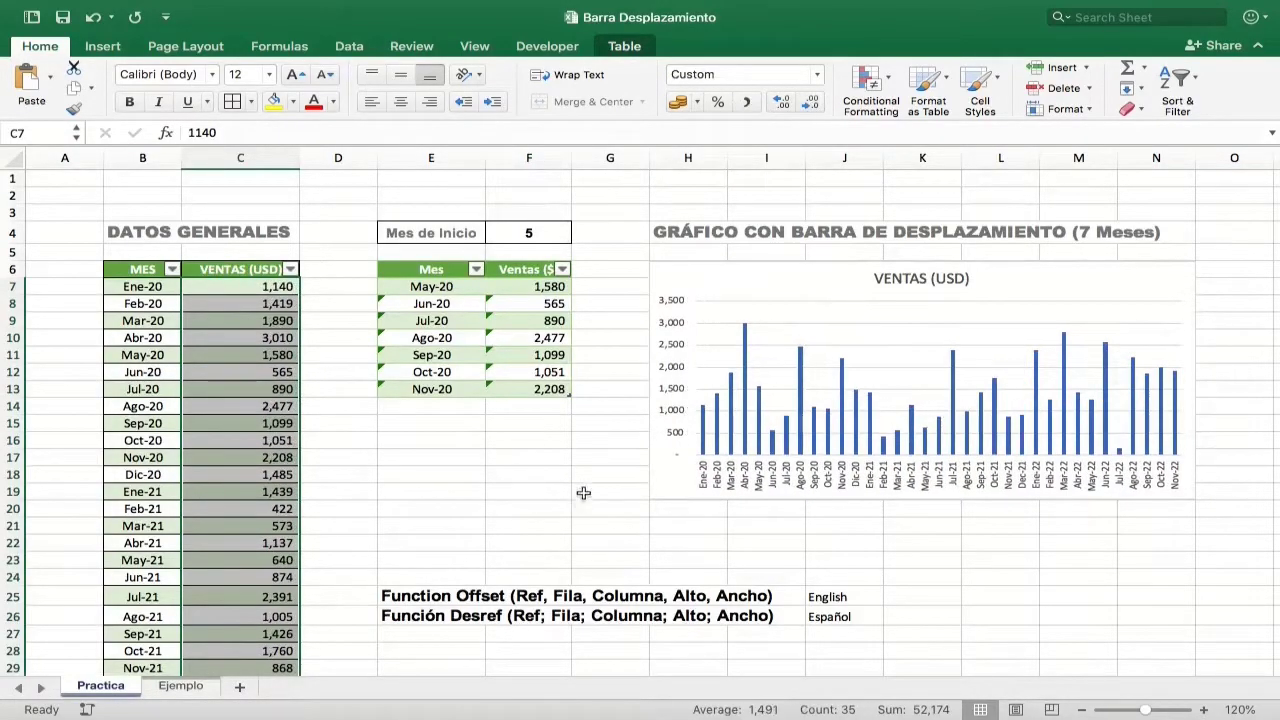
pyautogui.click(580, 474)
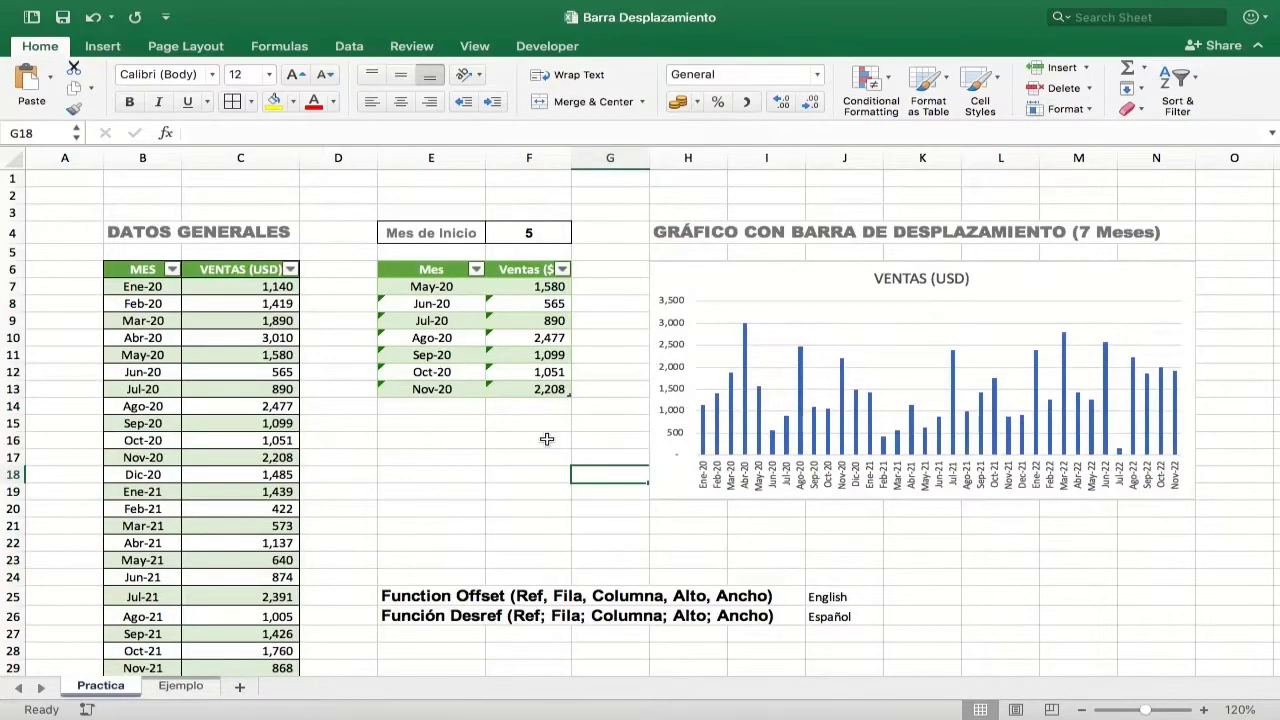
pyautogui.moveTo(419, 287); pyautogui.dragTo(520, 378)
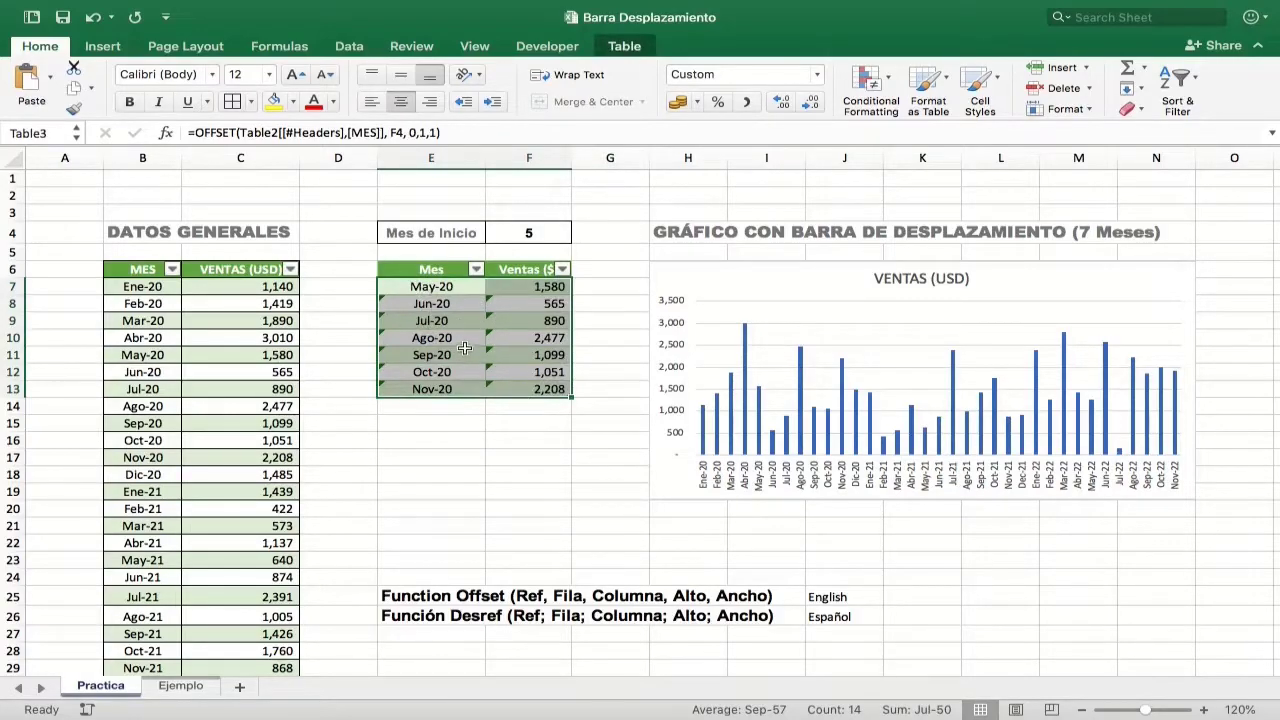
pyautogui.click(179, 686)
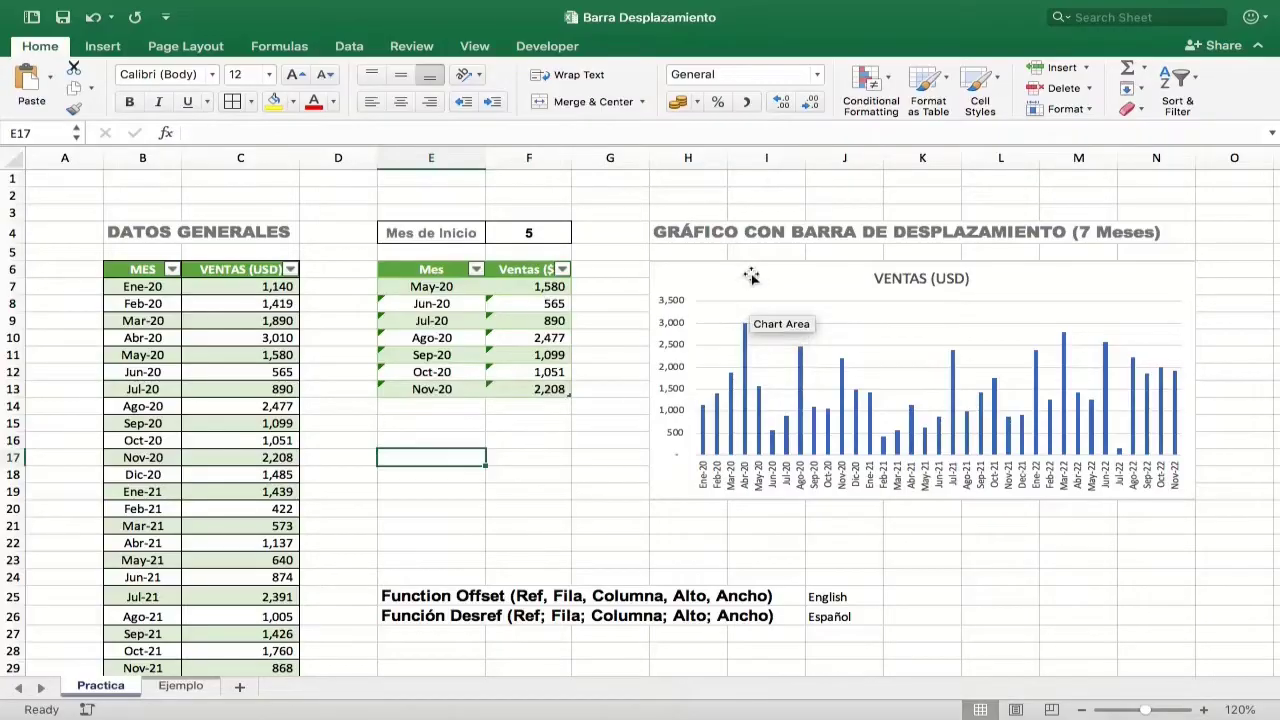
# Step: In the VENTAS (USD) chart's data source, set the horizontal axis labels to the Mes column of the seven-month table, =Table3[Mes]
pyautogui.click(749, 273)
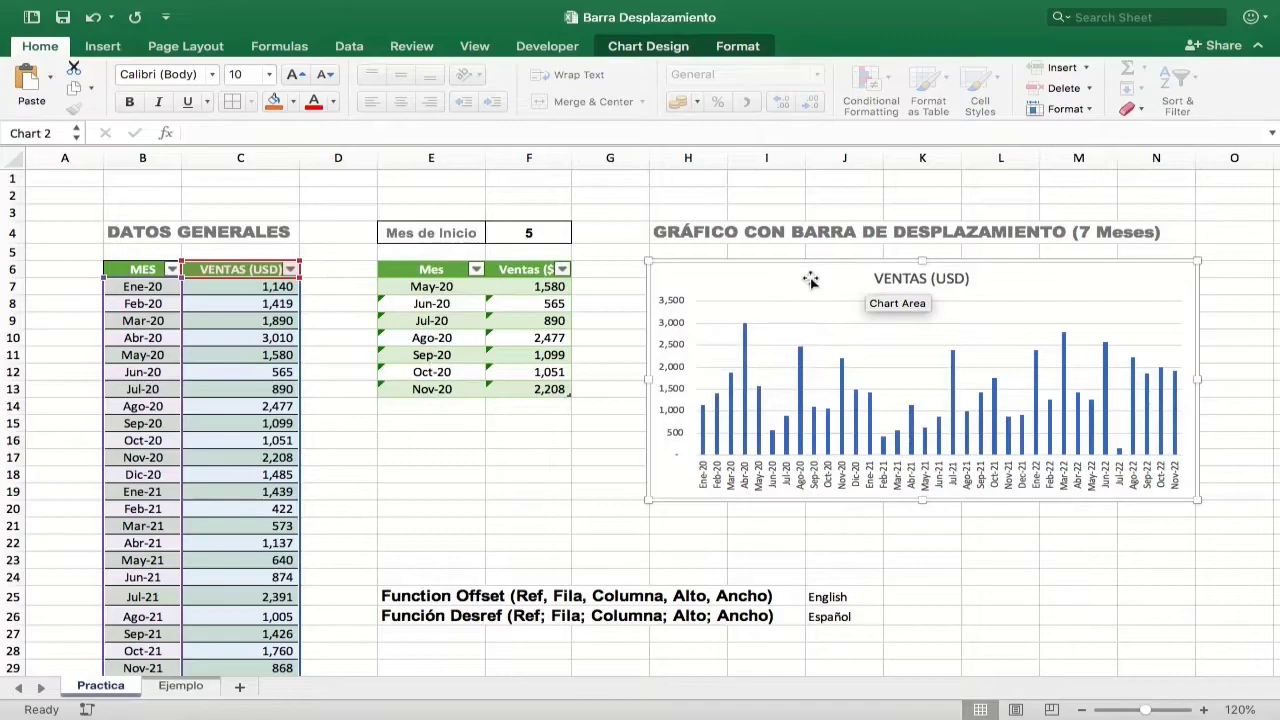
pyautogui.click(670, 48)
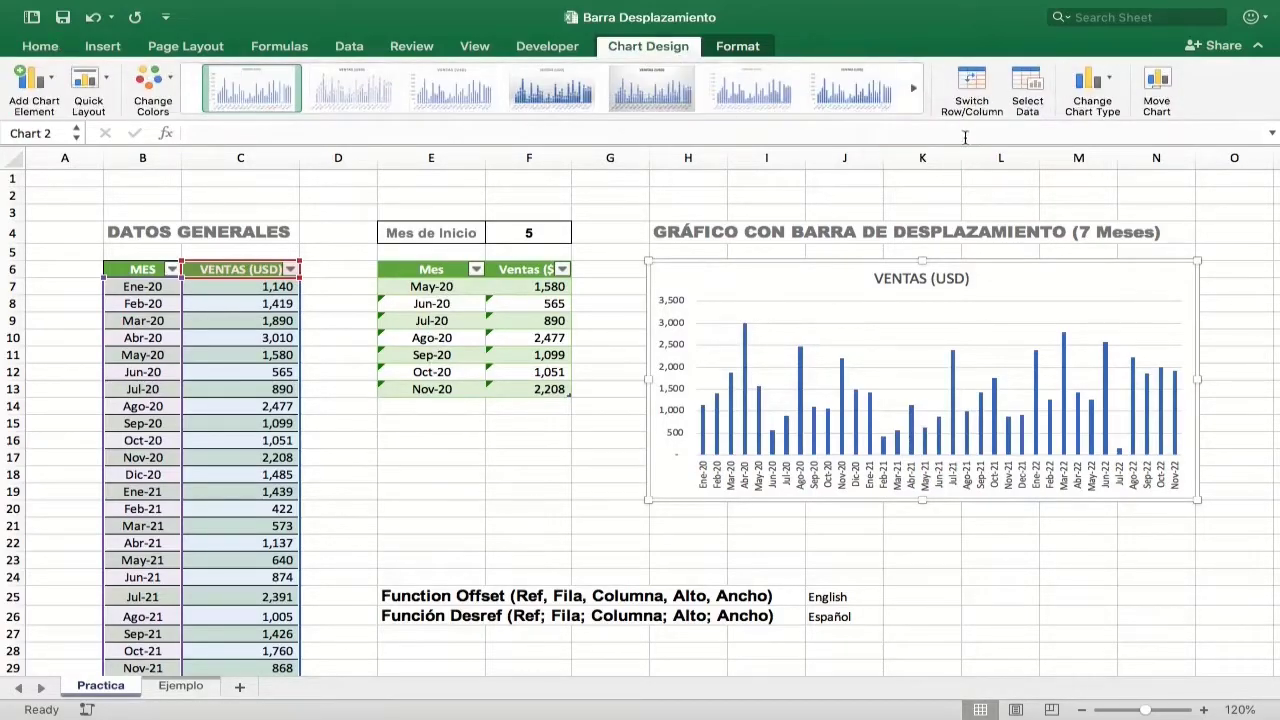
pyautogui.click(1028, 92)
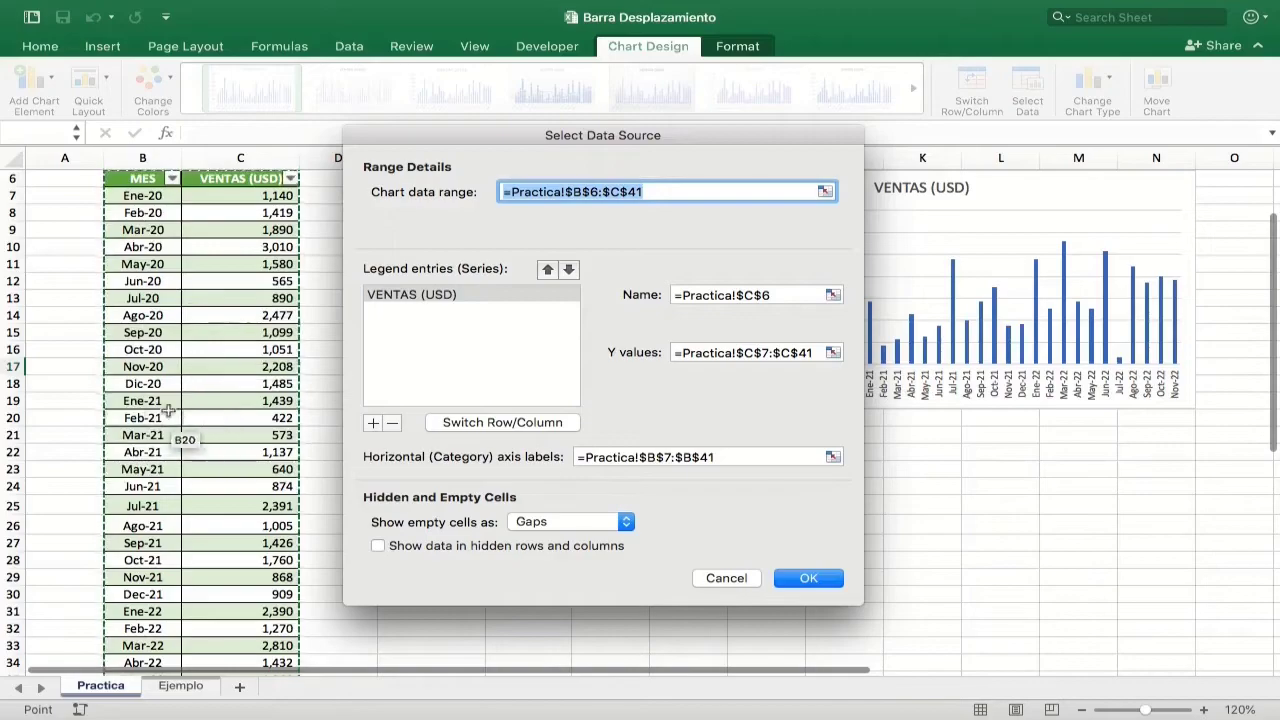
pyautogui.moveTo(560, 145); pyautogui.dragTo(937, 149)
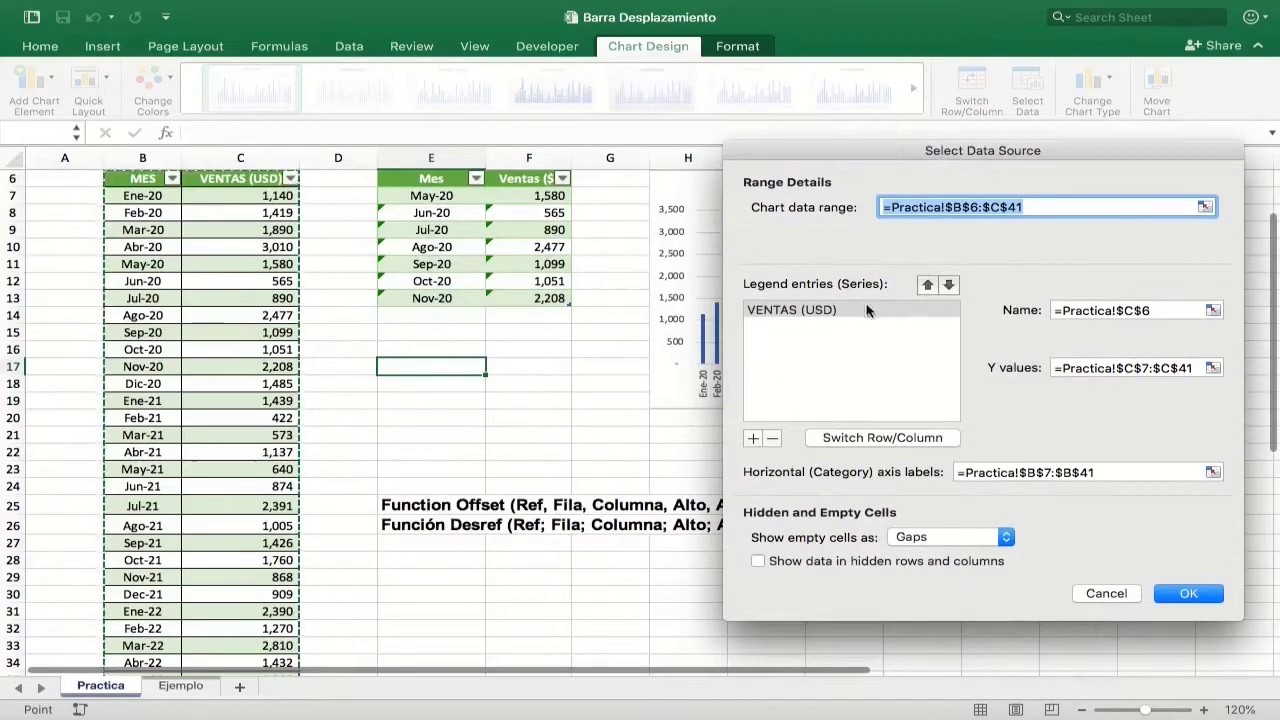
pyautogui.moveTo(893, 145); pyautogui.dragTo(822, 130)
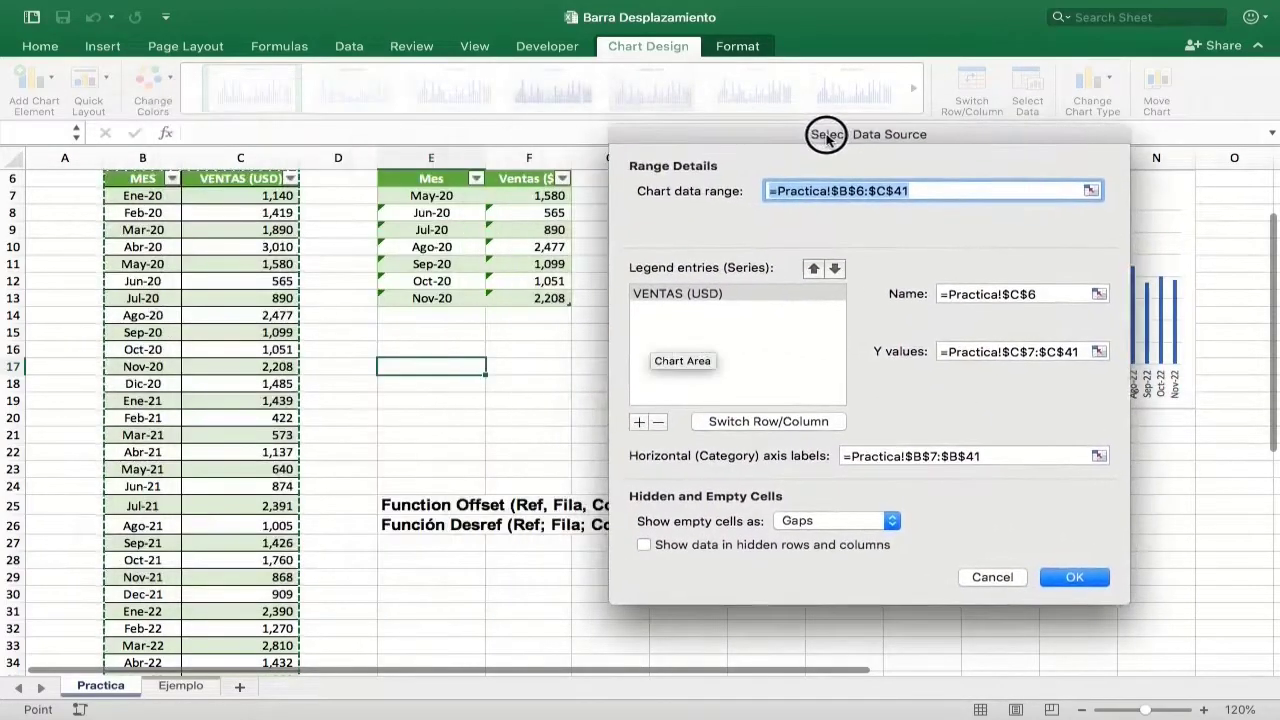
pyautogui.click(1087, 456)
pyautogui.scroll(-1, 1088, 460)
pyautogui.moveTo(450, 182); pyautogui.dragTo(432, 280)
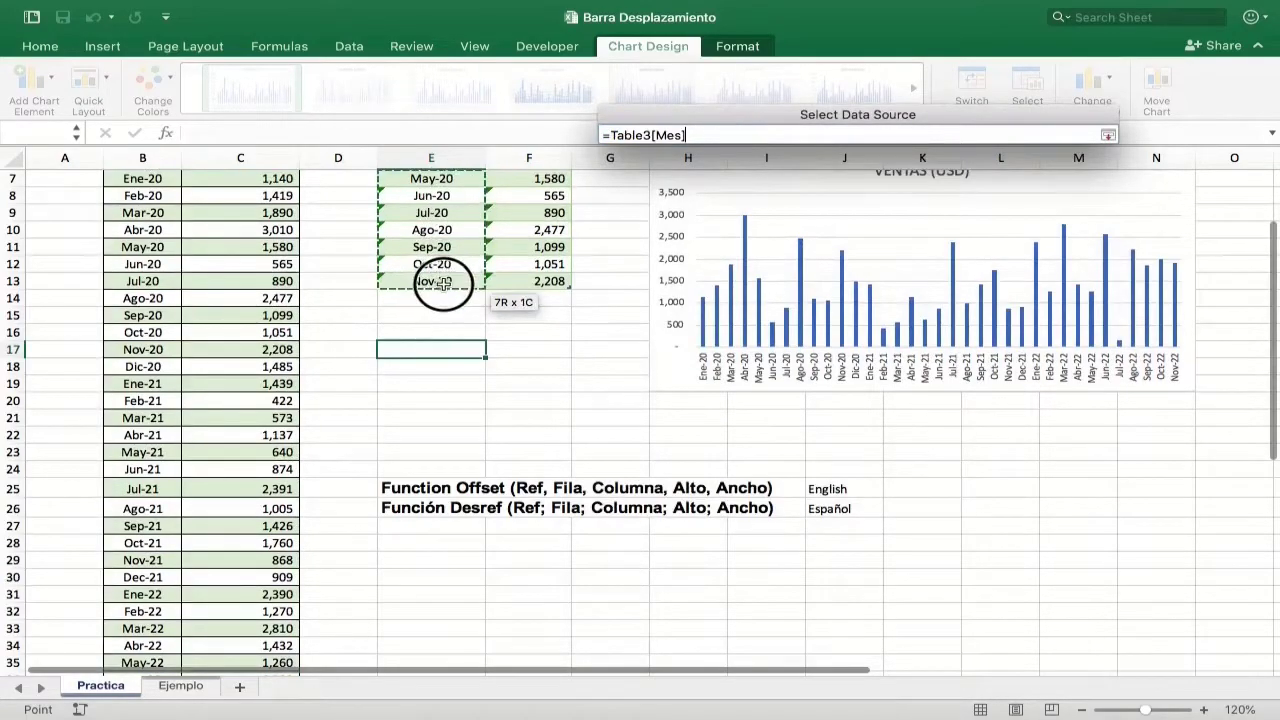
pyautogui.click(1108, 135)
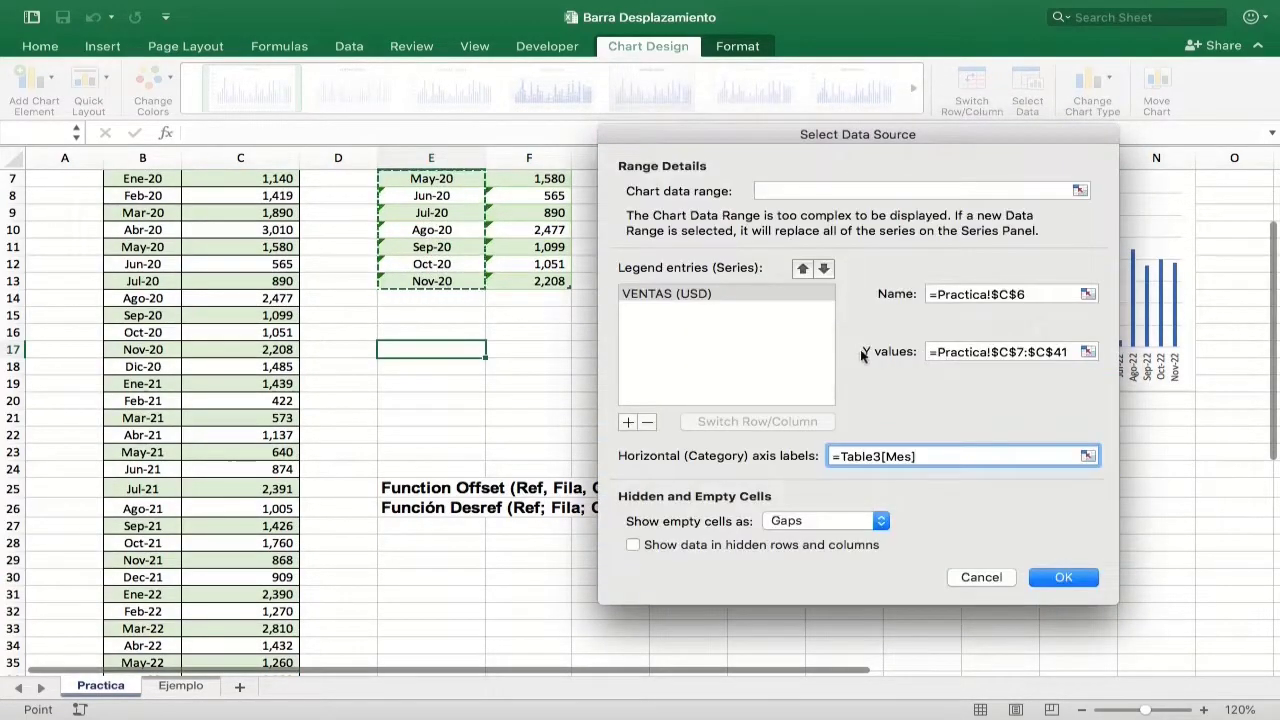
# Step: Set the VENTAS (USD) series' Y values to the seven-month table's sales column, =Table3[Ventas ($)]
pyautogui.moveTo(884, 139); pyautogui.dragTo(376, 127)
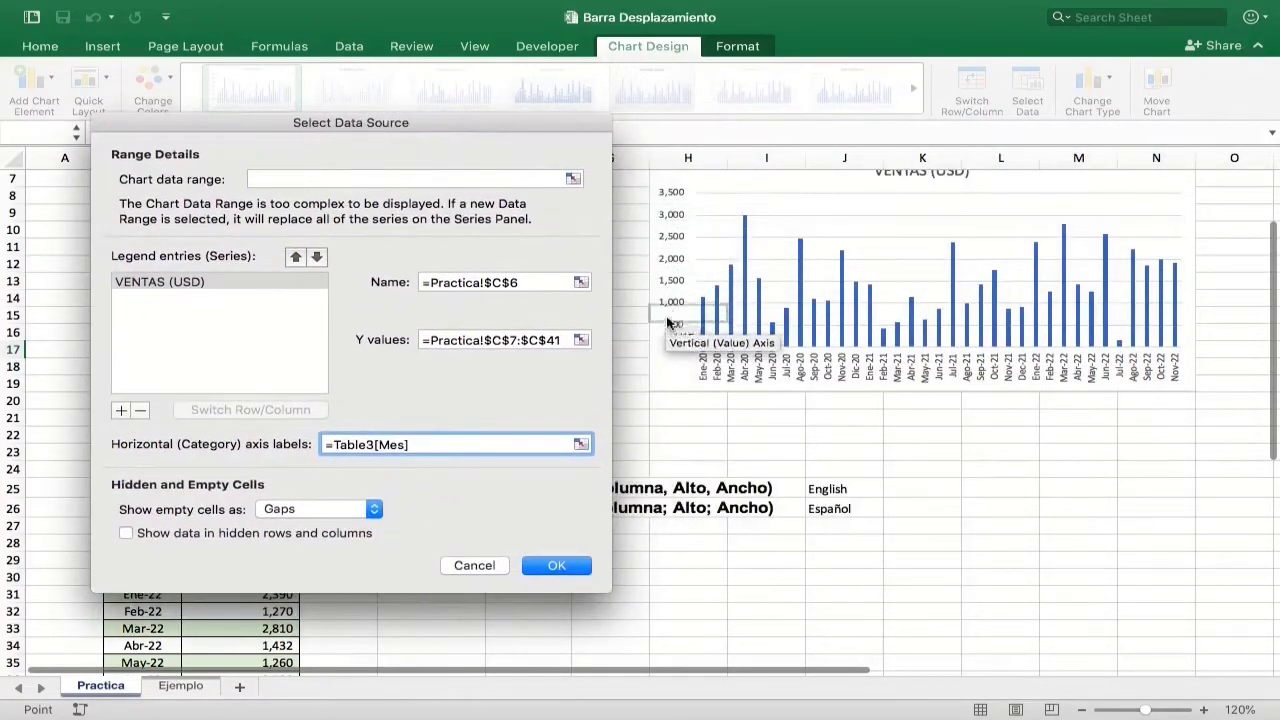
pyautogui.moveTo(465, 123); pyautogui.dragTo(498, 127)
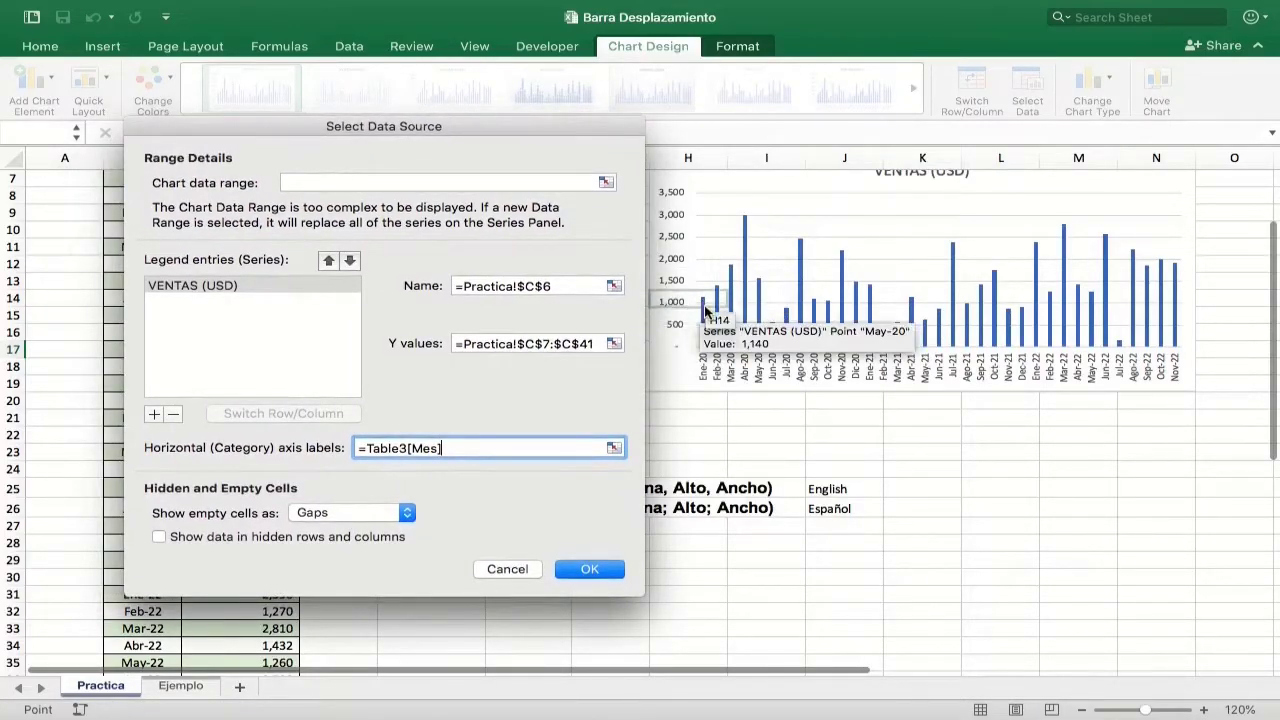
pyautogui.moveTo(440, 130); pyautogui.dragTo(978, 193)
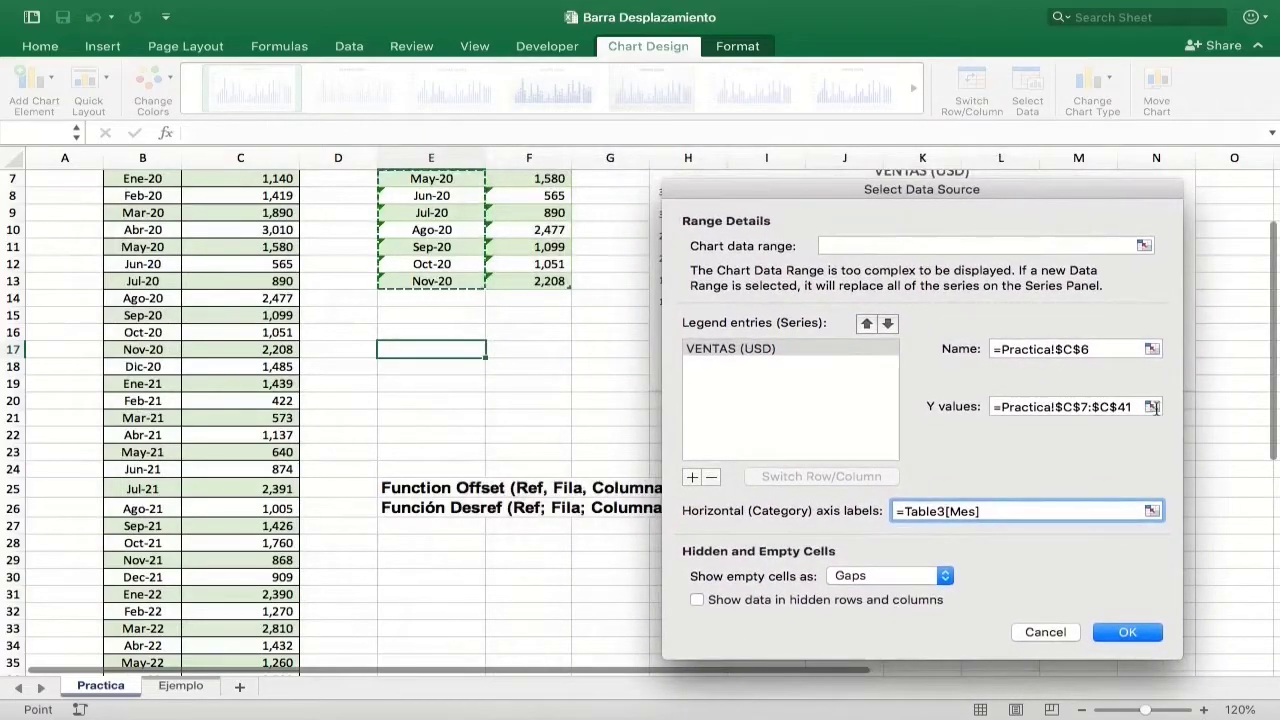
pyautogui.click(1152, 406)
pyautogui.moveTo(535, 180); pyautogui.dragTo(535, 281)
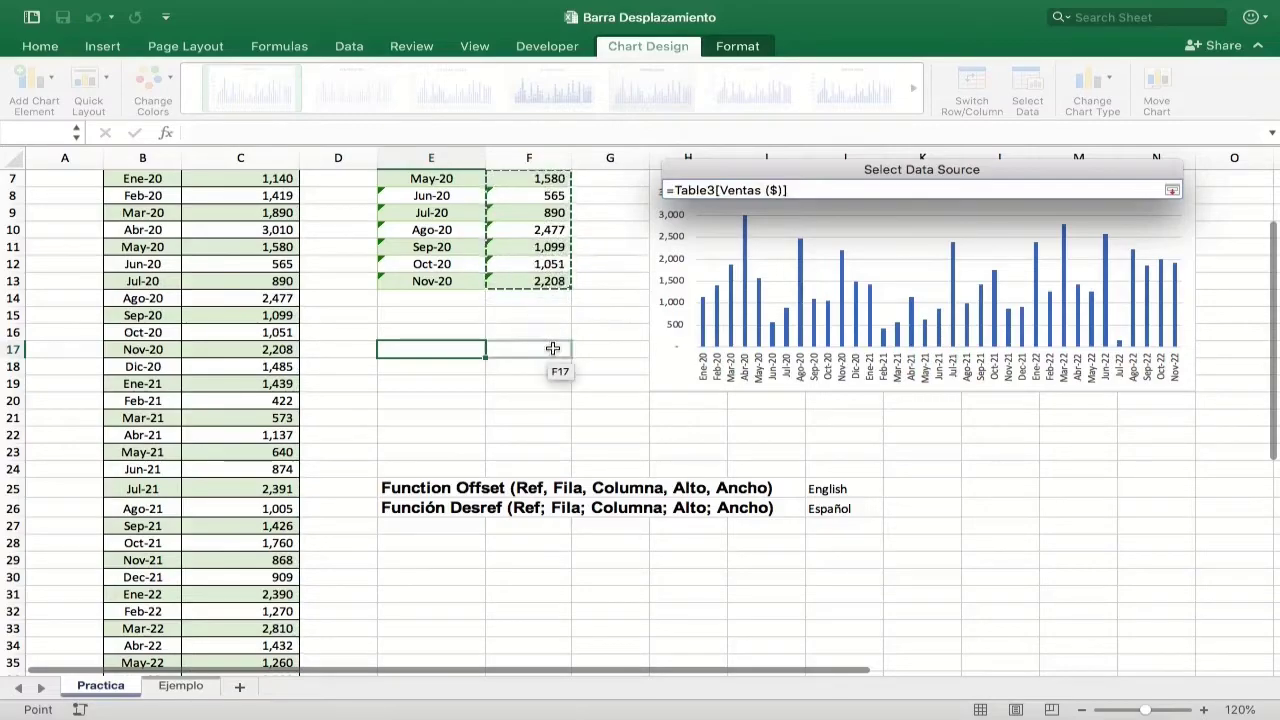
pyautogui.scroll(3, 551, 343)
pyautogui.click(1172, 189)
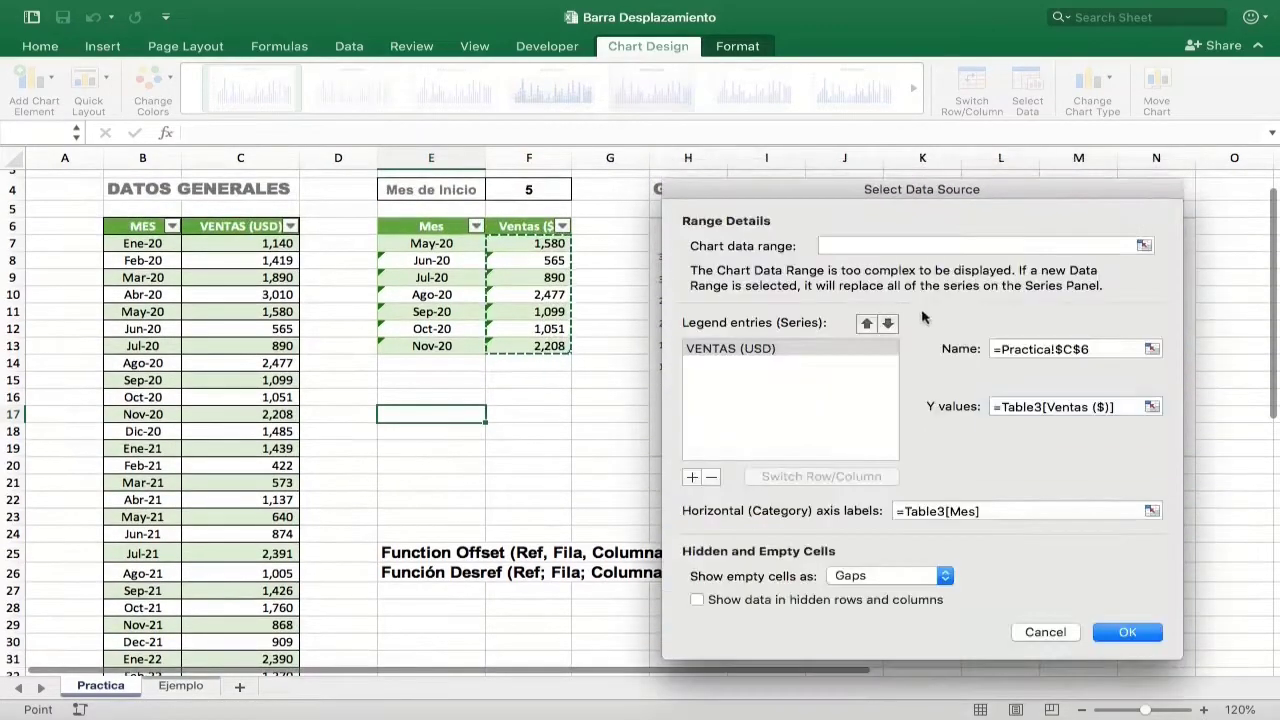
# Step: Apply the edited data source to the VENTAS (USD) chart and check it against the DATOS GENERALES and seven-month tables
pyautogui.click(1127, 632)
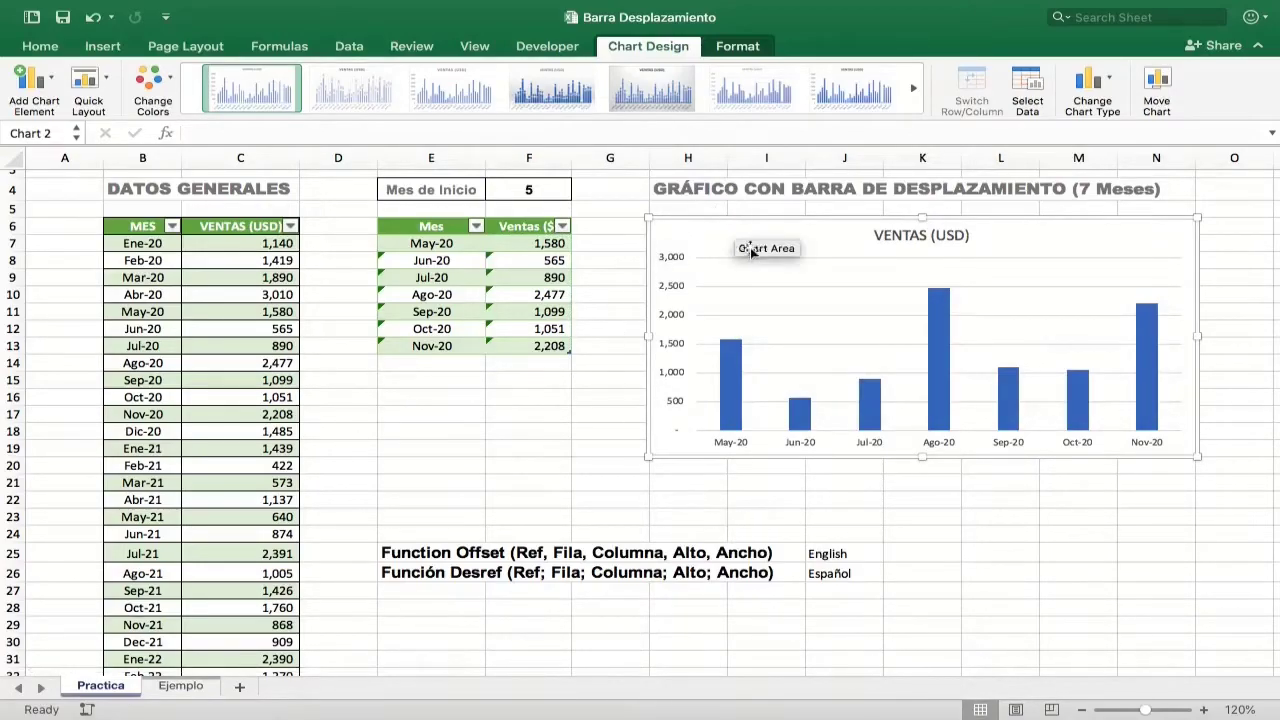
pyautogui.click(106, 219)
pyautogui.click(108, 222)
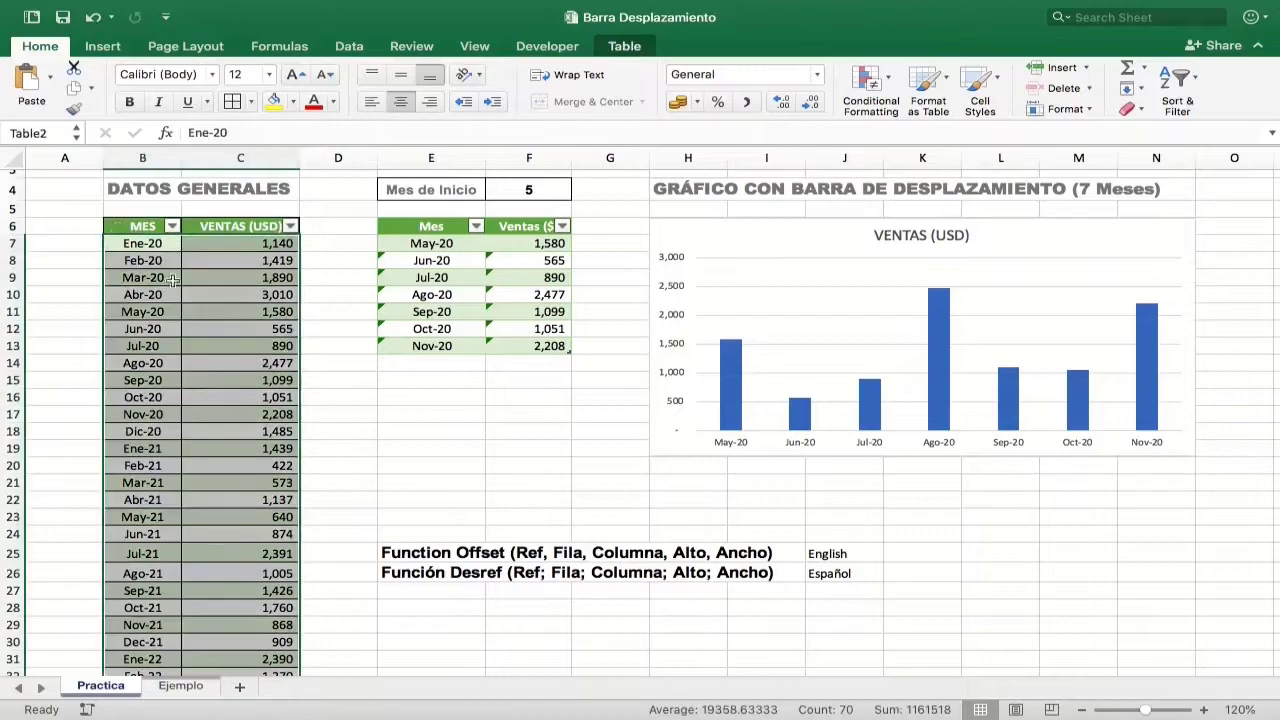
pyautogui.click(383, 218)
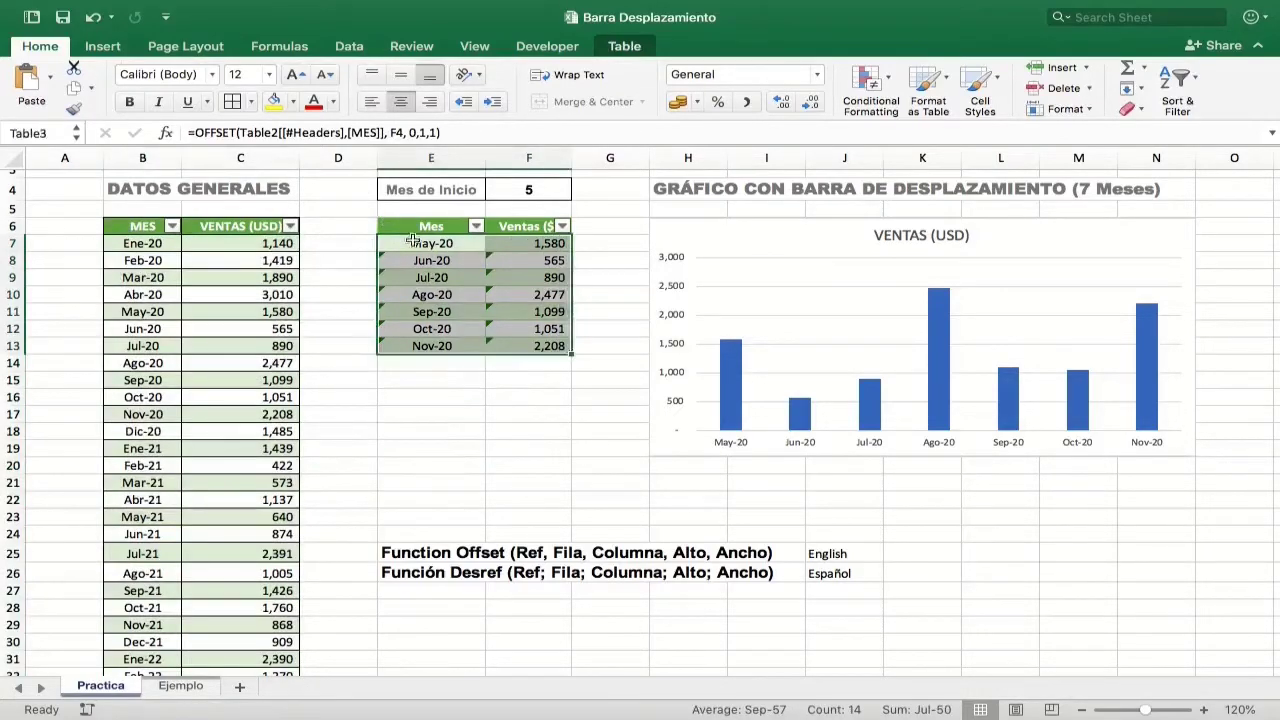
pyautogui.click(585, 445)
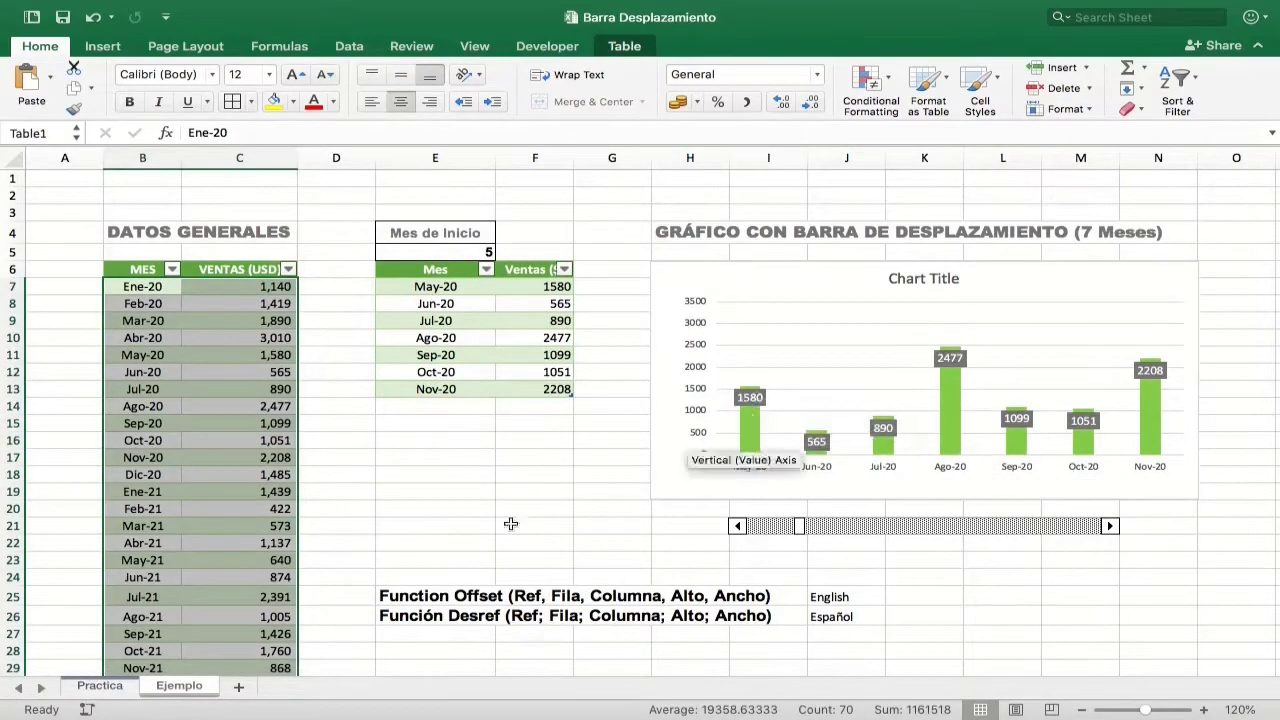
# Step: Fill the columns of the VENTAS (USD) chart on the Practica sheet with the standard light green
pyautogui.click(128, 688)
pyautogui.click(731, 364)
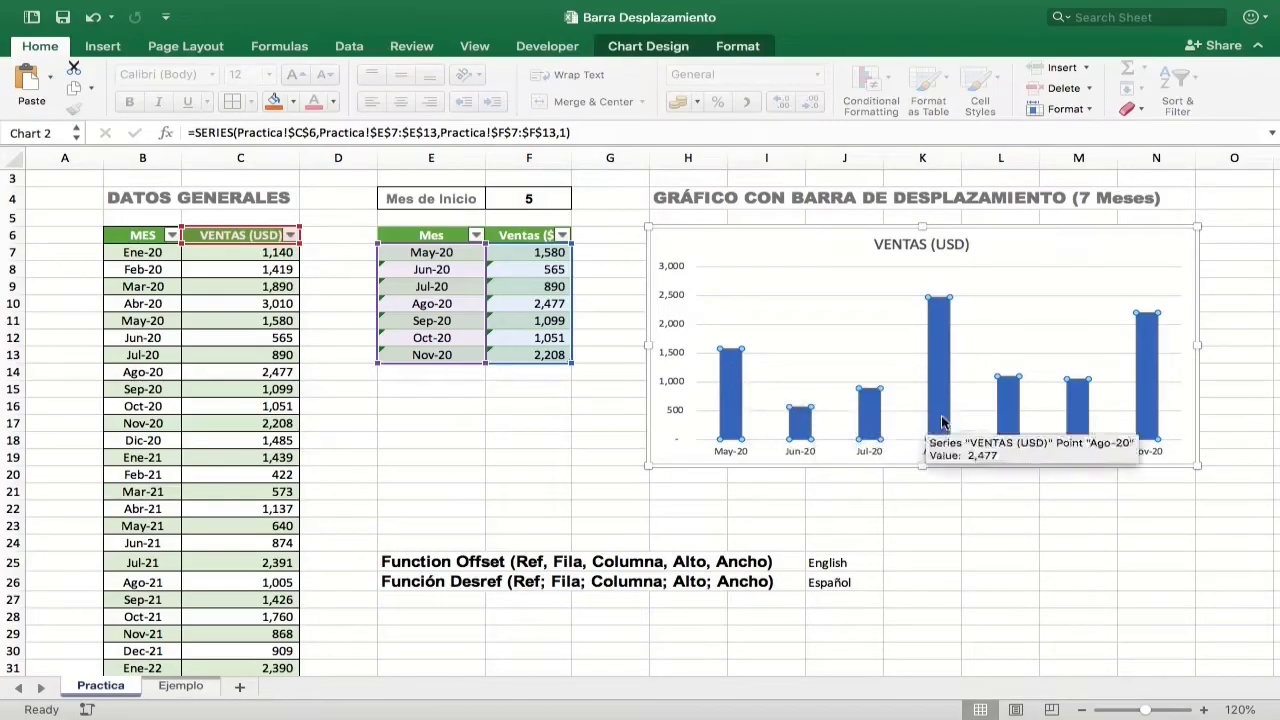
pyautogui.click(740, 47)
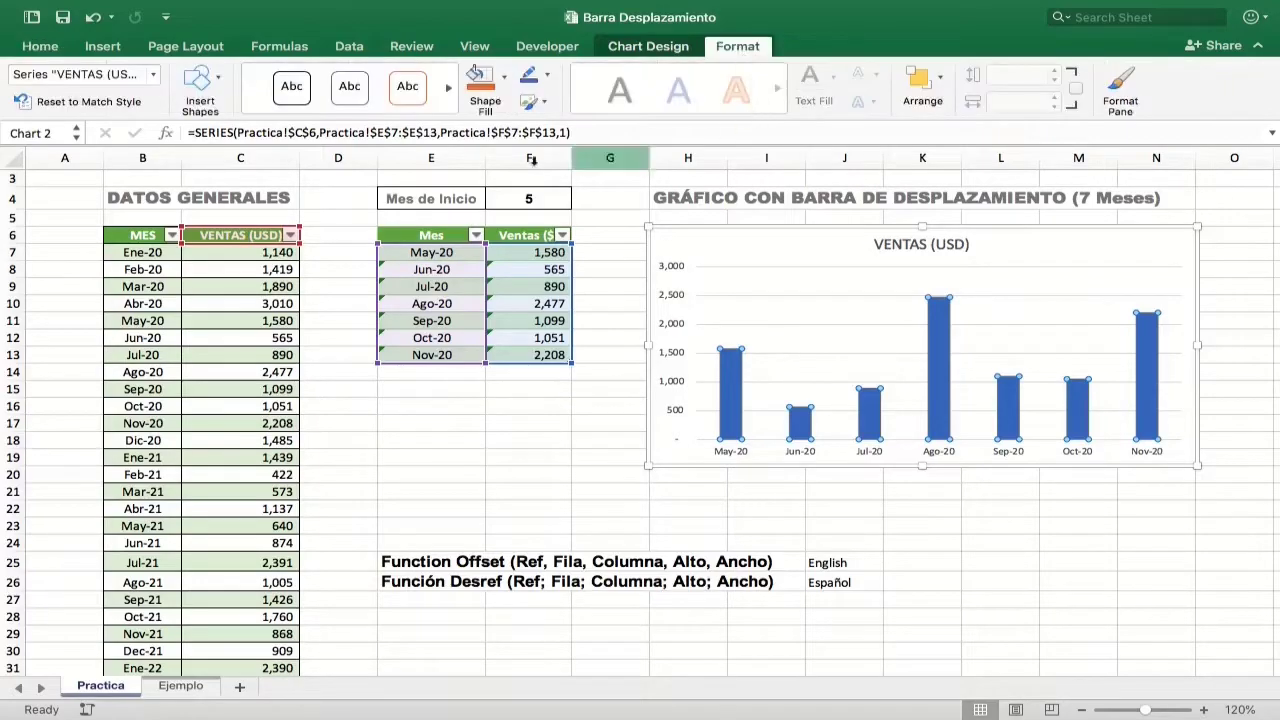
pyautogui.click(505, 77)
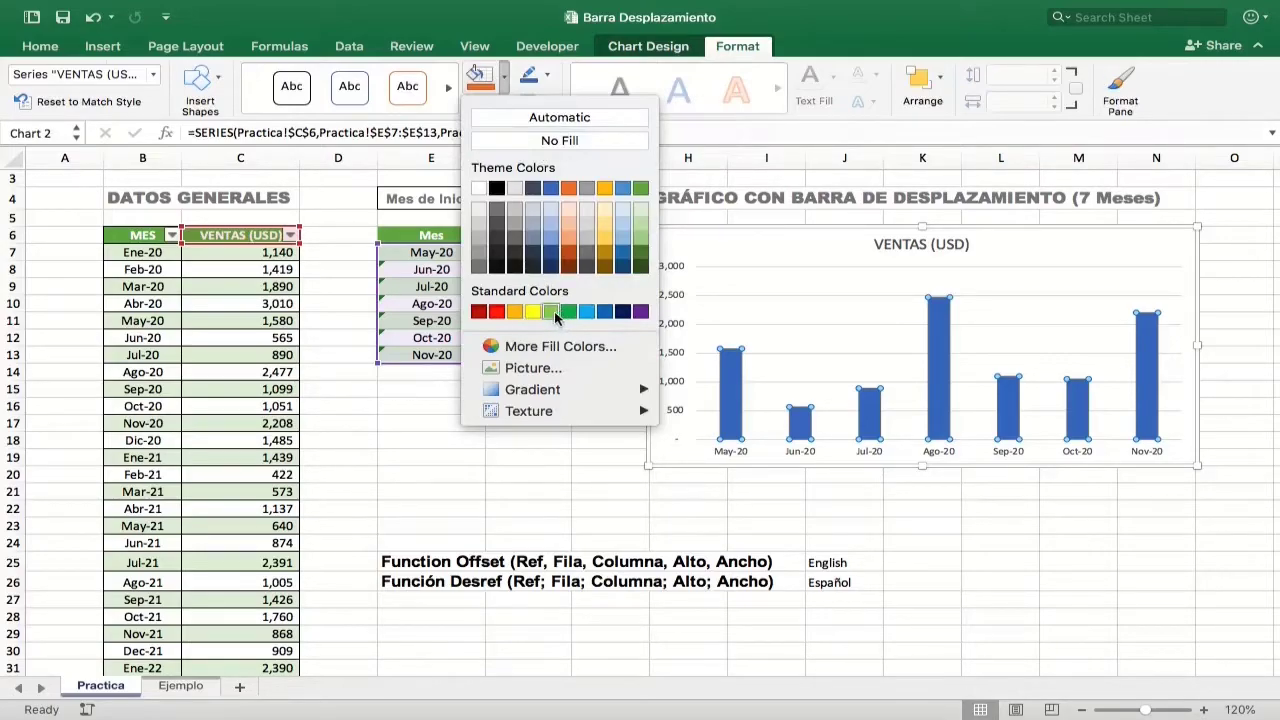
pyautogui.click(561, 314)
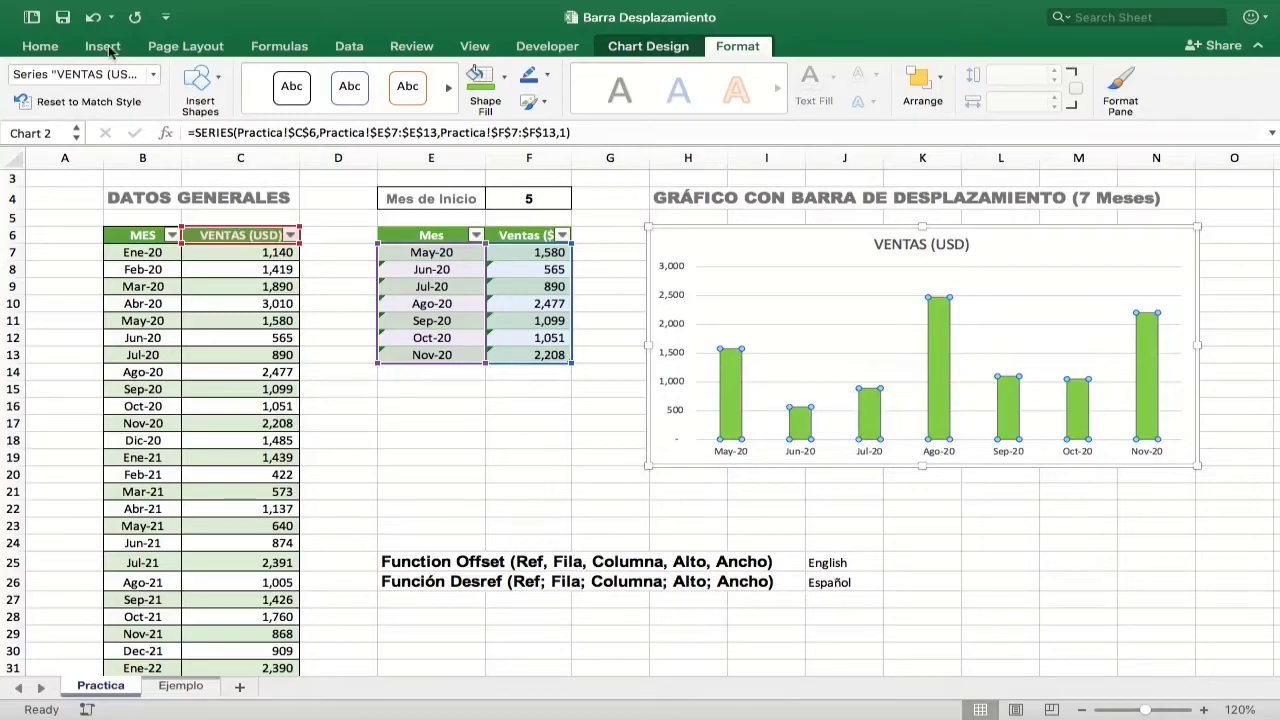
# Step: Add data labels to the chart's columns at the Inside End position
pyautogui.click(648, 46)
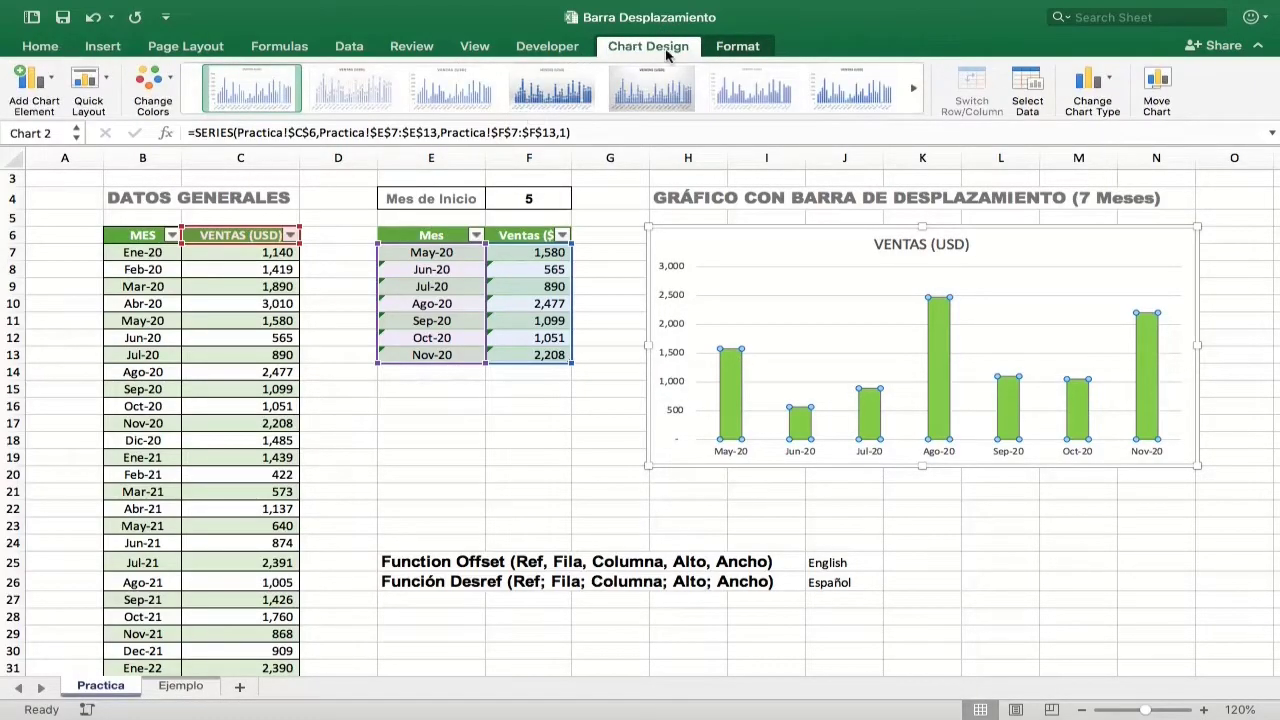
pyautogui.click(54, 84)
pyautogui.moveTo(78, 180)
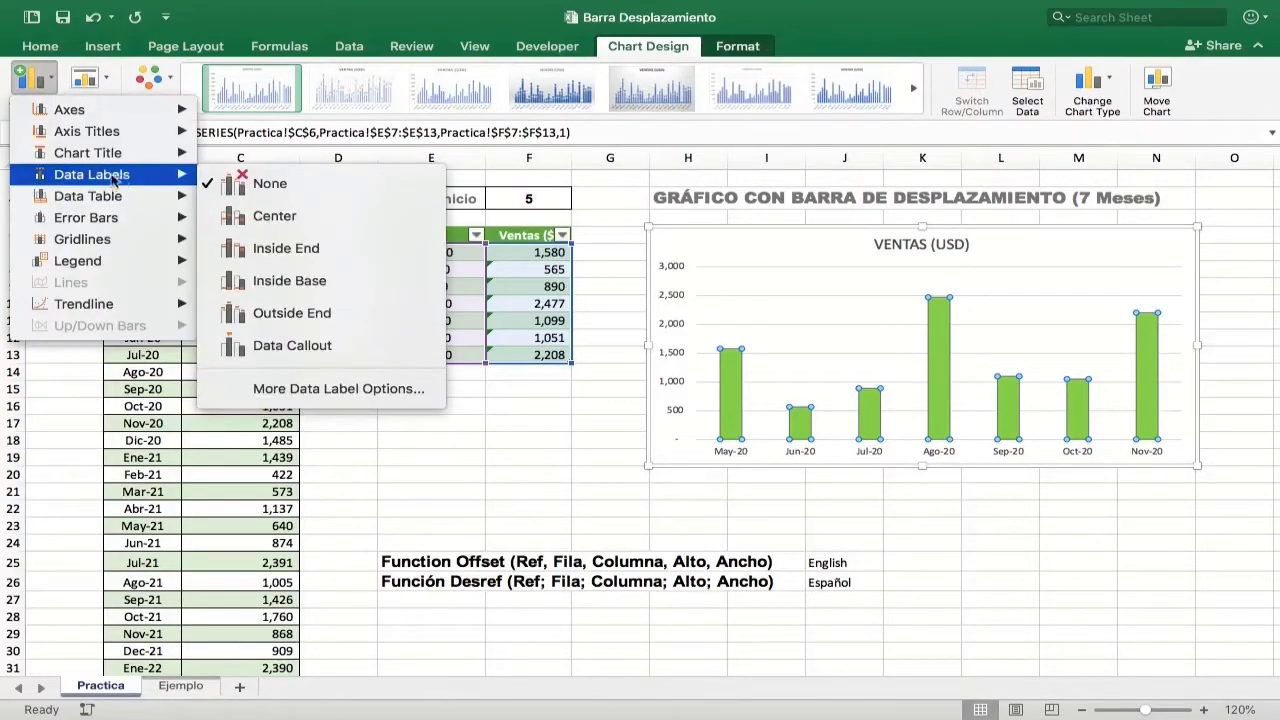
pyautogui.click(285, 250)
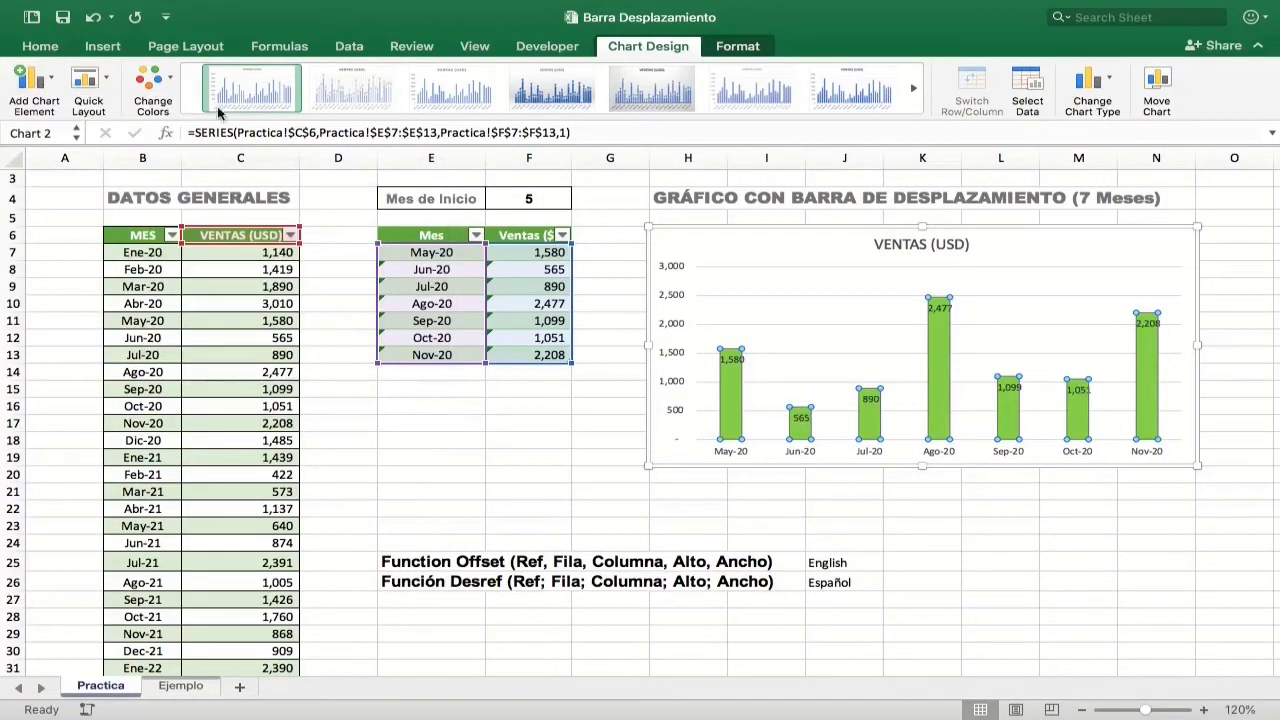
# Step: Format the chart's data labels with white text on a dark grey fill and compare the result with the Ejemplo sheet
pyautogui.click(52, 47)
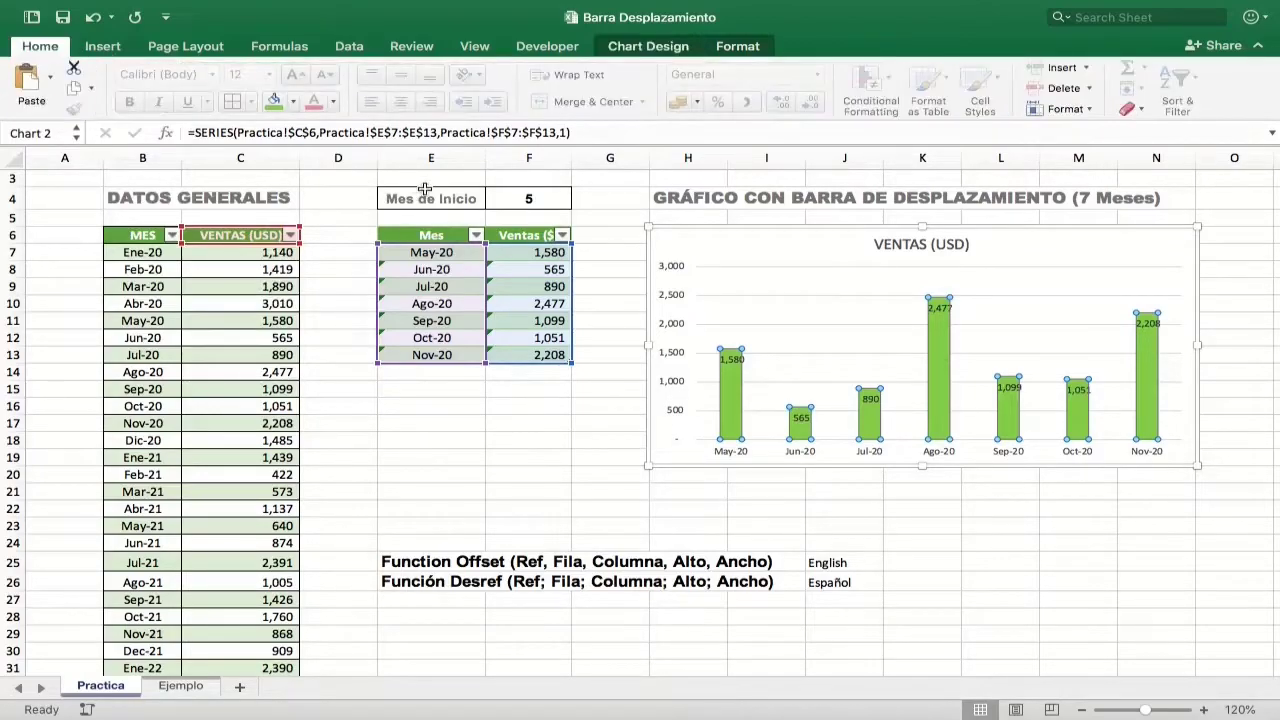
pyautogui.click(731, 360)
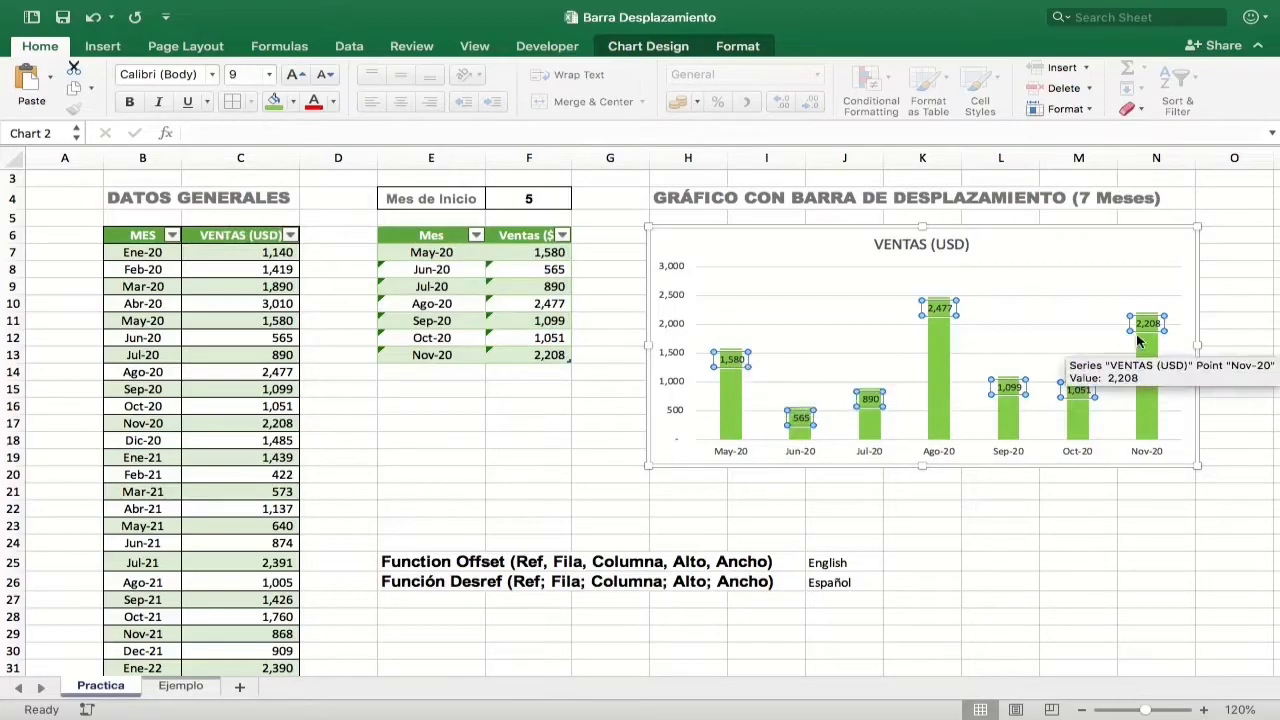
pyautogui.click(334, 102)
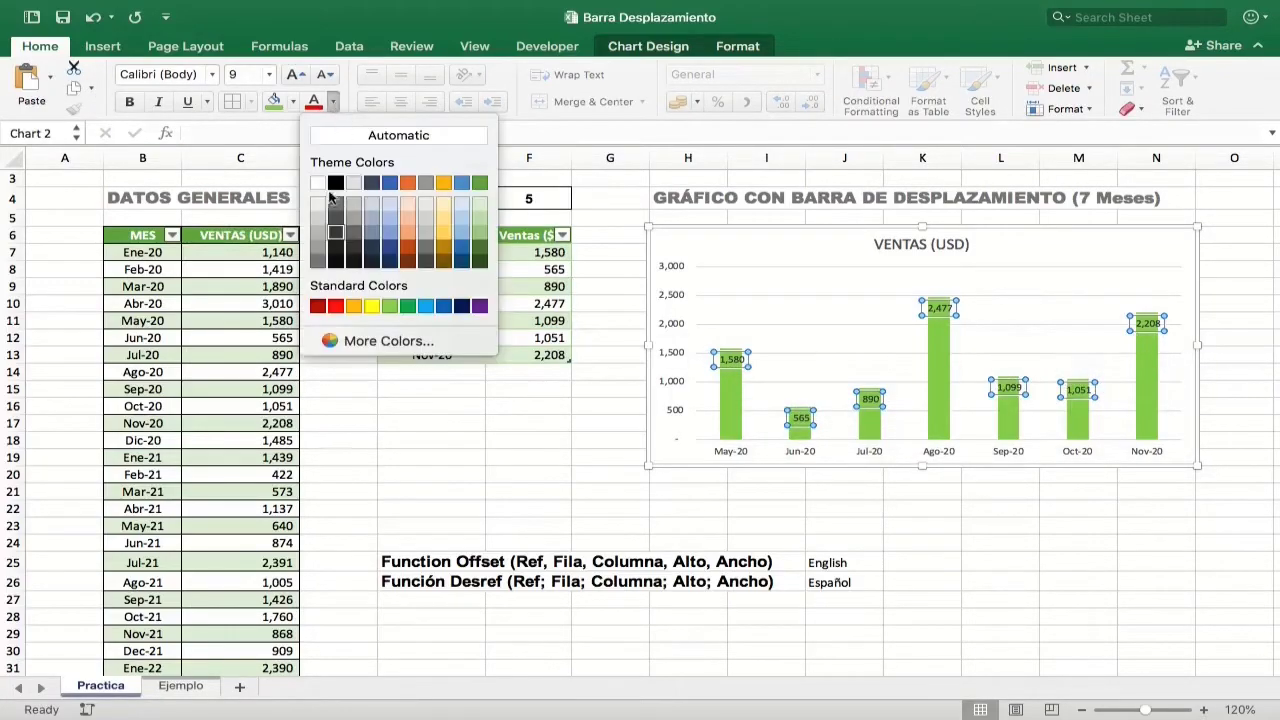
pyautogui.click(317, 182)
pyautogui.click(294, 102)
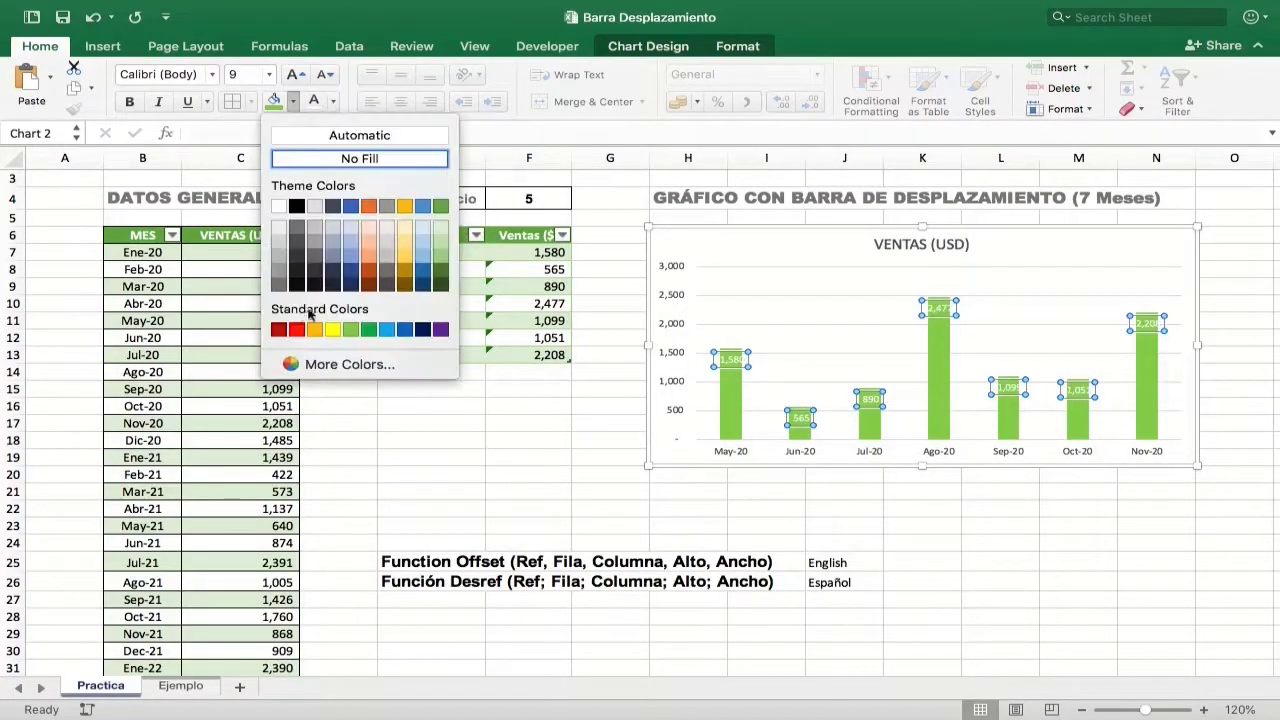
pyautogui.click(274, 282)
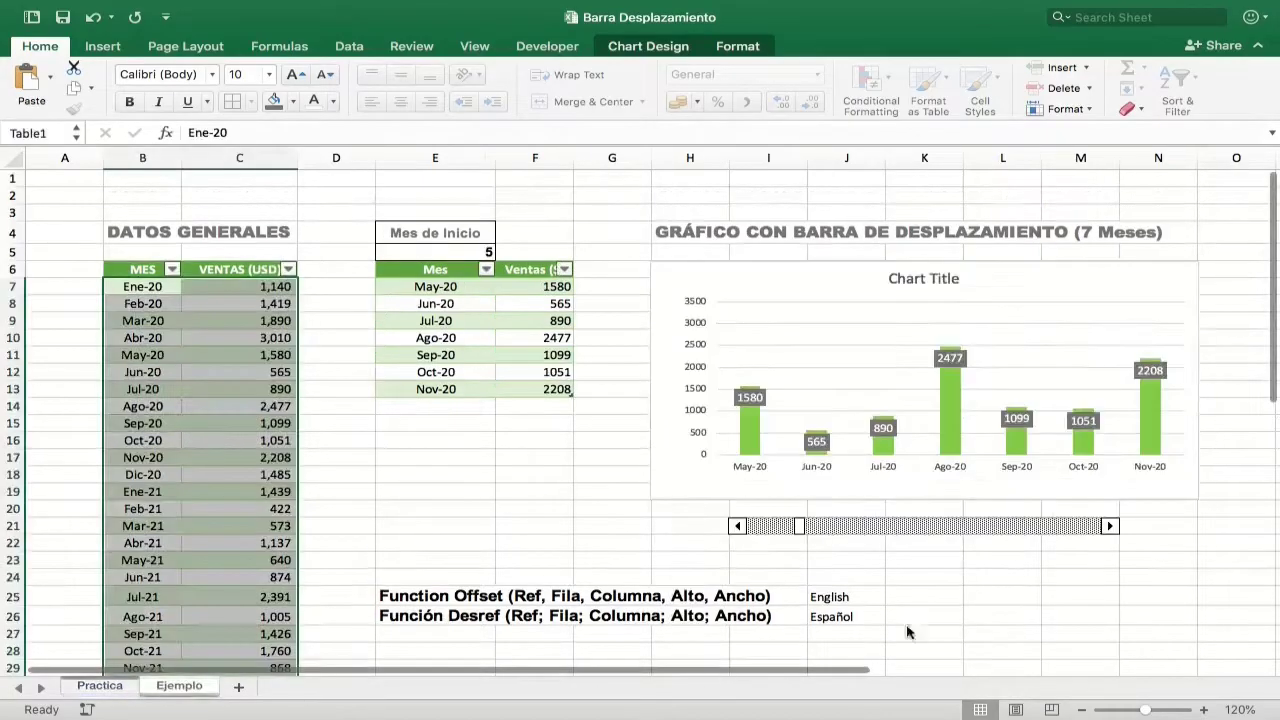
pyautogui.click(594, 458)
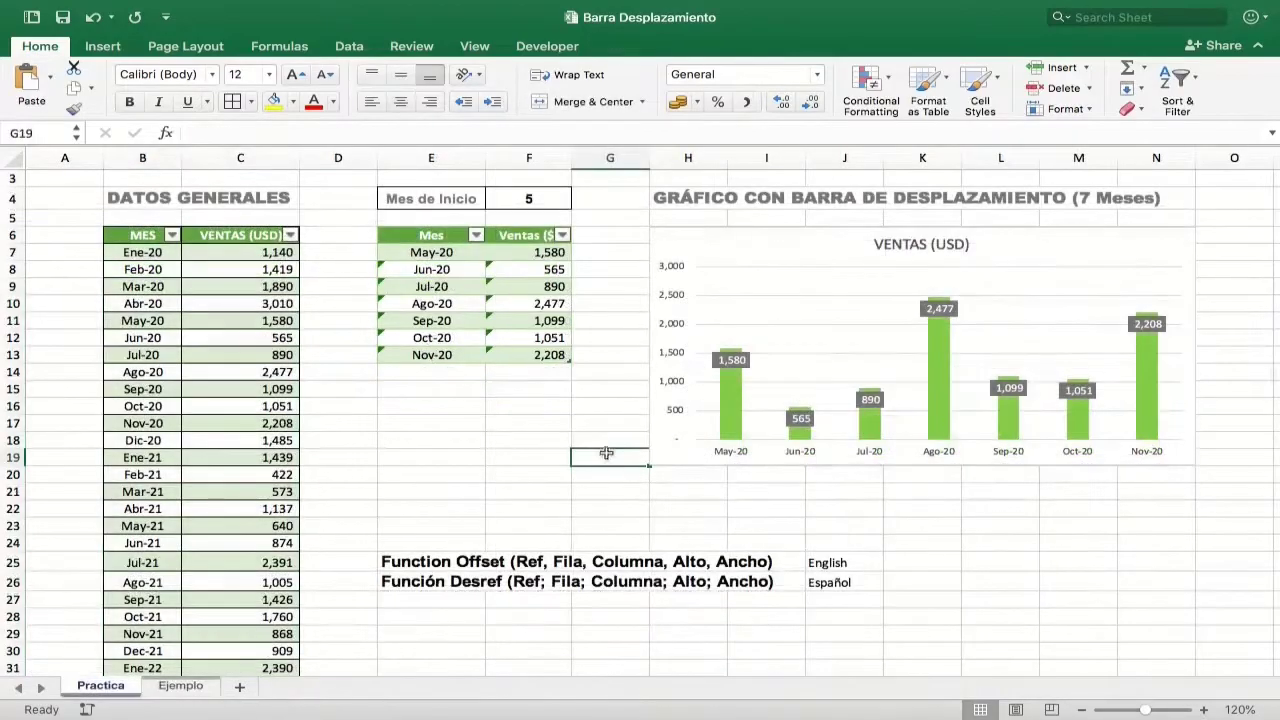
pyautogui.click(179, 686)
# Step: Turn off the Developer tab option for the ribbon in the View preferences
pyautogui.click(548, 47)
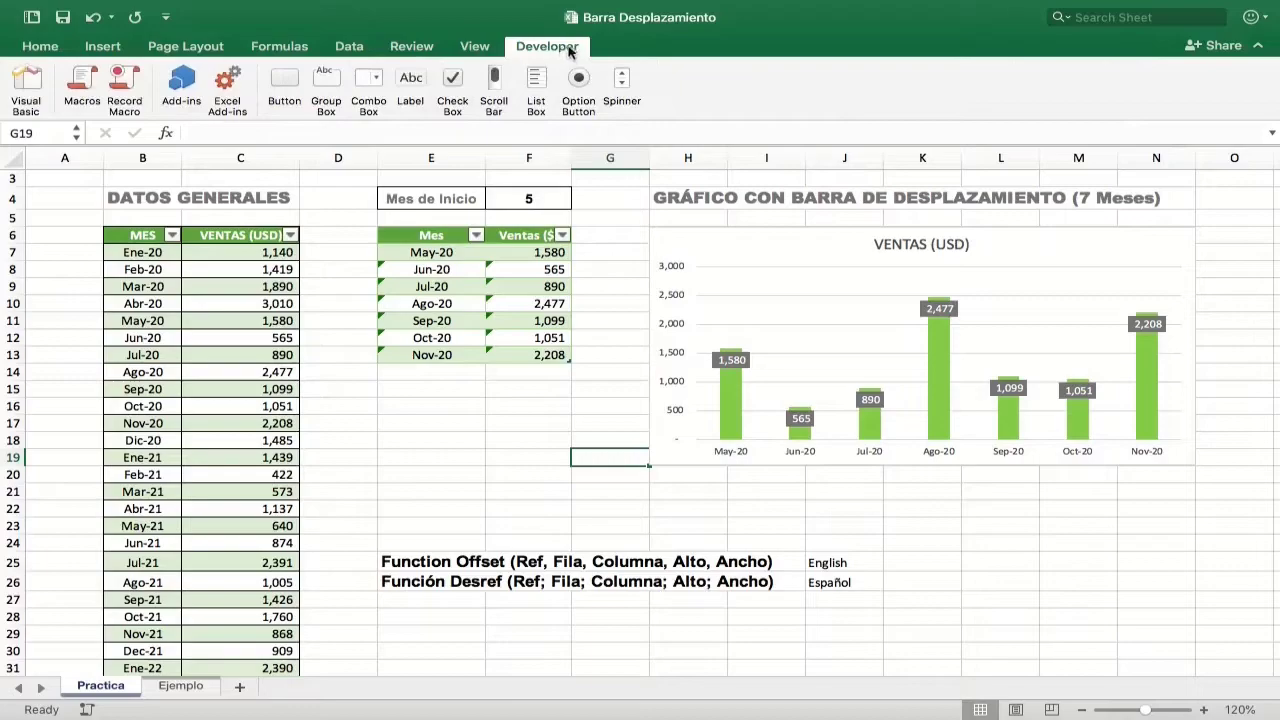
pyautogui.moveTo(133, 7)
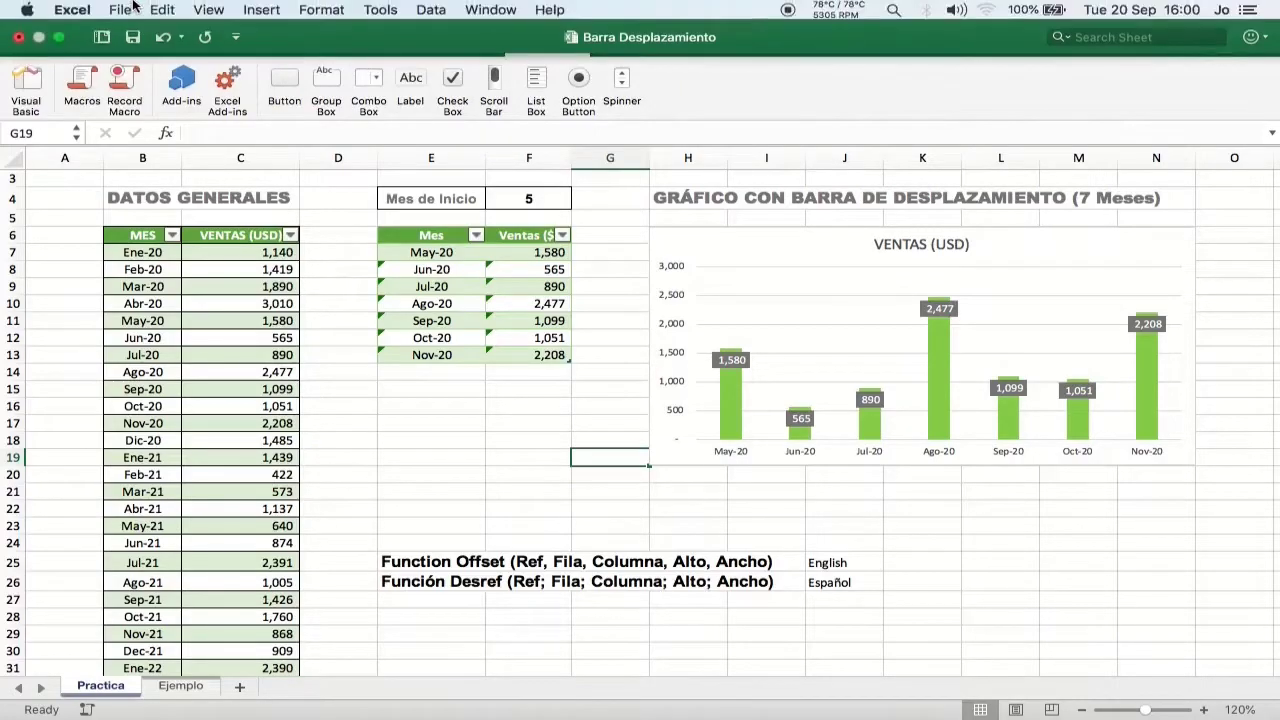
pyautogui.click(68, 10)
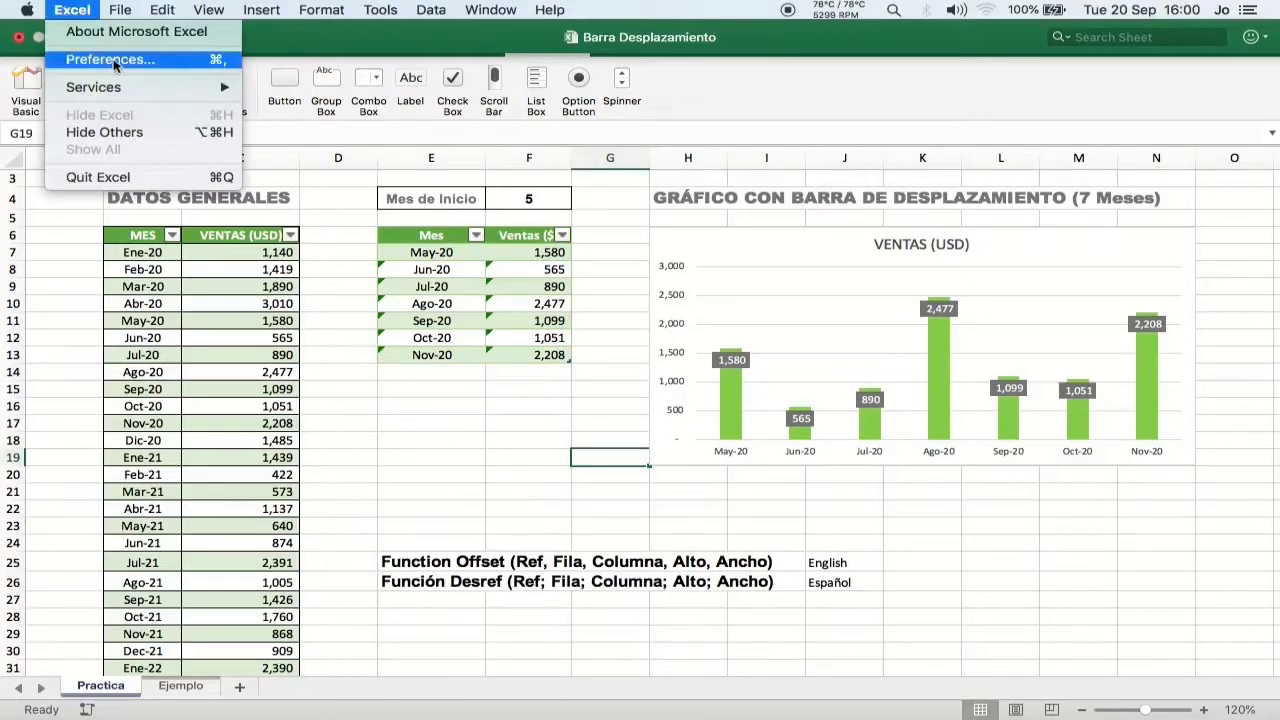
pyautogui.click(157, 61)
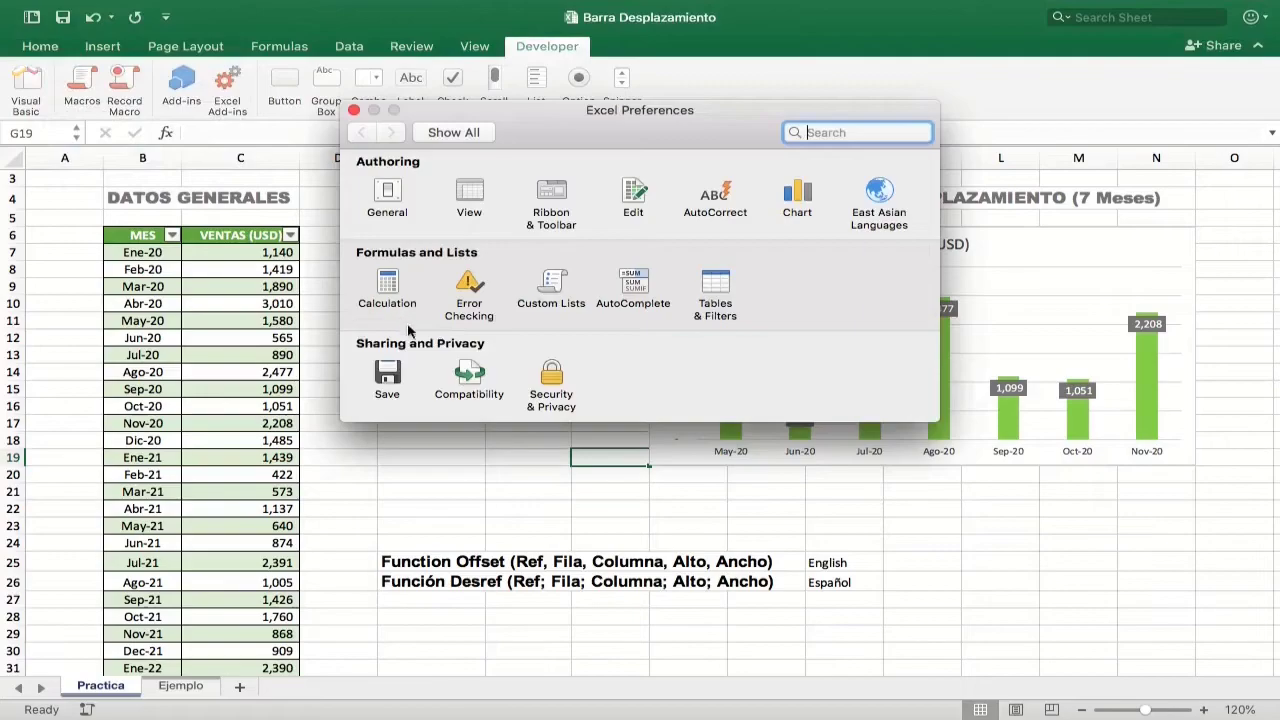
pyautogui.click(470, 194)
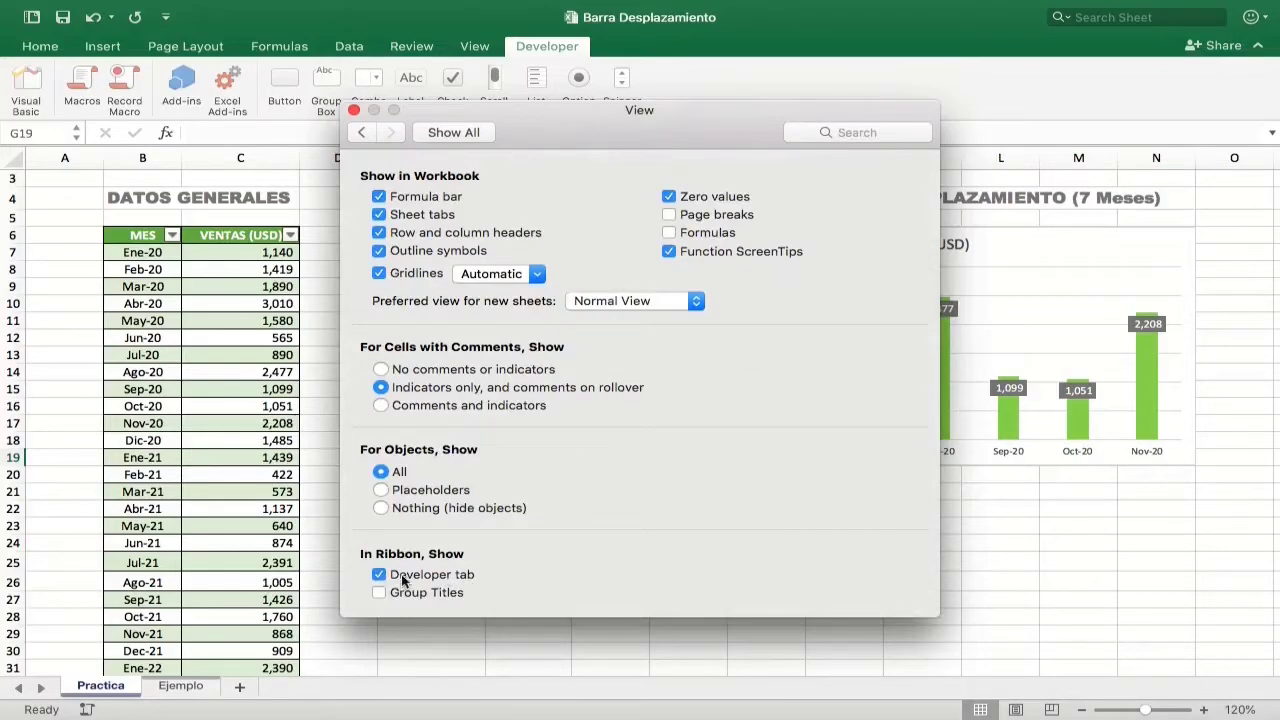
pyautogui.click(379, 574)
pyautogui.click(354, 111)
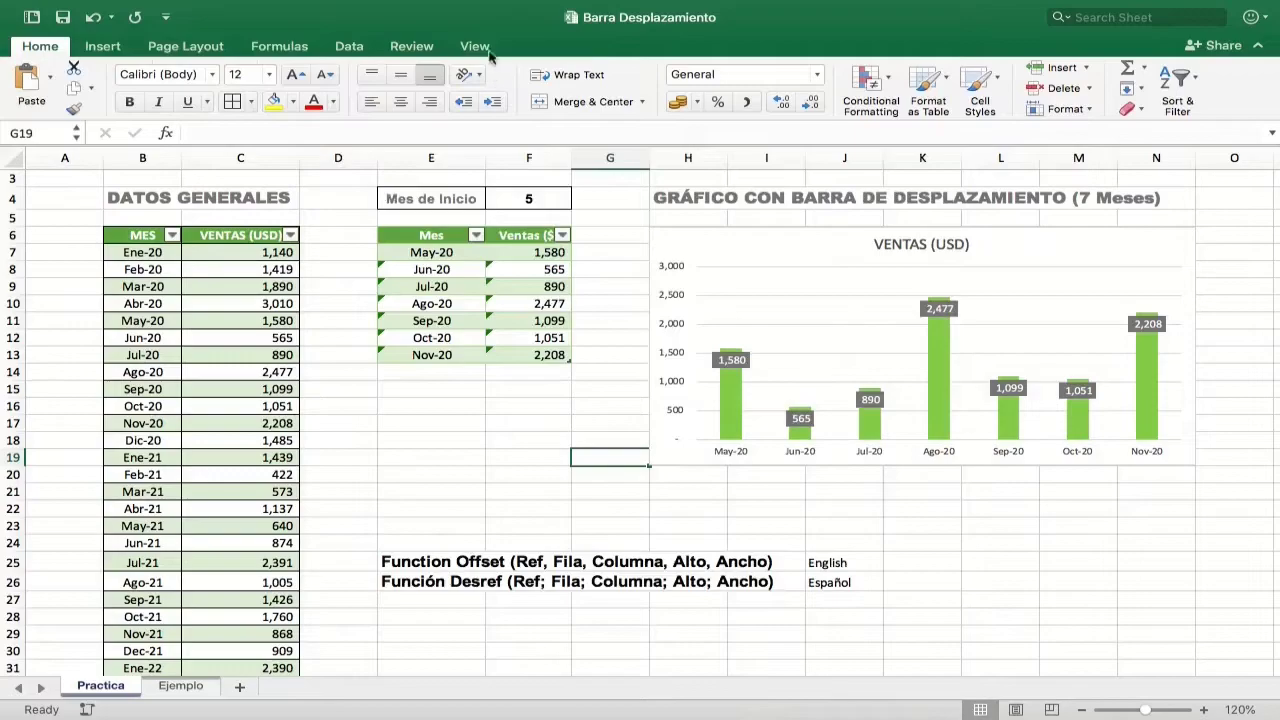
# Step: Turn on the Developer tab option for the ribbon in the View preferences
pyautogui.click(72, 9)
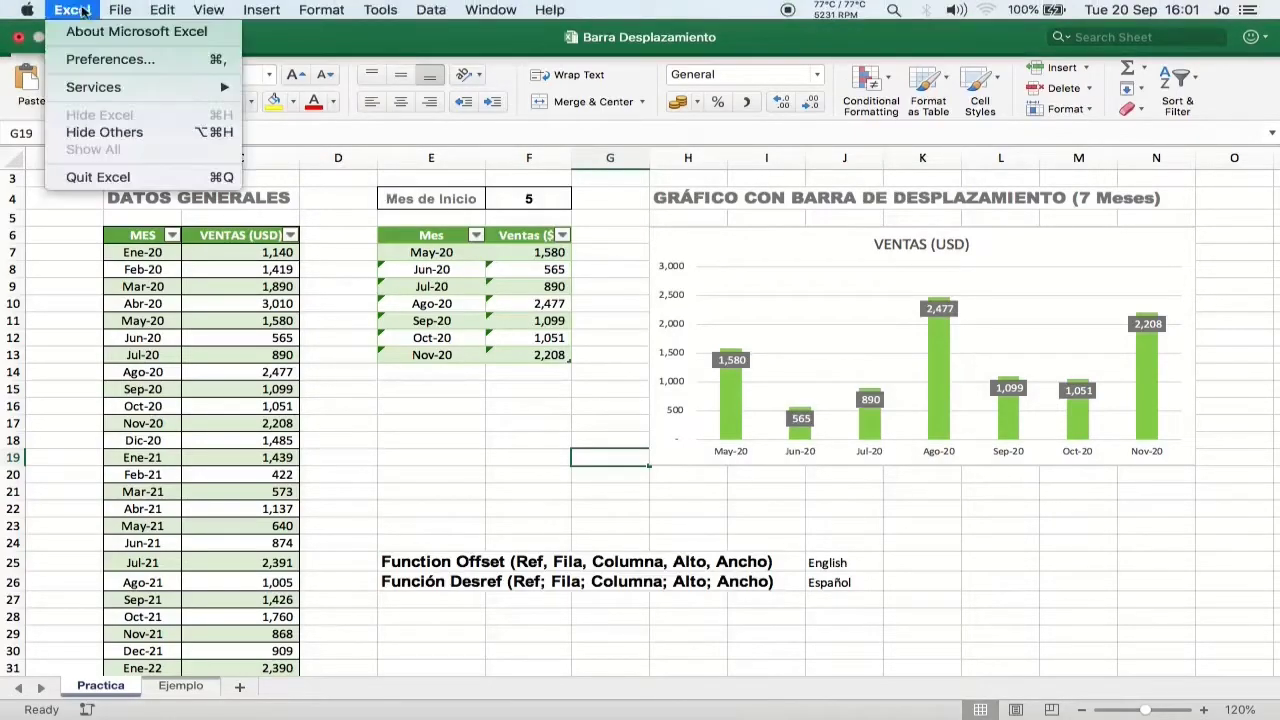
pyautogui.click(106, 59)
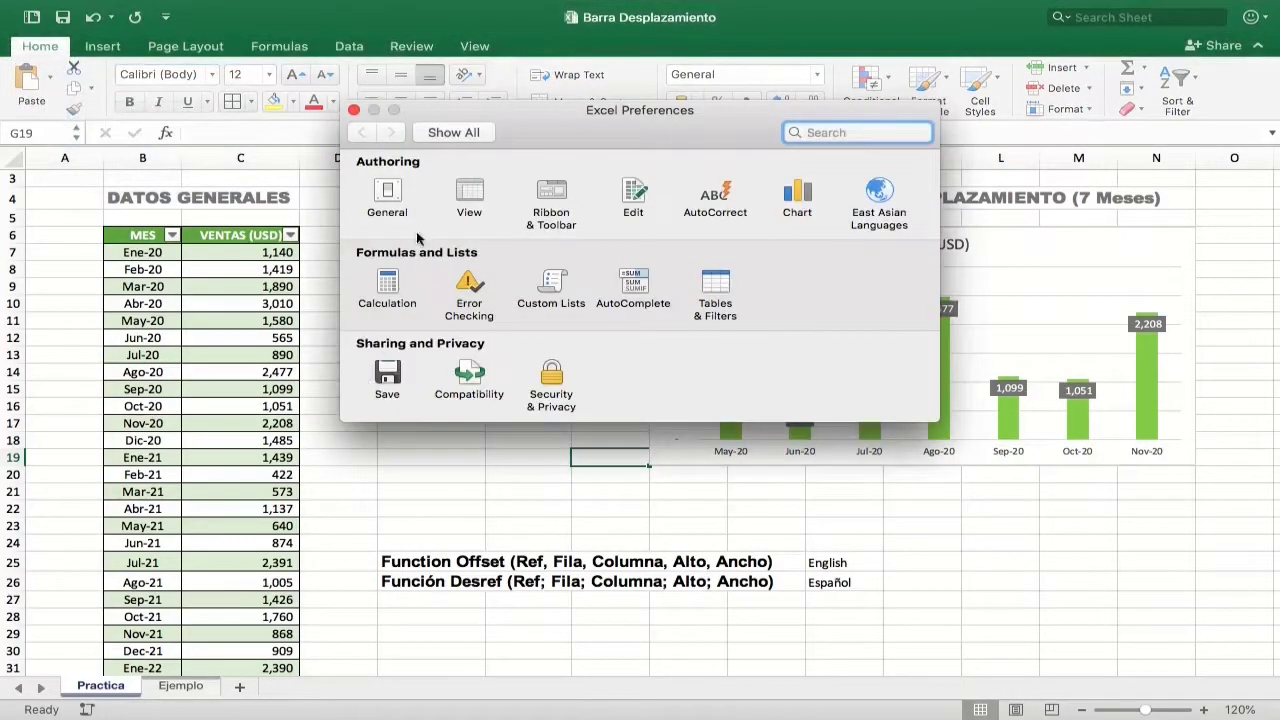
pyautogui.click(486, 190)
pyautogui.click(379, 574)
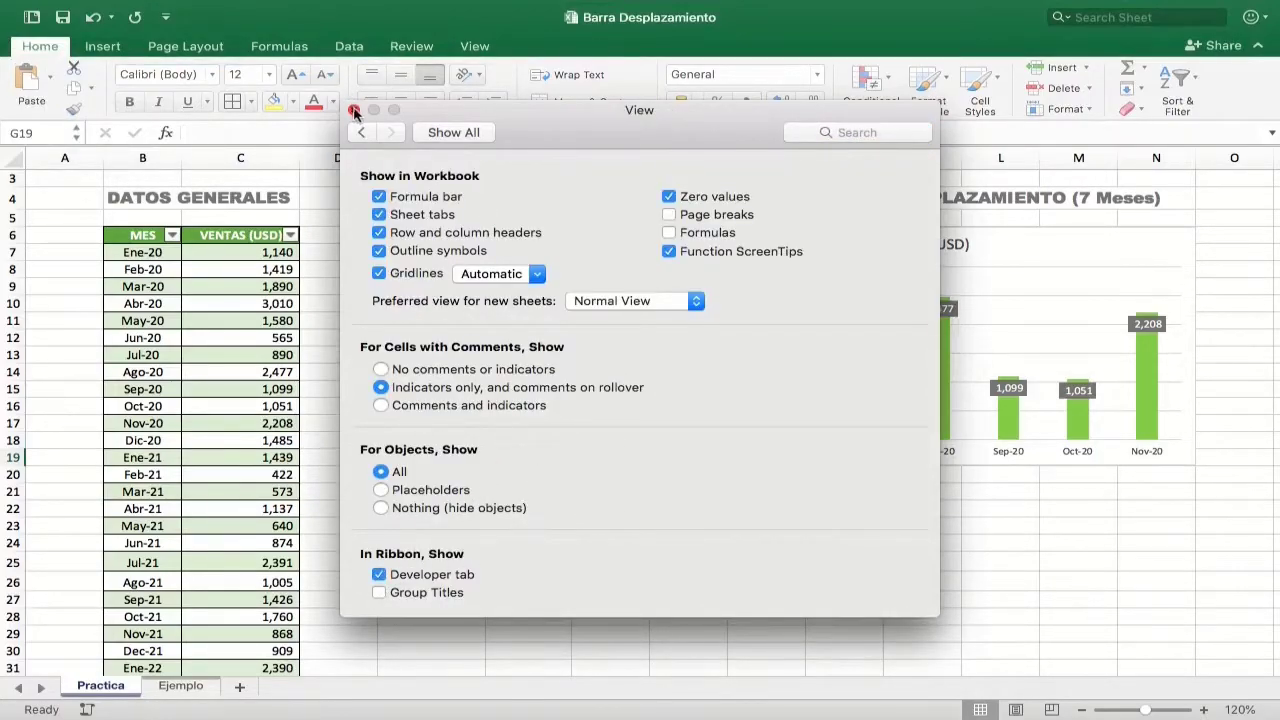
pyautogui.click(354, 110)
# Step: Insert a horizontal scroll bar control below the chart, sized to span columns I to M within row 21
pyautogui.click(549, 47)
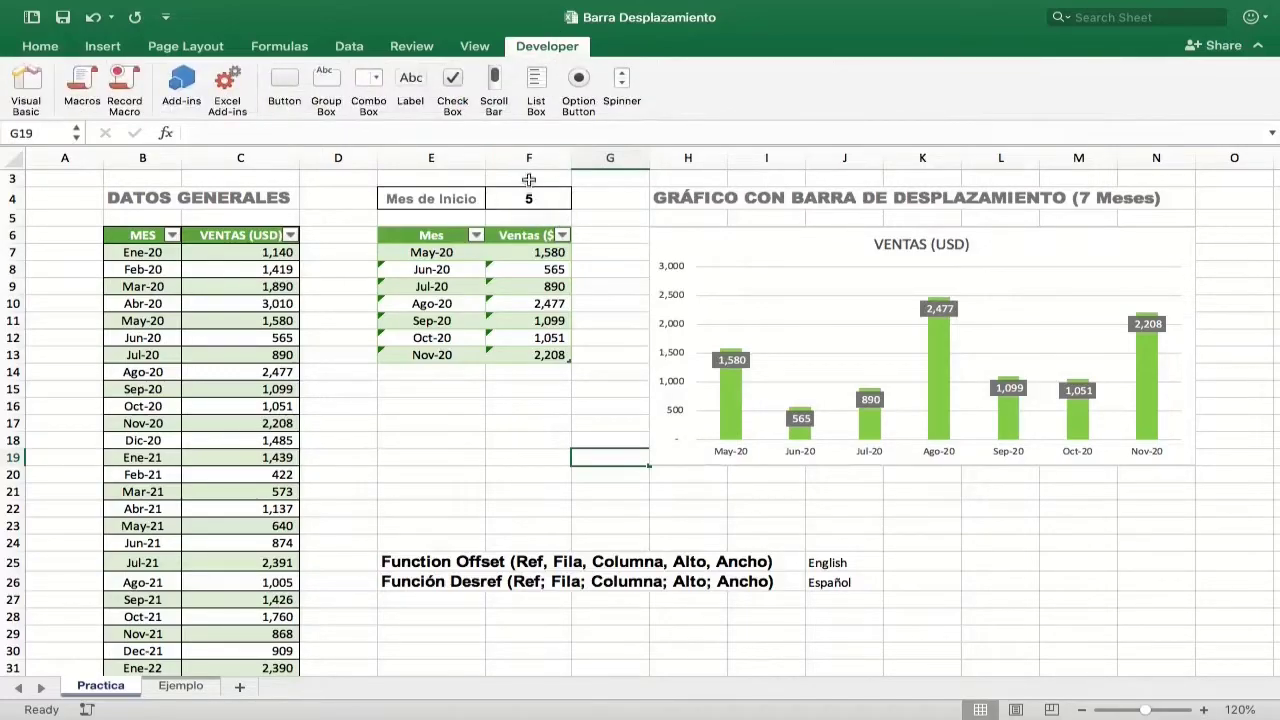
pyautogui.click(494, 86)
pyautogui.moveTo(666, 502); pyautogui.dragTo(906, 534)
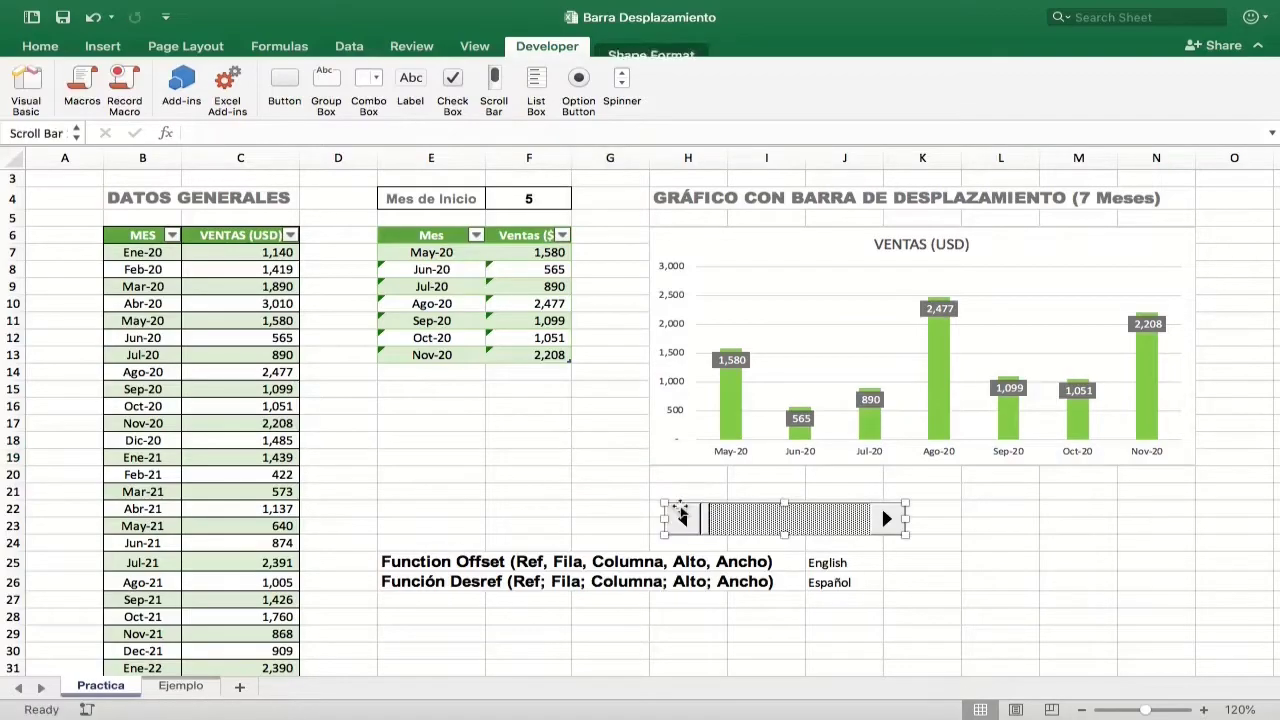
pyautogui.moveTo(753, 524); pyautogui.dragTo(818, 495)
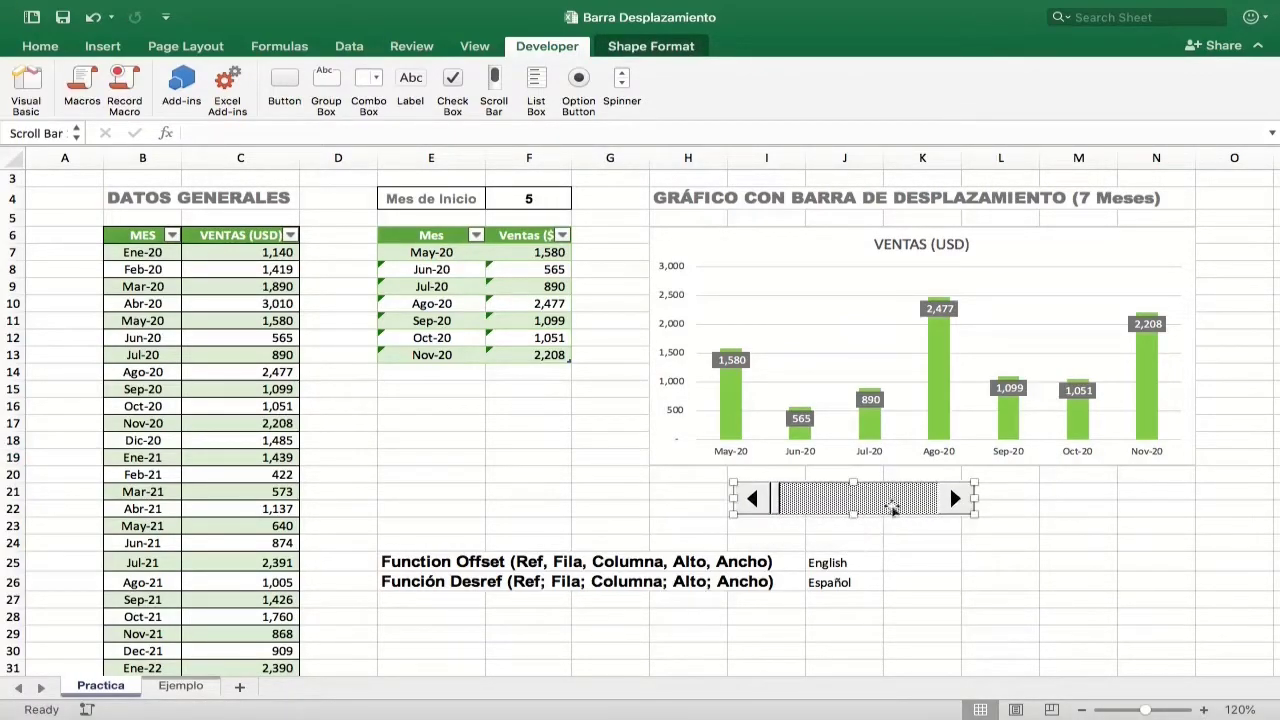
pyautogui.moveTo(979, 500); pyautogui.dragTo(1117, 495)
pyautogui.moveTo(734, 498); pyautogui.dragTo(728, 498)
pyautogui.moveTo(925, 515); pyautogui.dragTo(925, 501)
pyautogui.click(903, 560)
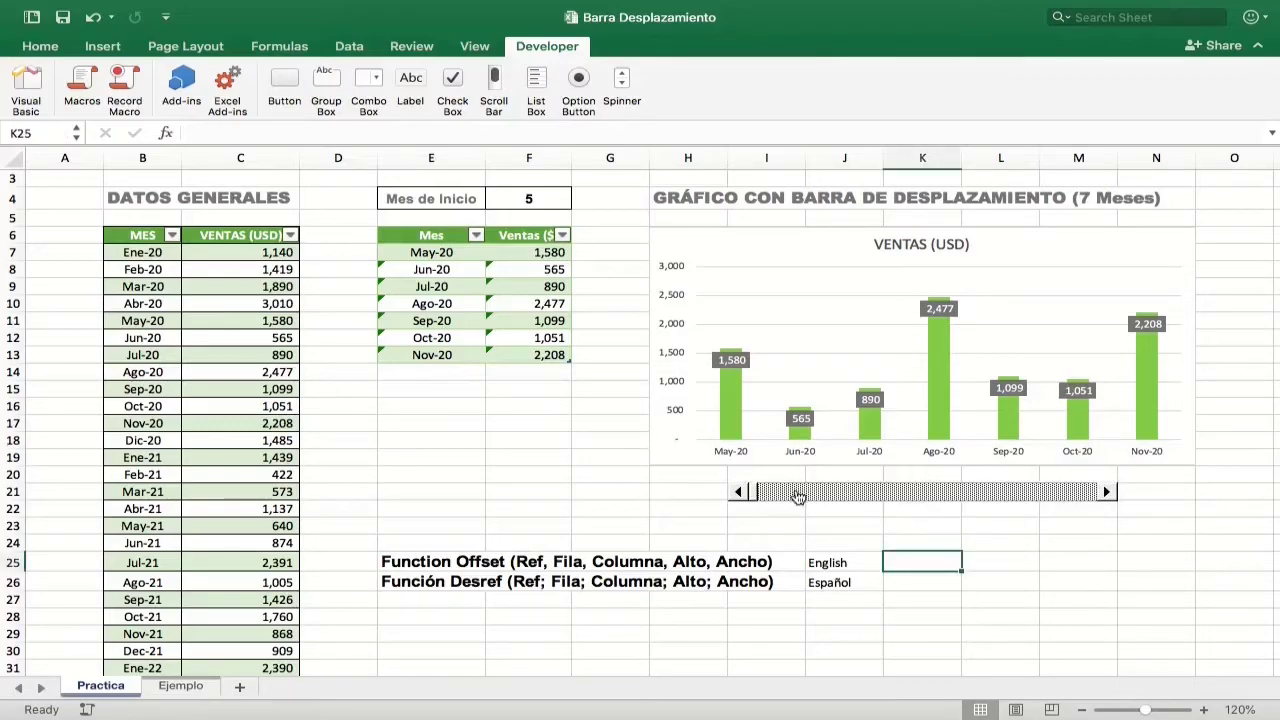
# Step: Set the scroll bar's control values to current value 1, minimum 1, maximum 30 and page change 7
pyautogui.rightClick(798, 495)
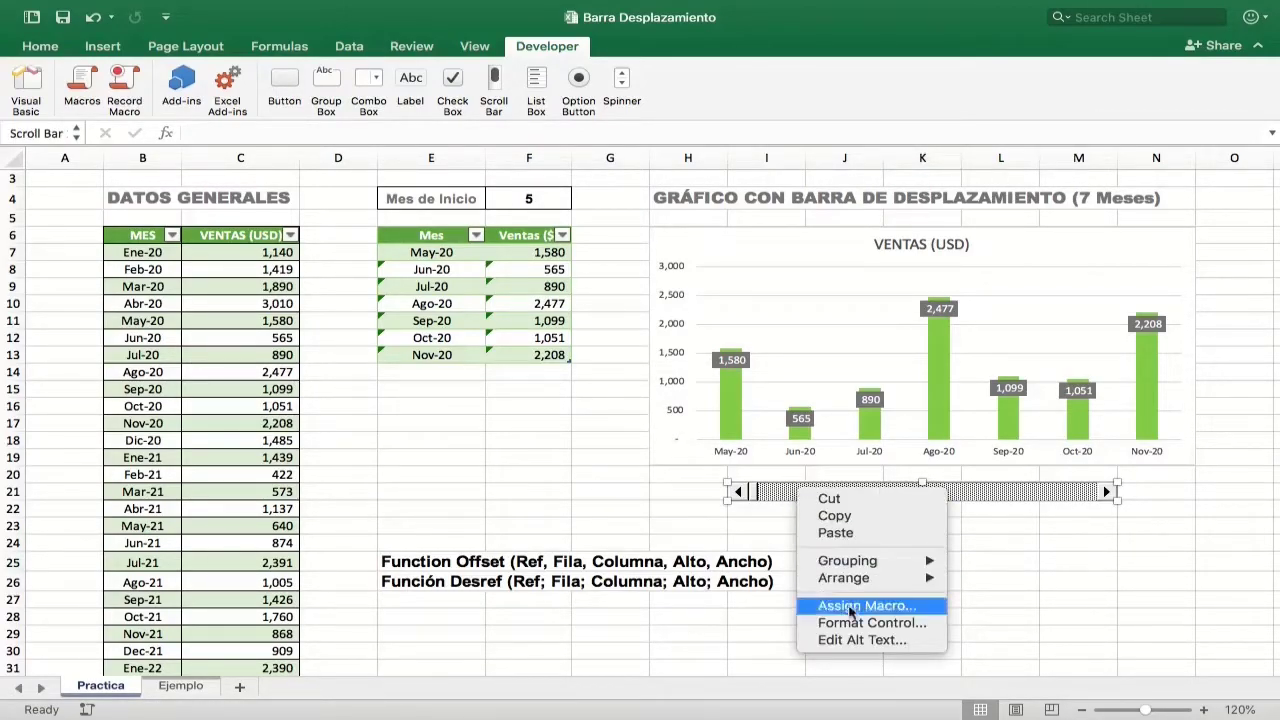
pyautogui.click(843, 624)
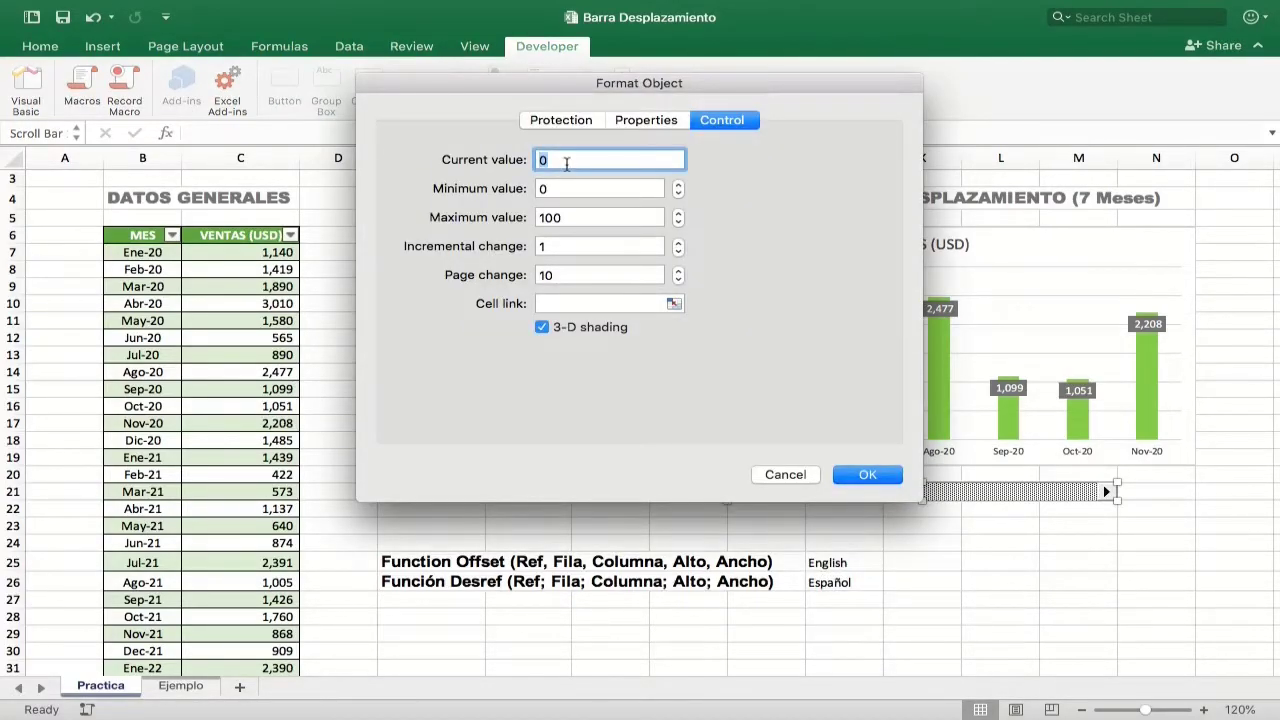
pyautogui.click(558, 188)
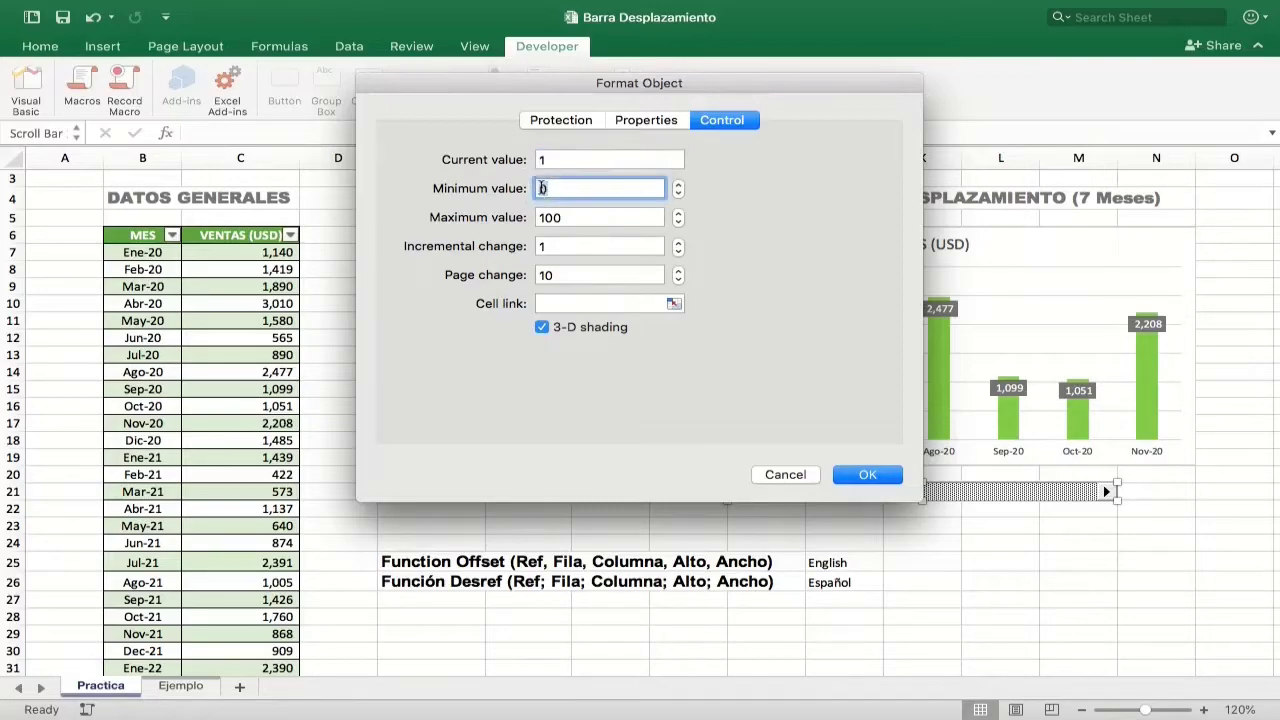
pyautogui.write('1')
pyautogui.doubleClick(560, 217)
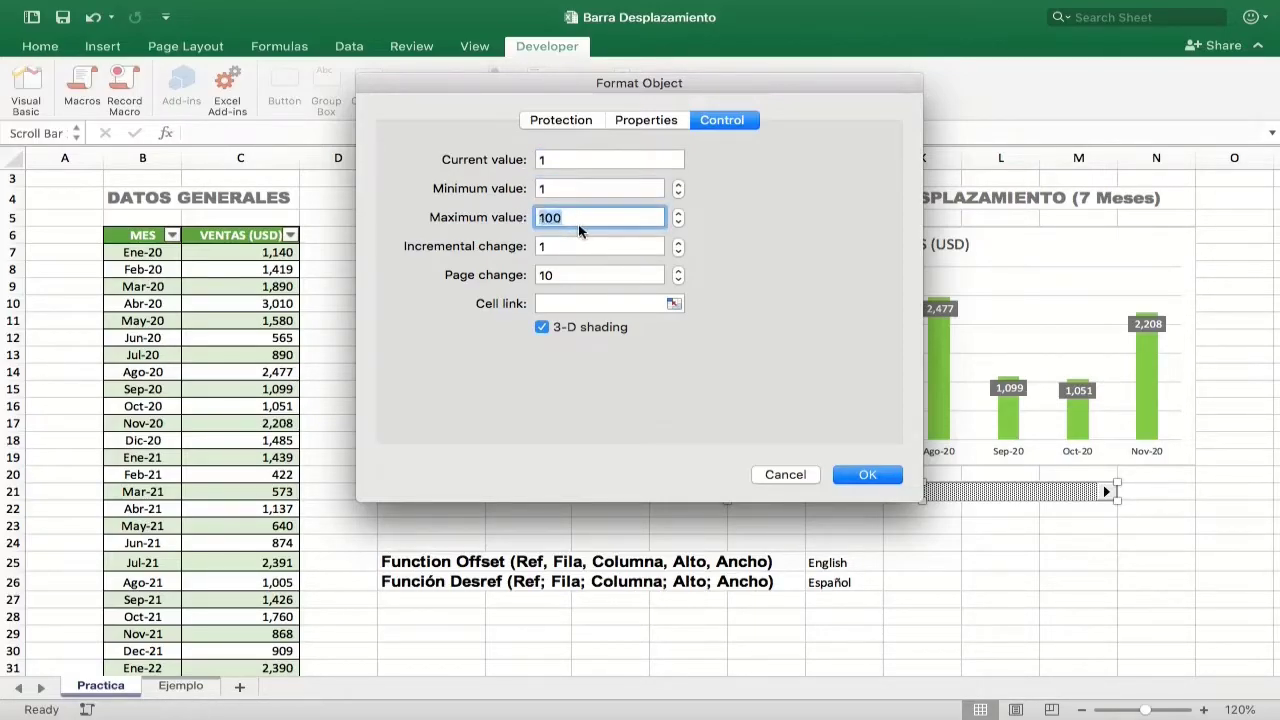
pyautogui.write('30')
pyautogui.doubleClick(558, 275)
pyautogui.write('7')
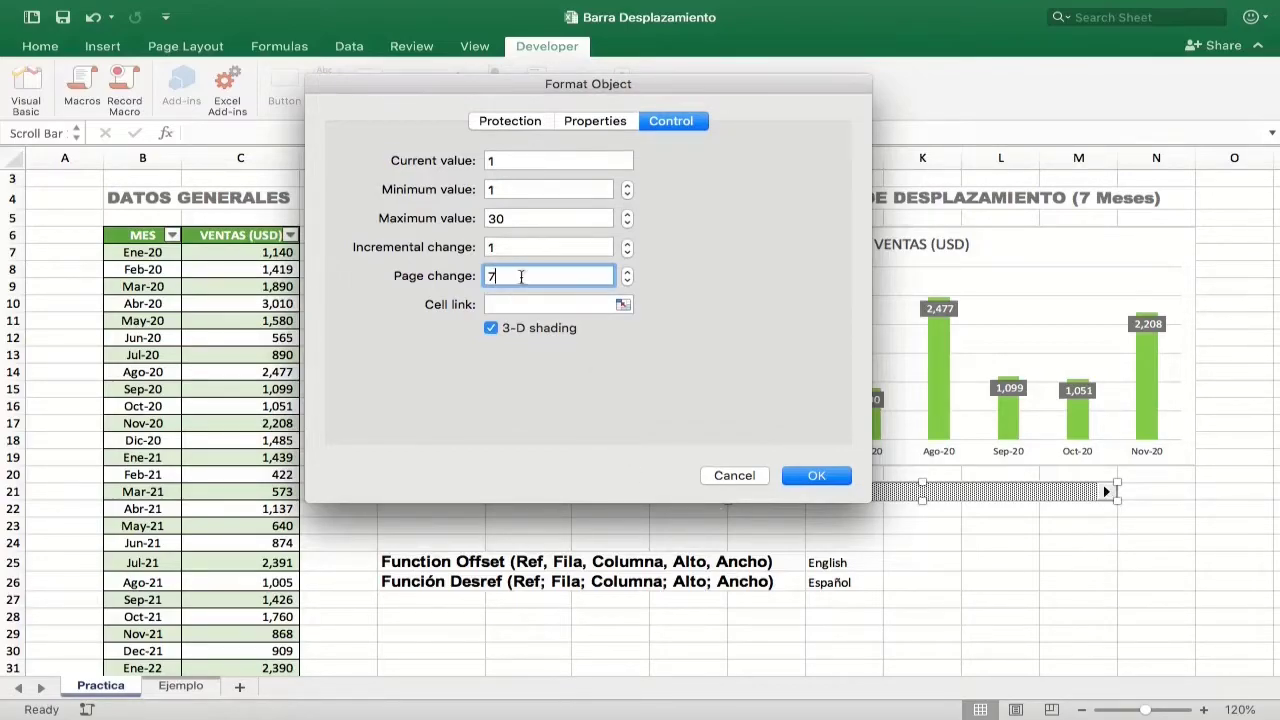
# Step: Link the scroll bar to the Mes de Inicio cell $F$4 and apply the control settings
pyautogui.moveTo(497, 87); pyautogui.dragTo(783, 184)
pyautogui.click(909, 402)
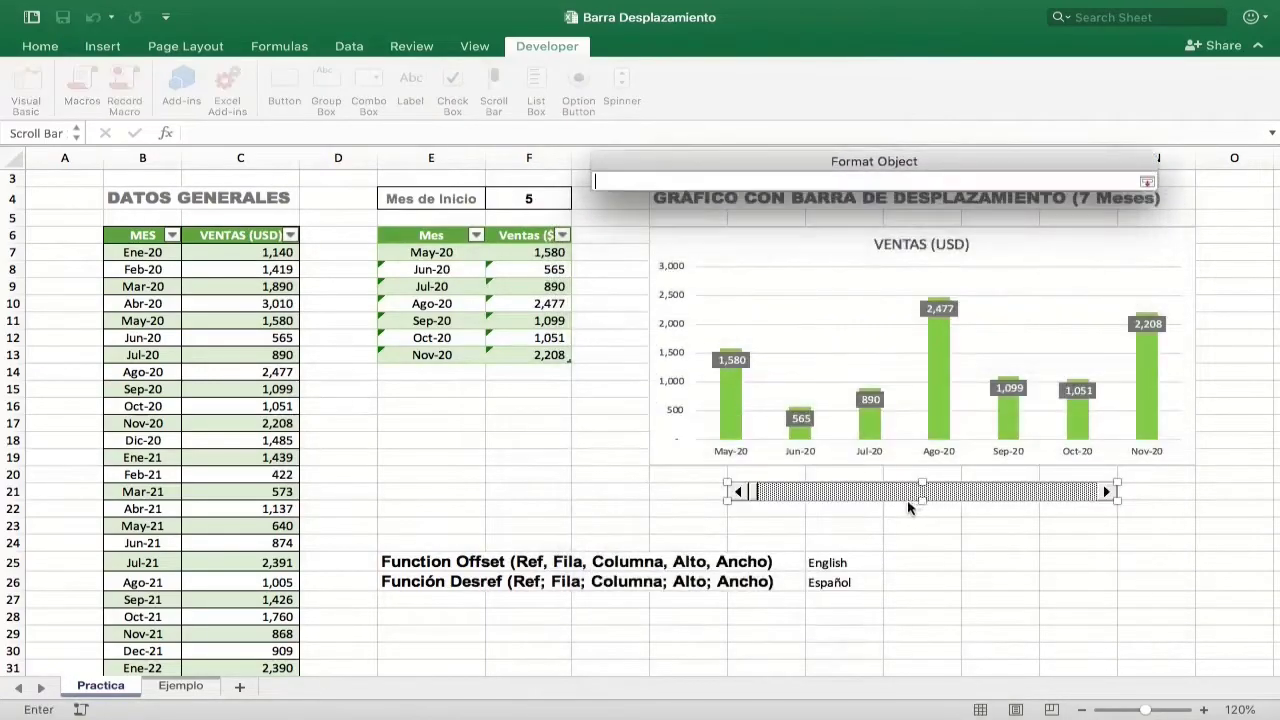
pyautogui.click(522, 199)
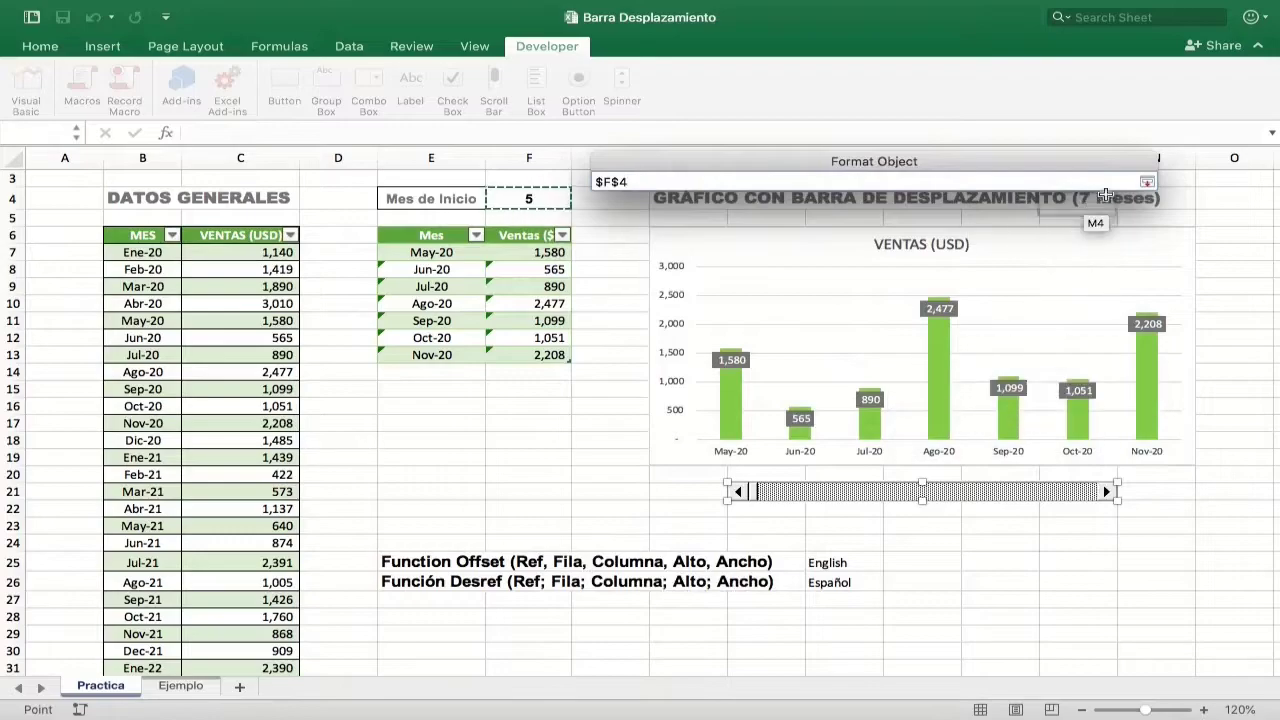
pyautogui.click(1148, 184)
pyautogui.click(1094, 573)
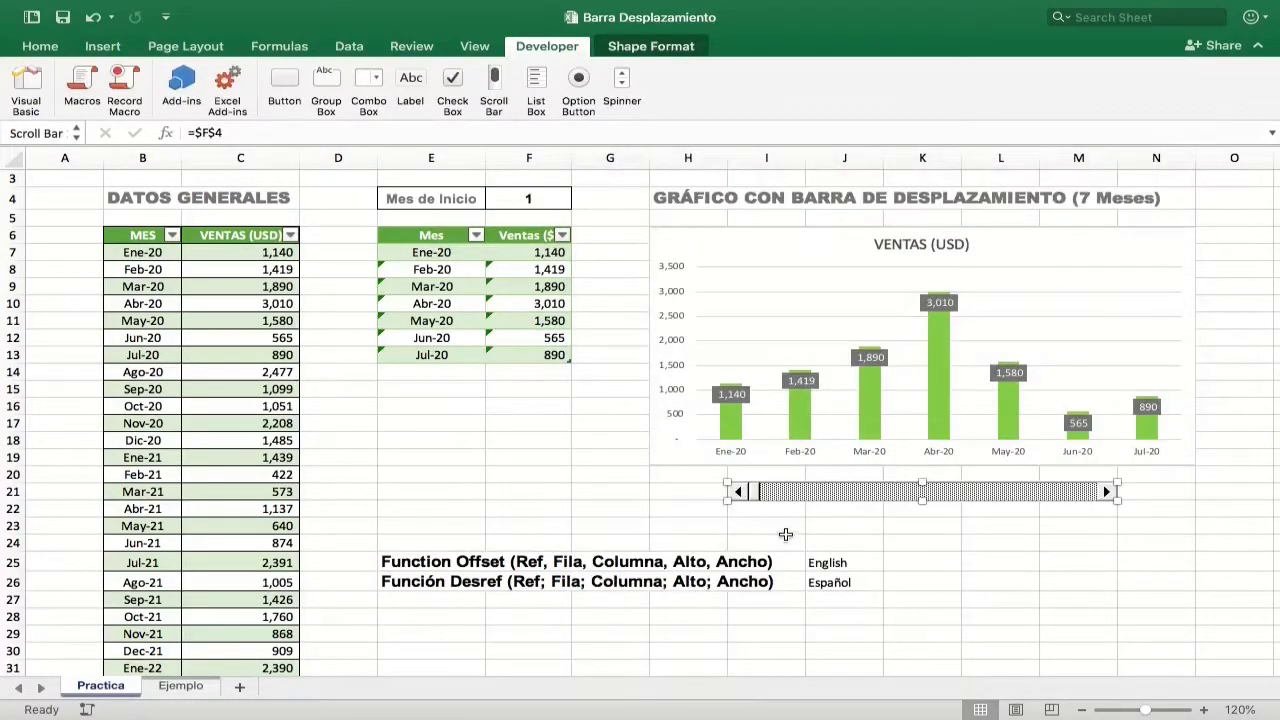
# Step: Deselect the scroll bar and test it by advancing Mes de Inicio to 8 and on to 15
pyautogui.click(786, 533)
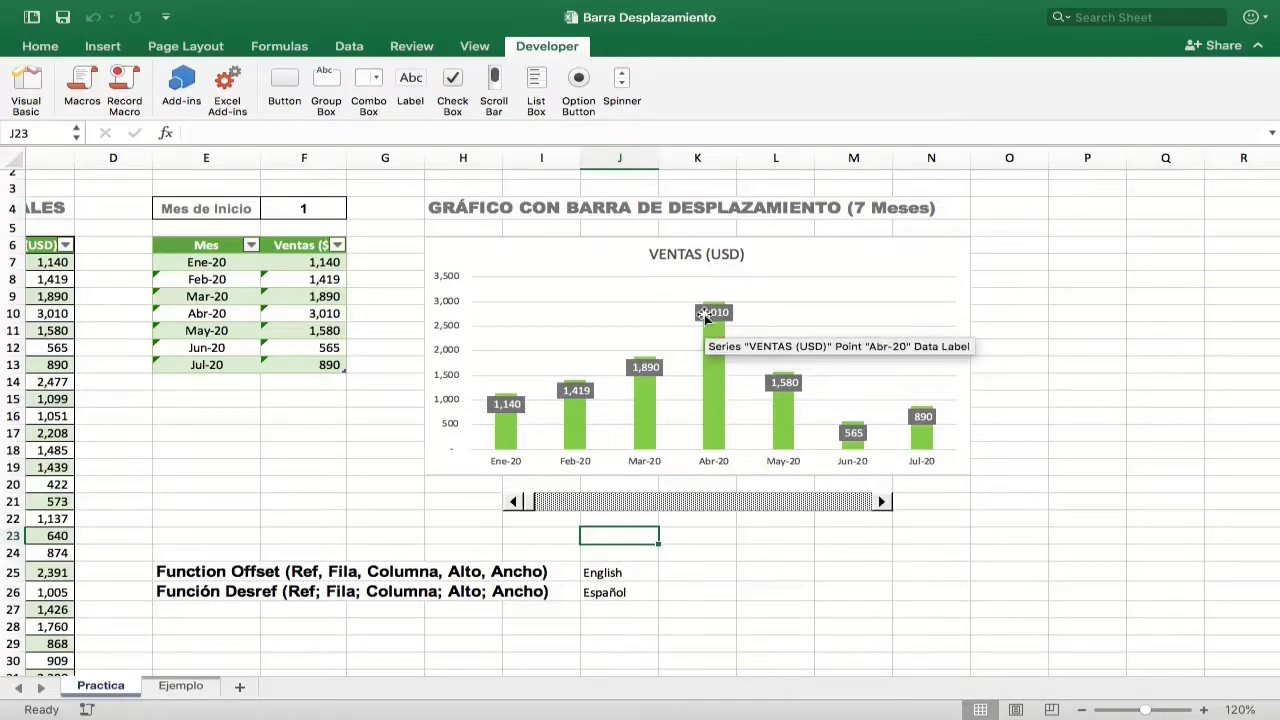
pyautogui.click(881, 503)
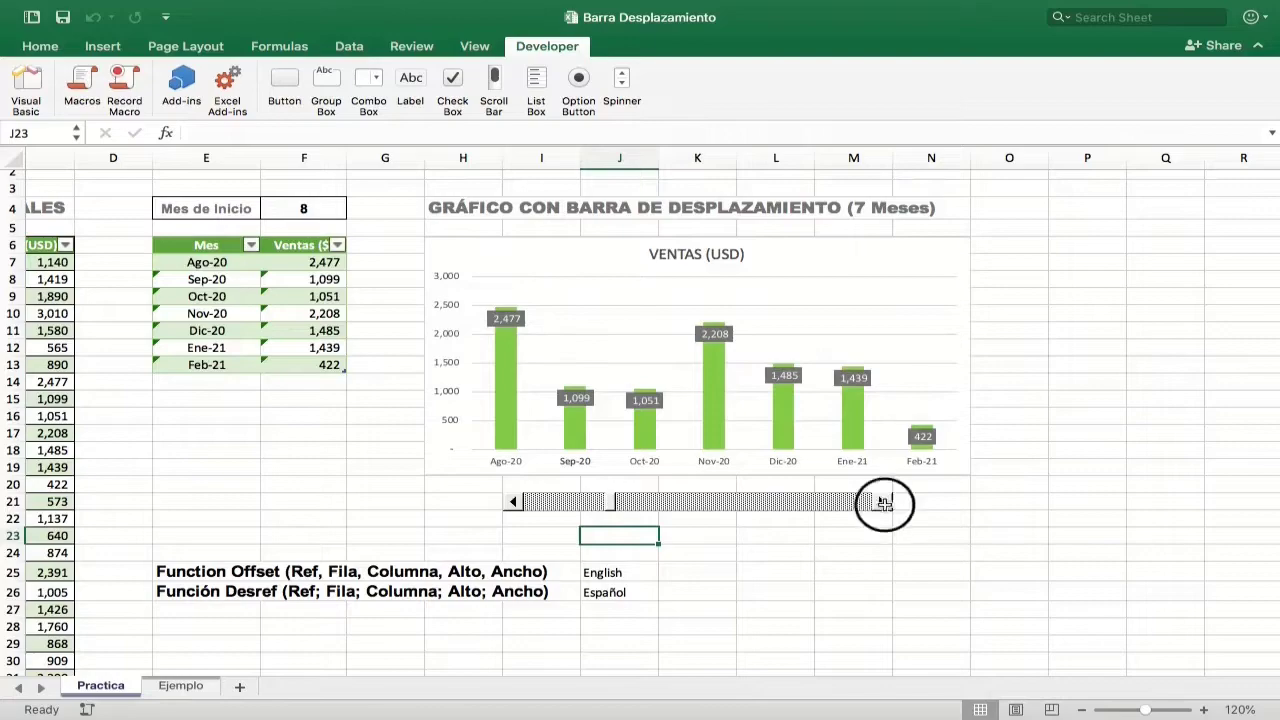
pyautogui.click(881, 508)
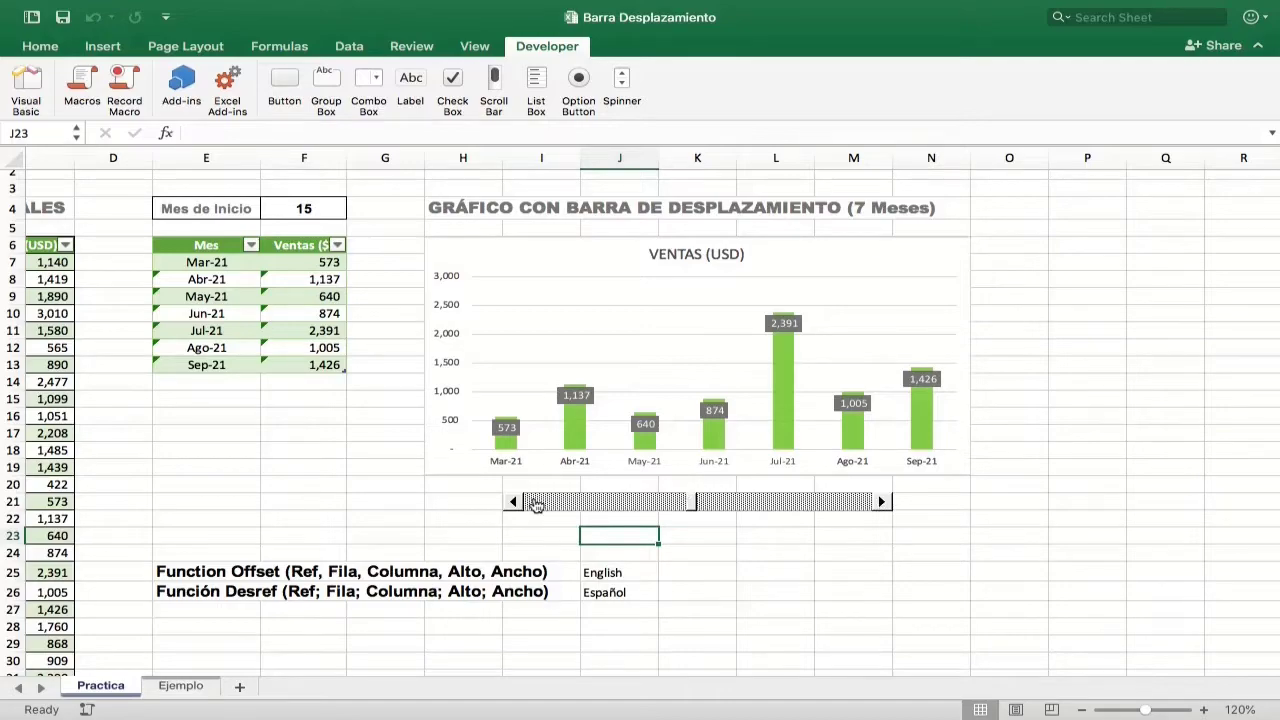
# Step: Fix the maximum bound of the chart's vertical axis at 3500
pyautogui.click(445, 308)
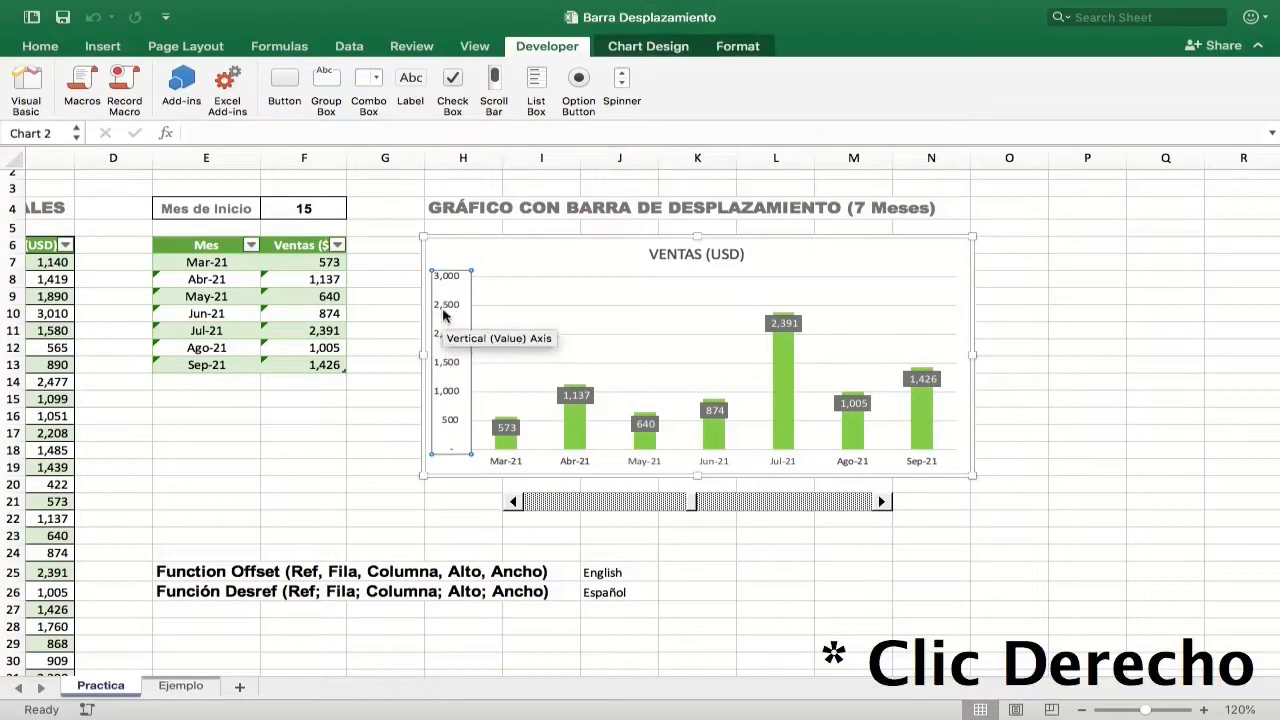
pyautogui.rightClick(445, 313)
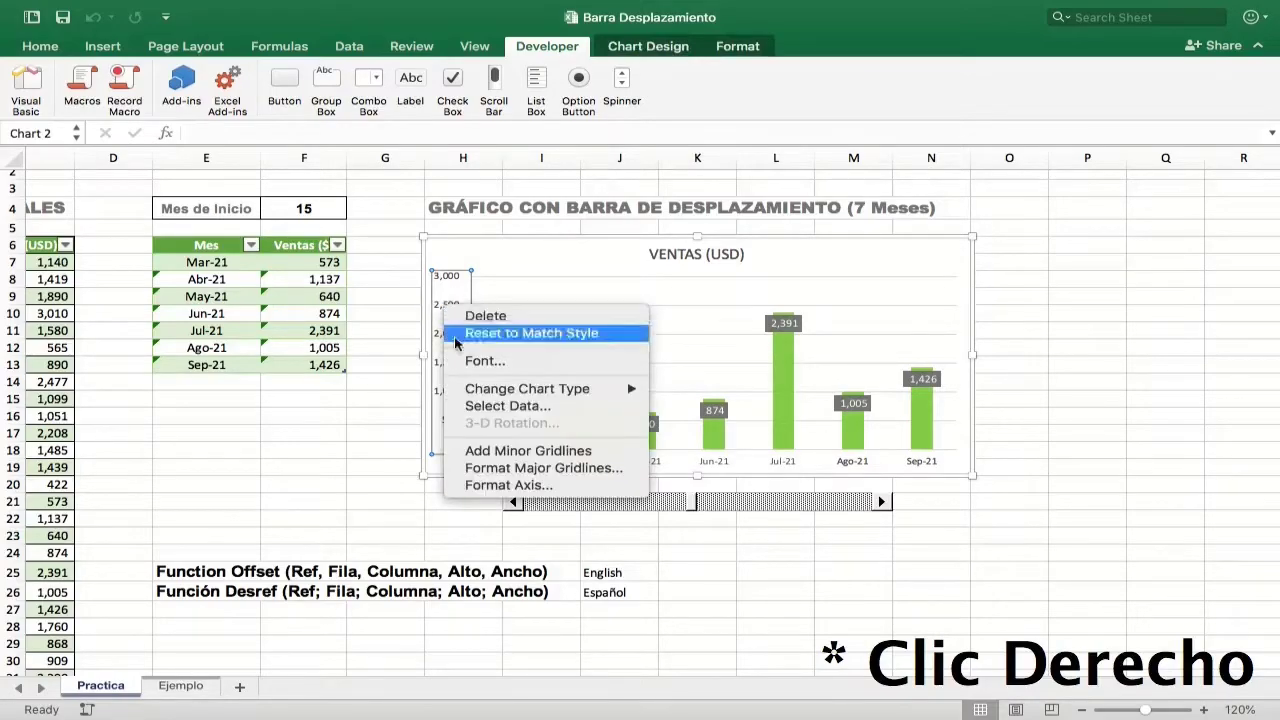
pyautogui.click(500, 485)
pyautogui.click(1164, 354)
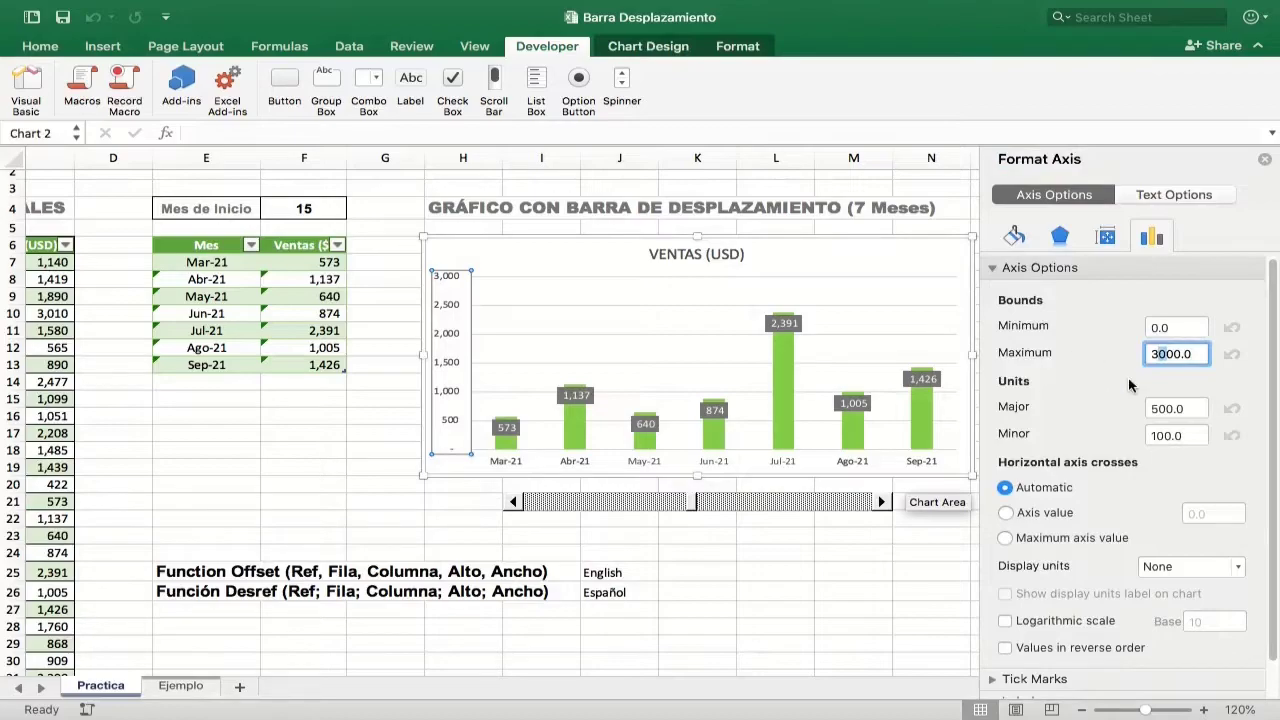
pyautogui.write('5')
pyautogui.press('Return')
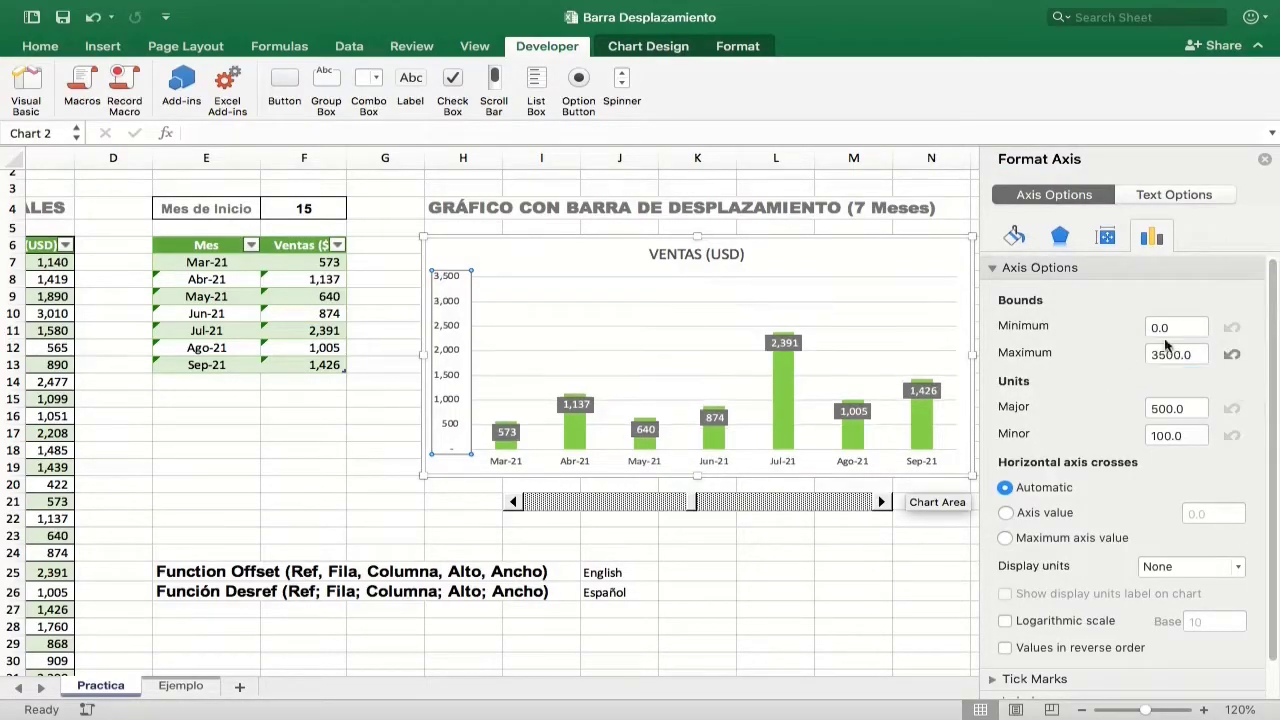
pyautogui.click(1265, 162)
# Step: Return the scroll bar to its start at month 1 and advance it until Mes de Inicio is 8
pyautogui.moveTo(695, 503); pyautogui.dragTo(528, 500)
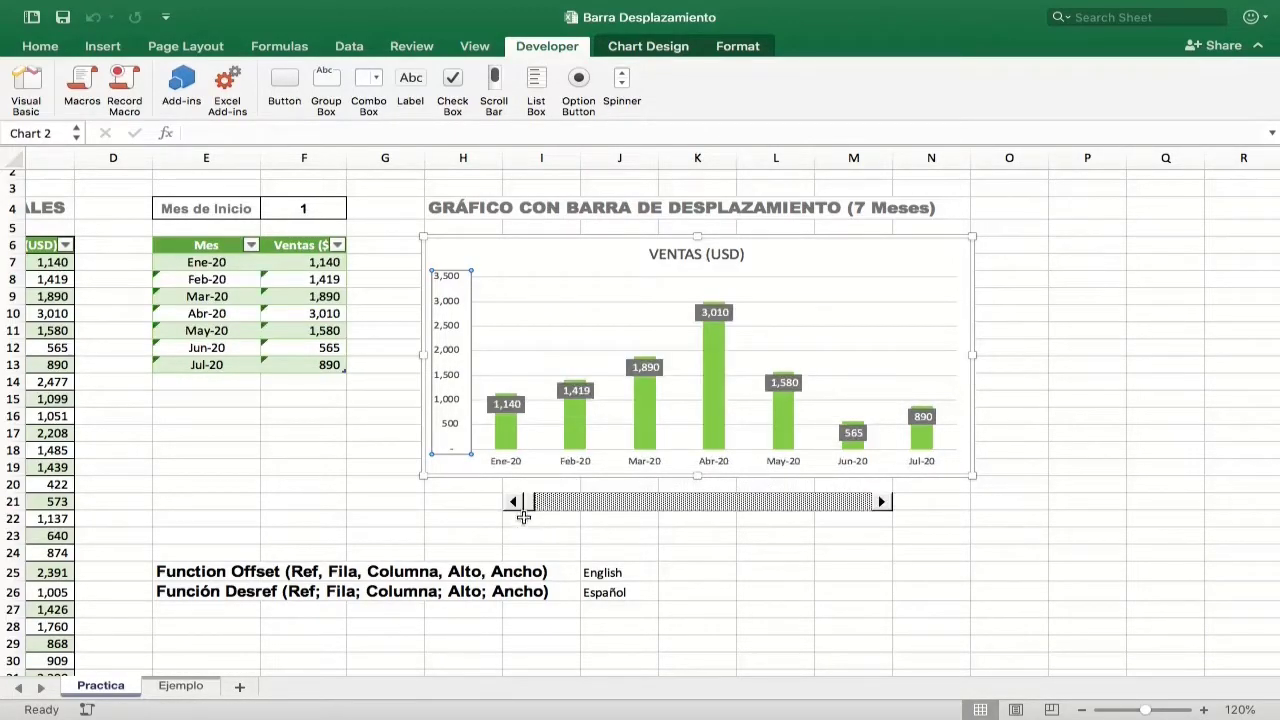
pyautogui.click(488, 519)
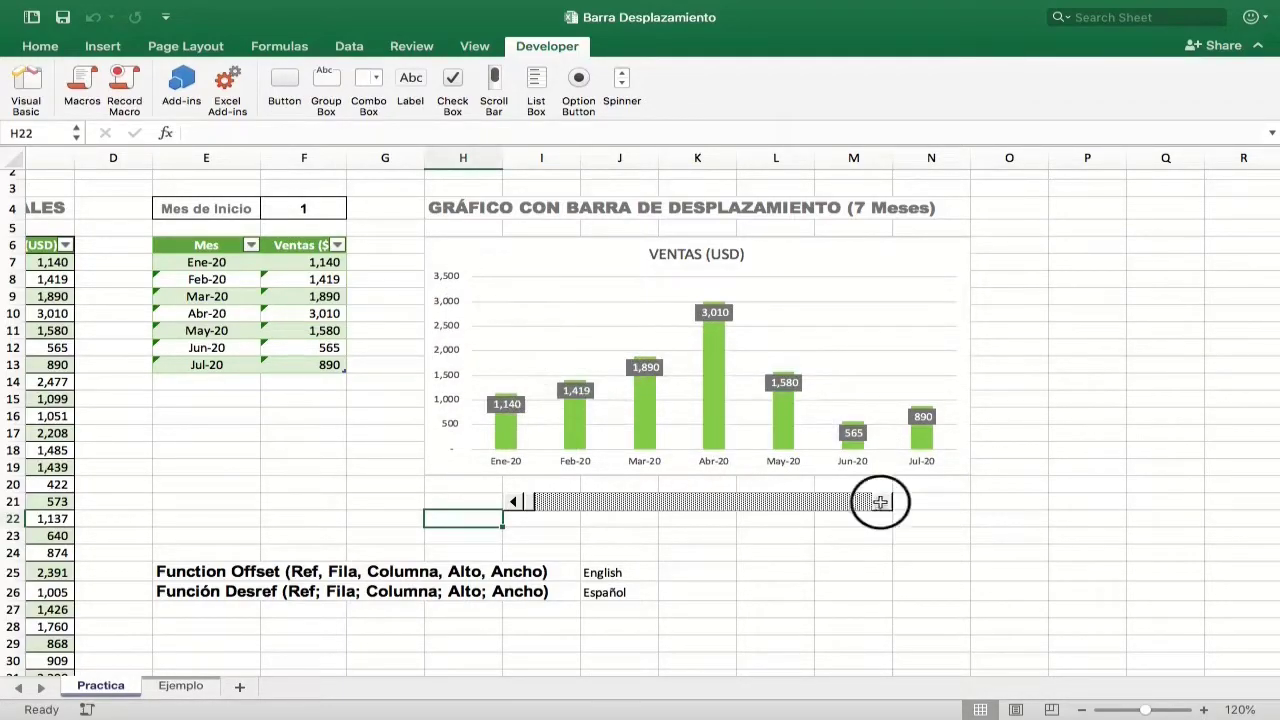
pyautogui.click(881, 502)
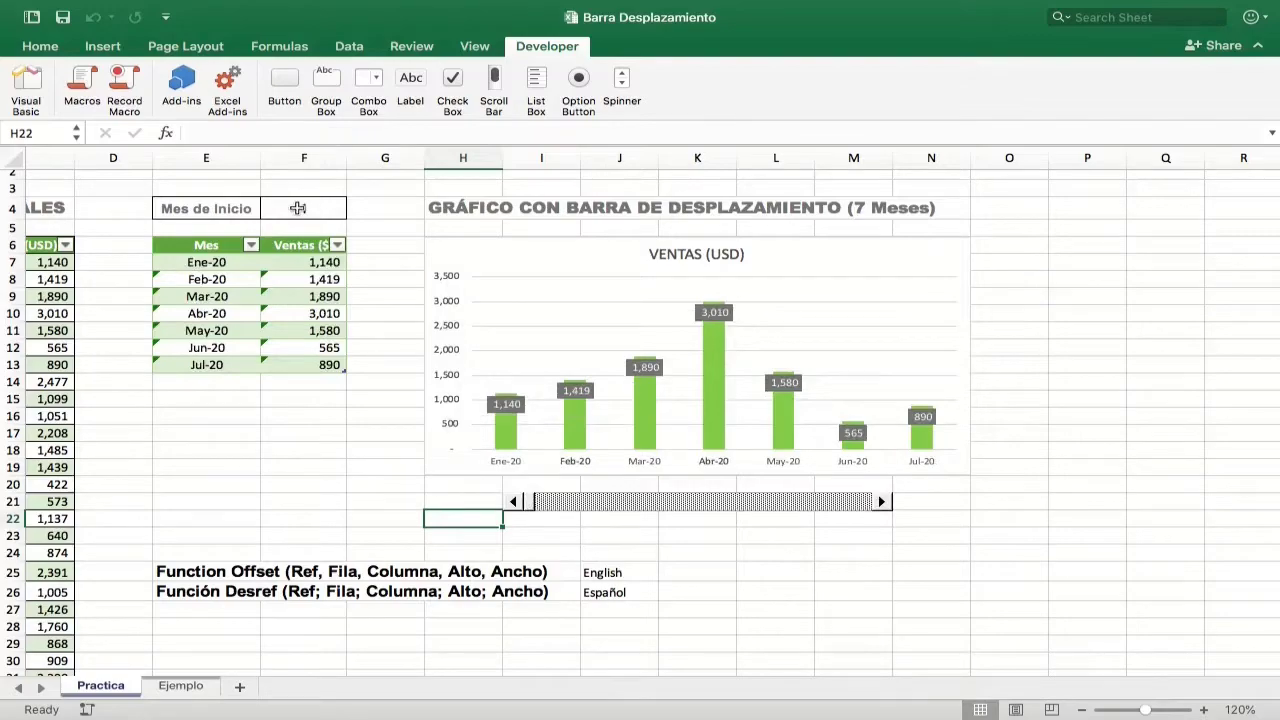
# Step: Enter 8 directly as Mes de Inicio in cell F4 to test the chart without the scroll bar
pyautogui.click(298, 208)
pyautogui.write('1')
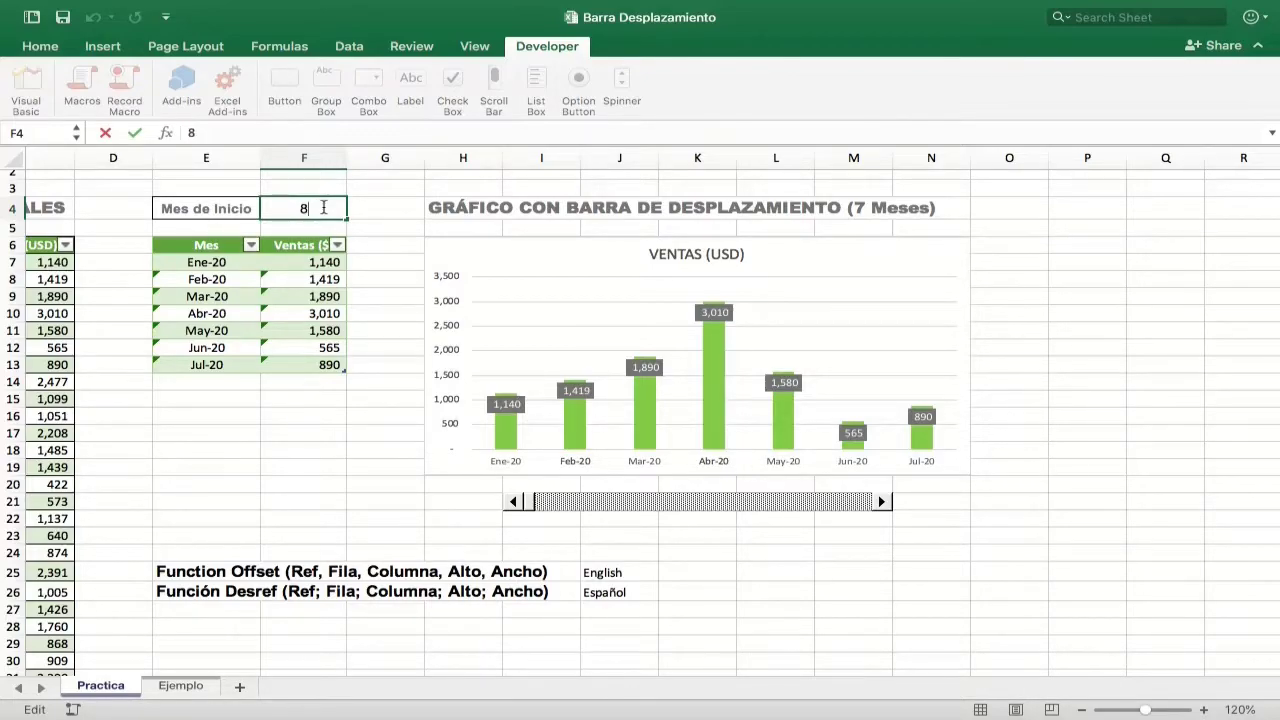
pyautogui.press('Return')
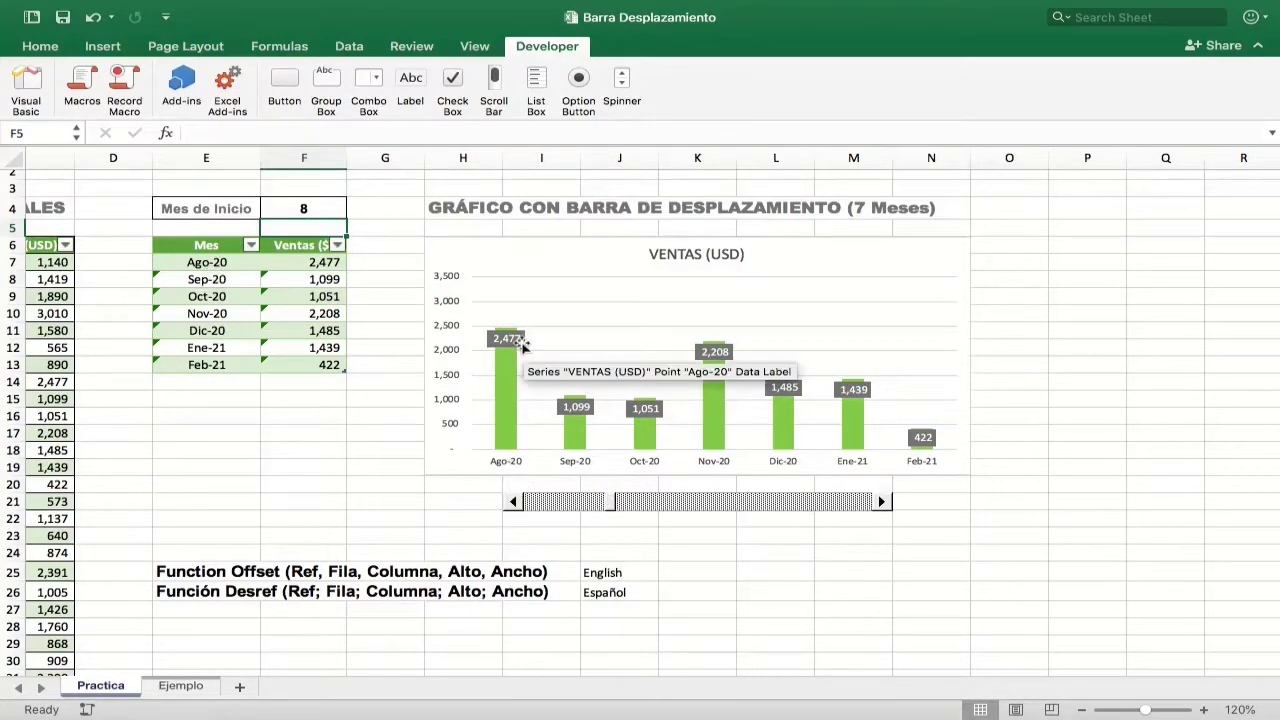
# Step: Set Mes de Inicio in cell F4 to 5 and compare the chart with the source data
pyautogui.hscroll(-3, 521, 350)
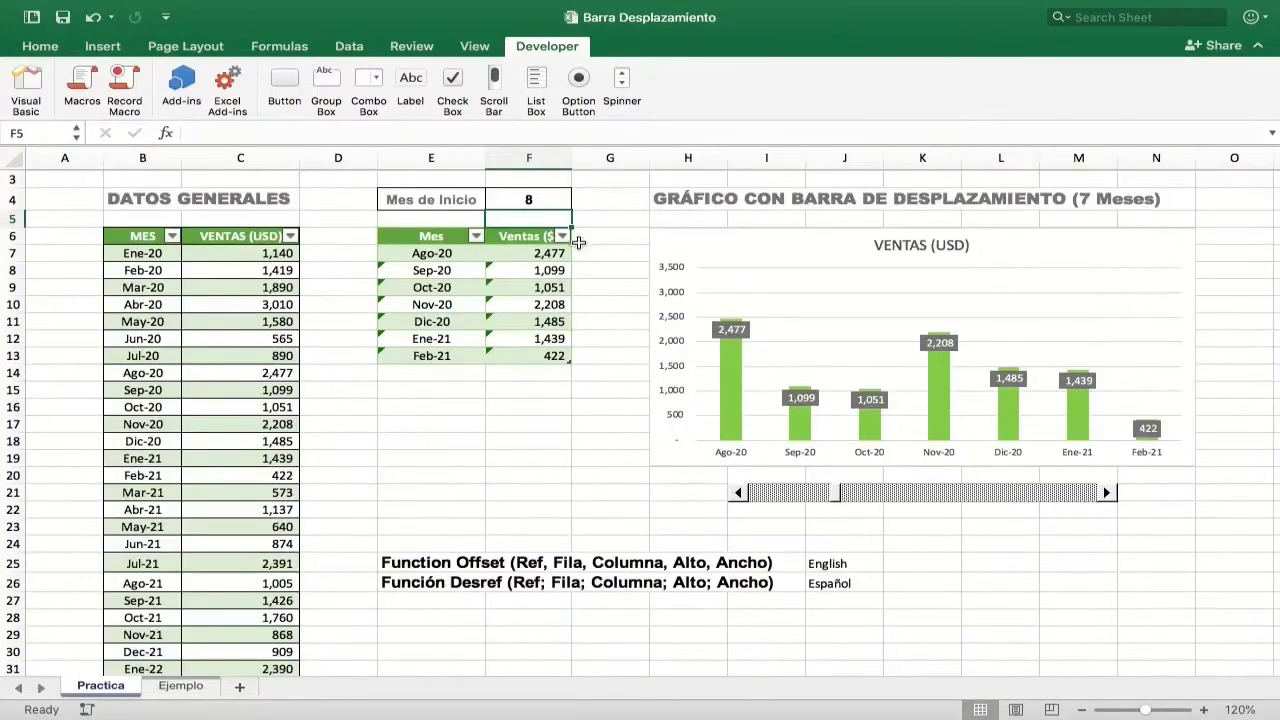
pyautogui.click(533, 199)
pyautogui.write('5')
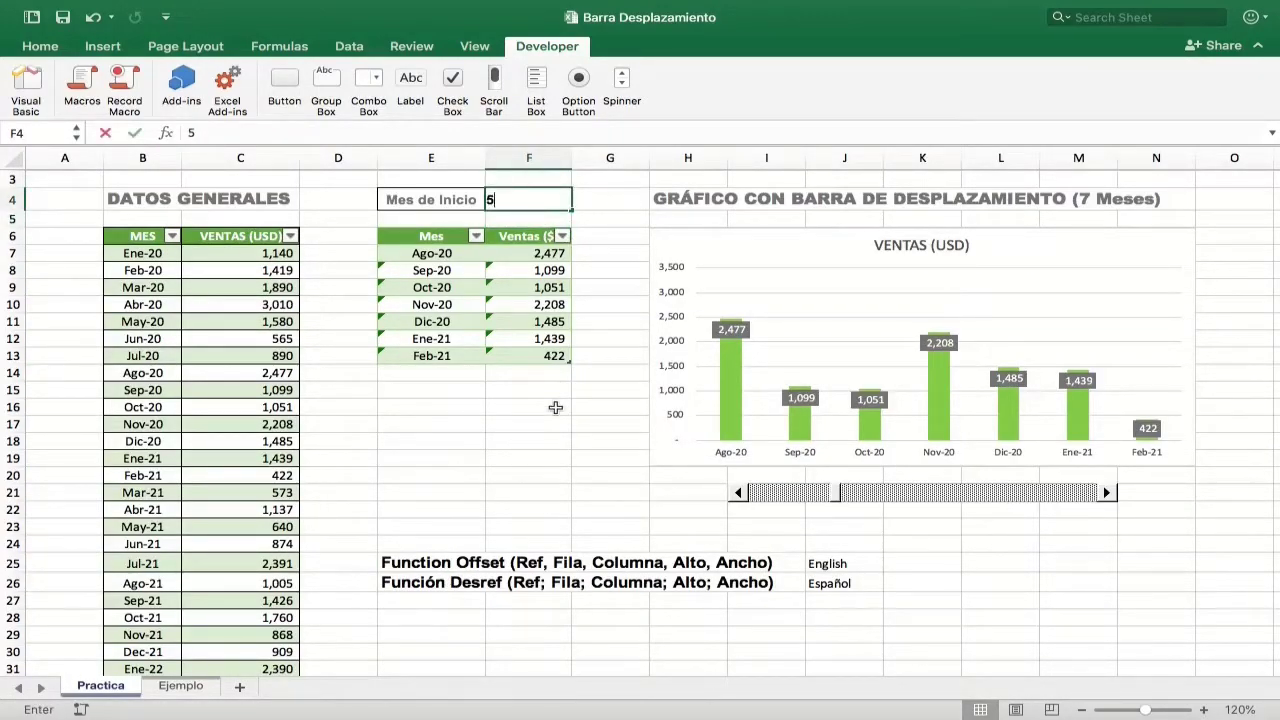
pyautogui.press('Return')
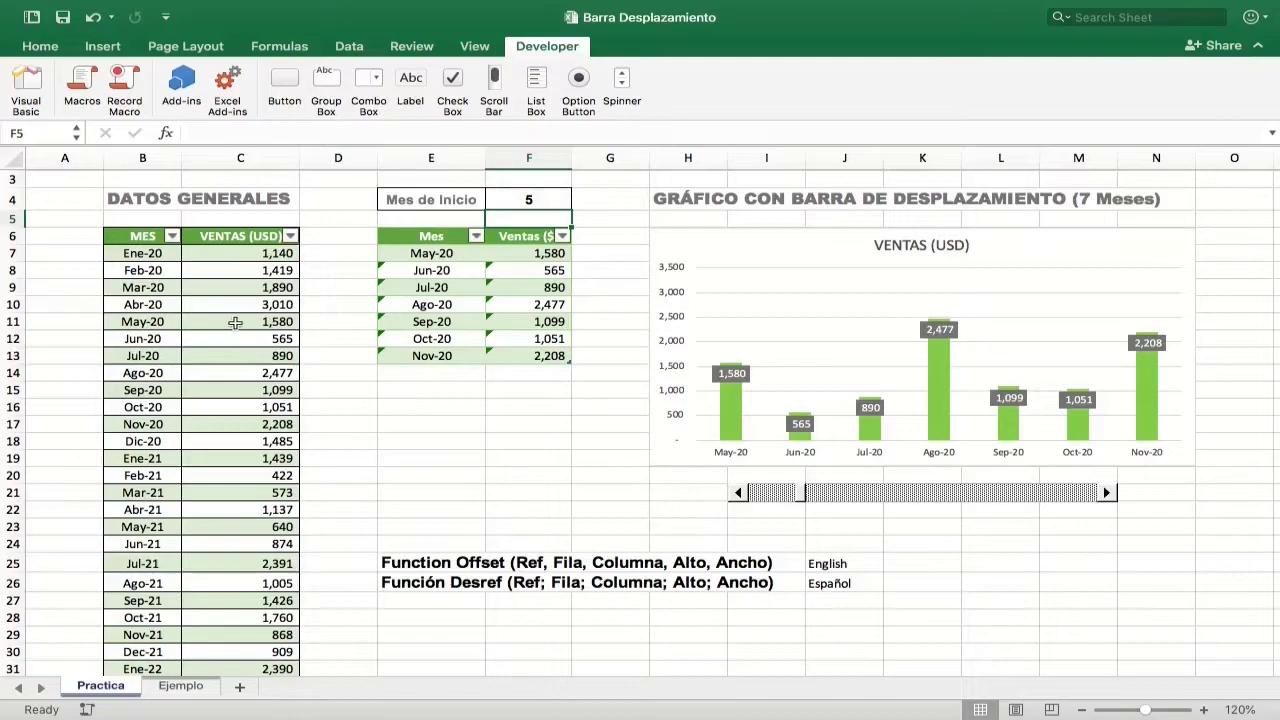
pyautogui.moveTo(755, 423)
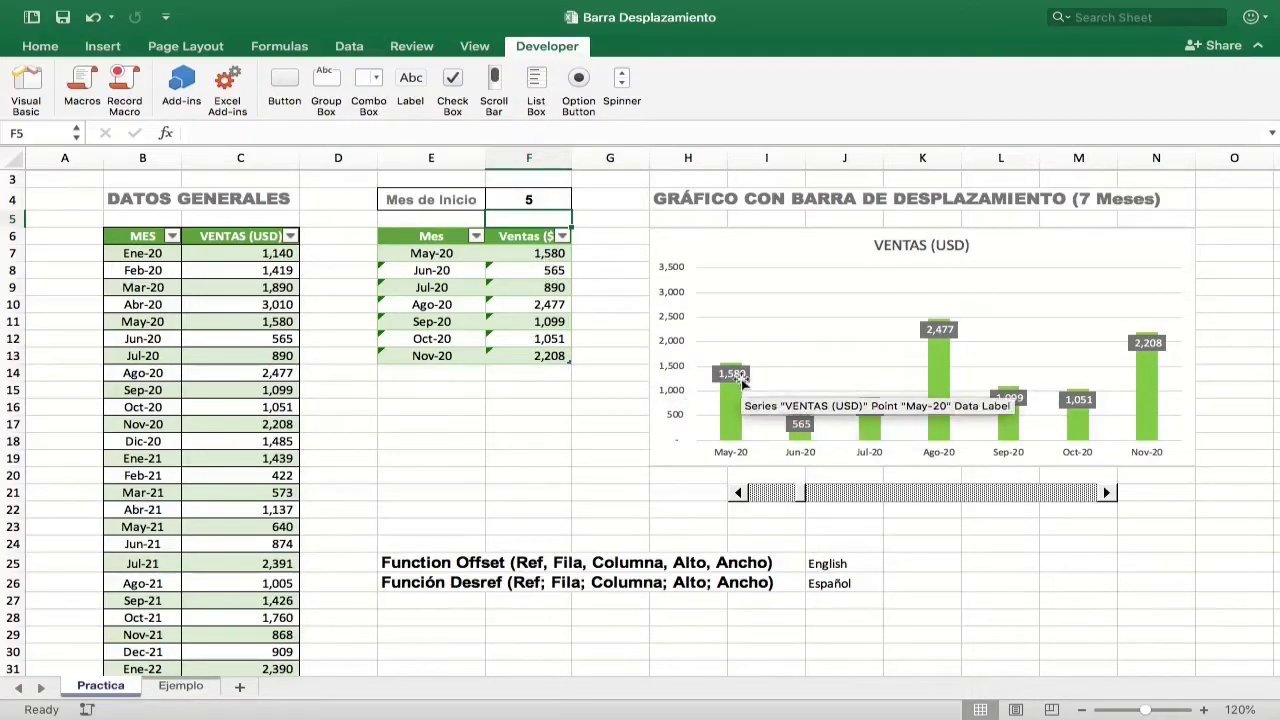